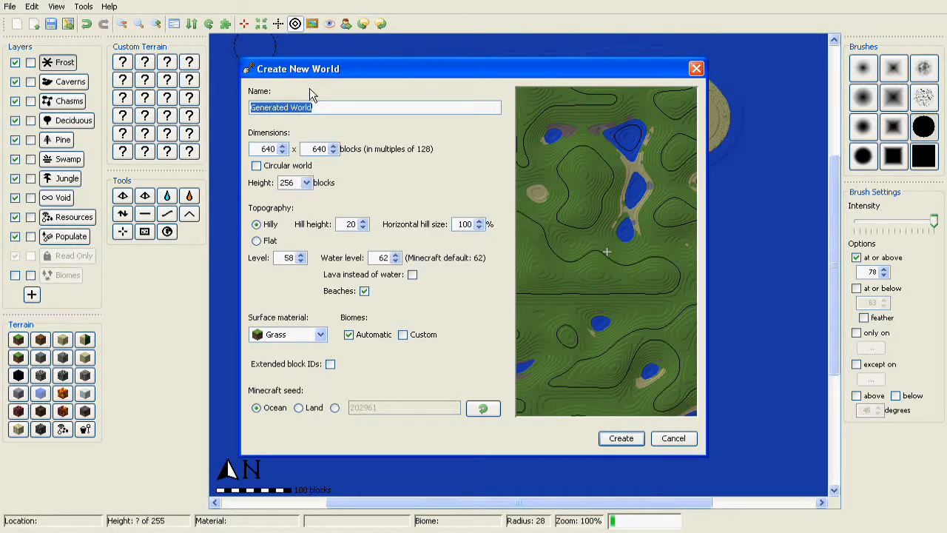
- Name the new world Manhattan World and make it a flat map of 1,024 x 1,024 blocks
text(Manhattan)
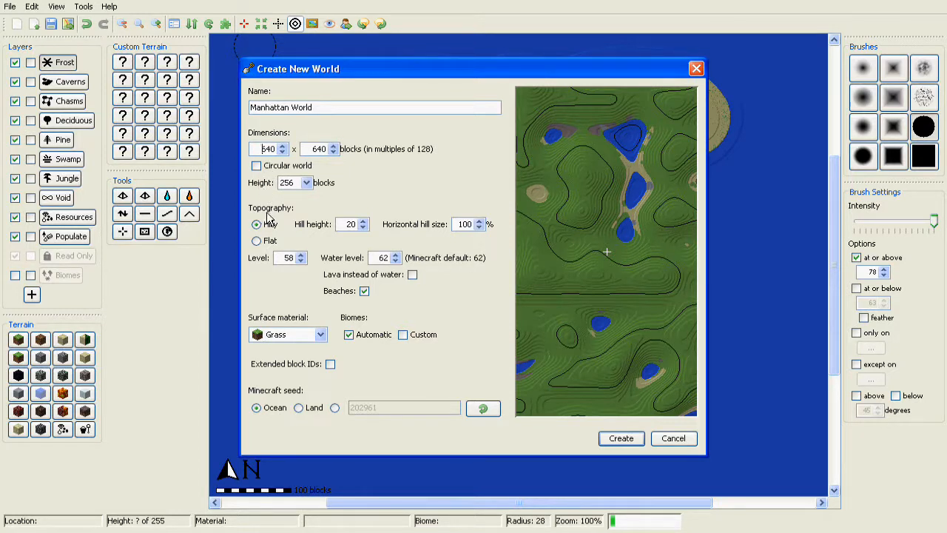
click(282, 146)
click(333, 146)
click(333, 145)
click(269, 244)
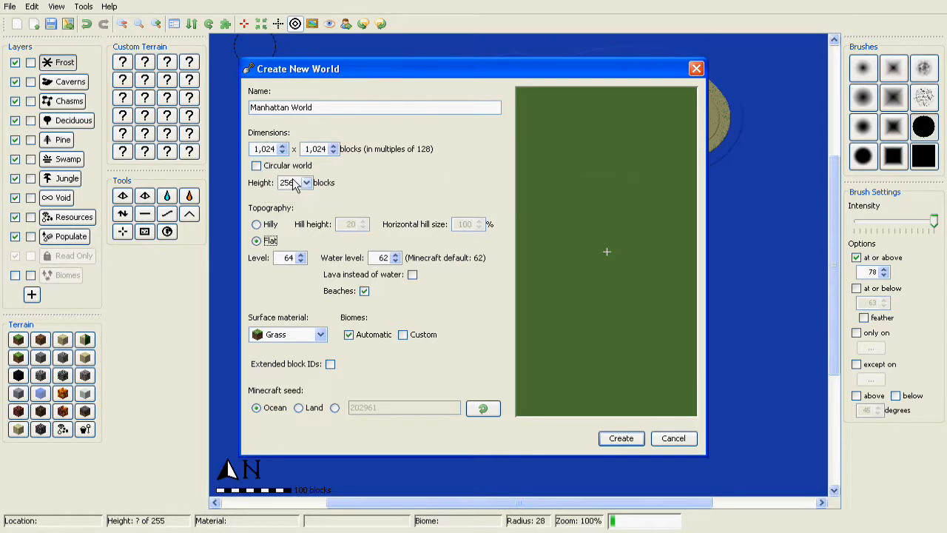
- Try world heights of 128, 64, 32 and 1024 blocks, and set the height back to 256
mouse_move(281, 169)
click(305, 183)
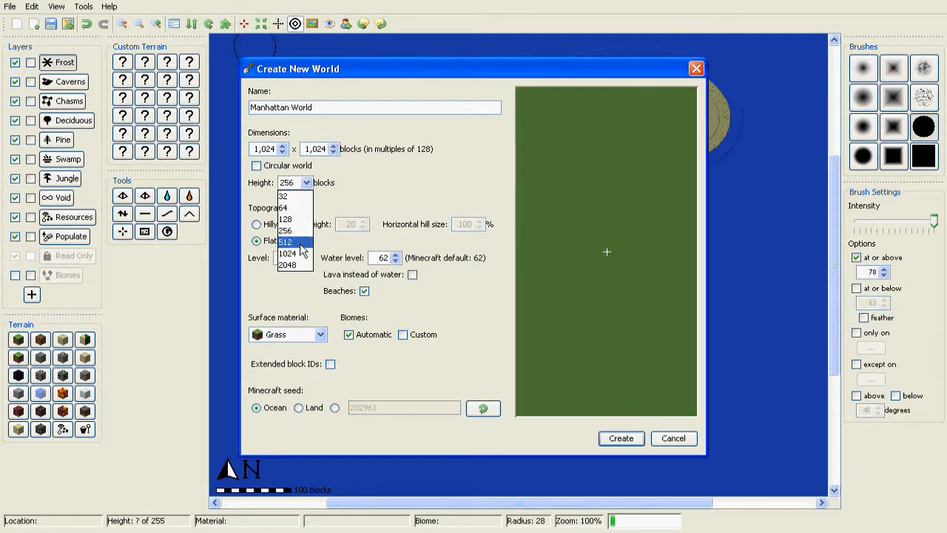
click(299, 219)
click(308, 183)
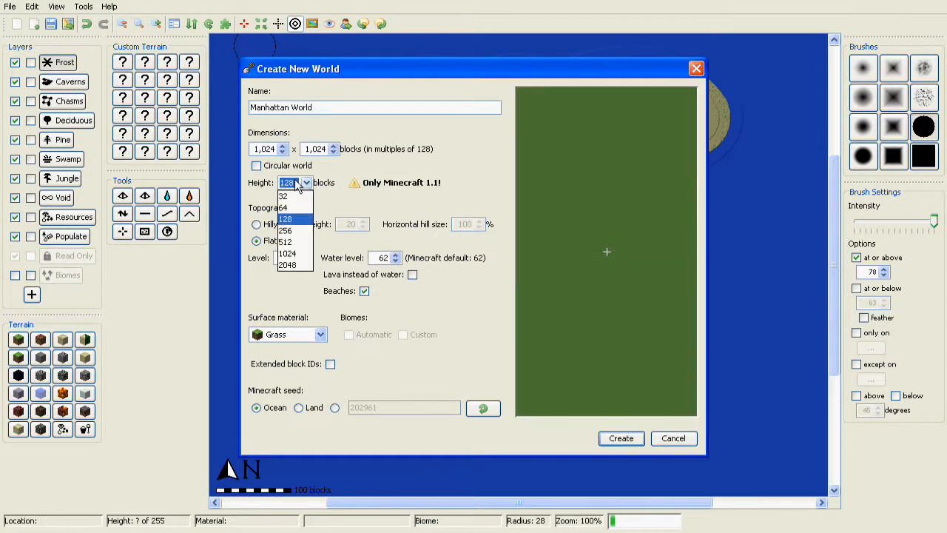
click(292, 207)
click(305, 183)
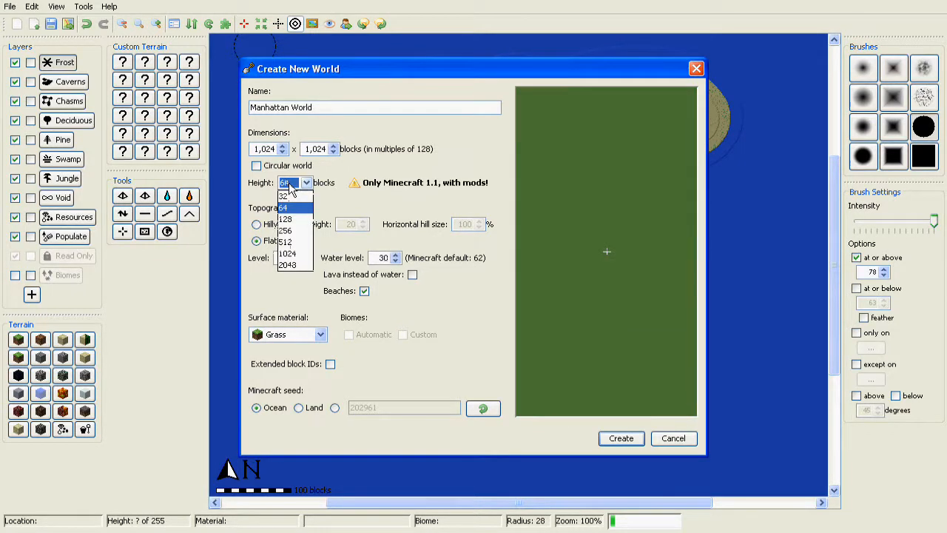
click(285, 196)
click(305, 182)
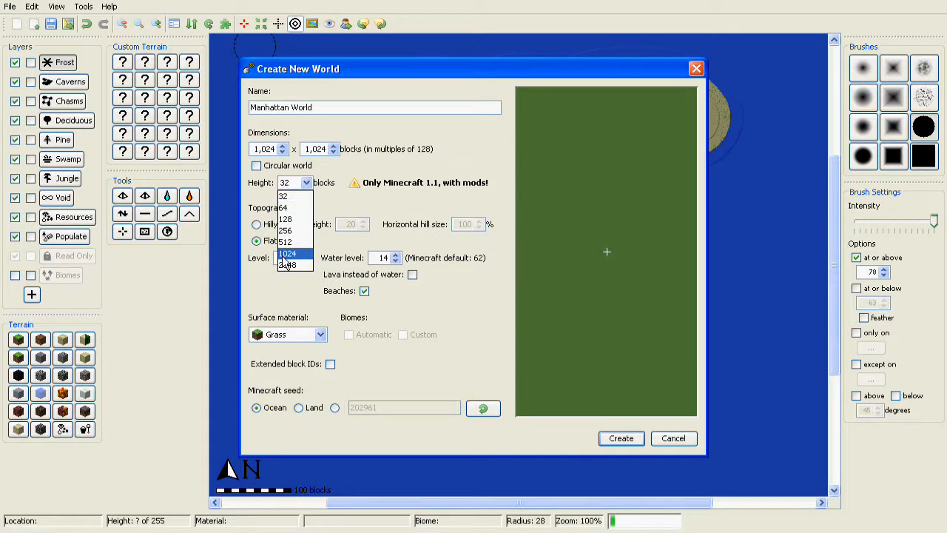
click(285, 254)
click(305, 182)
click(287, 230)
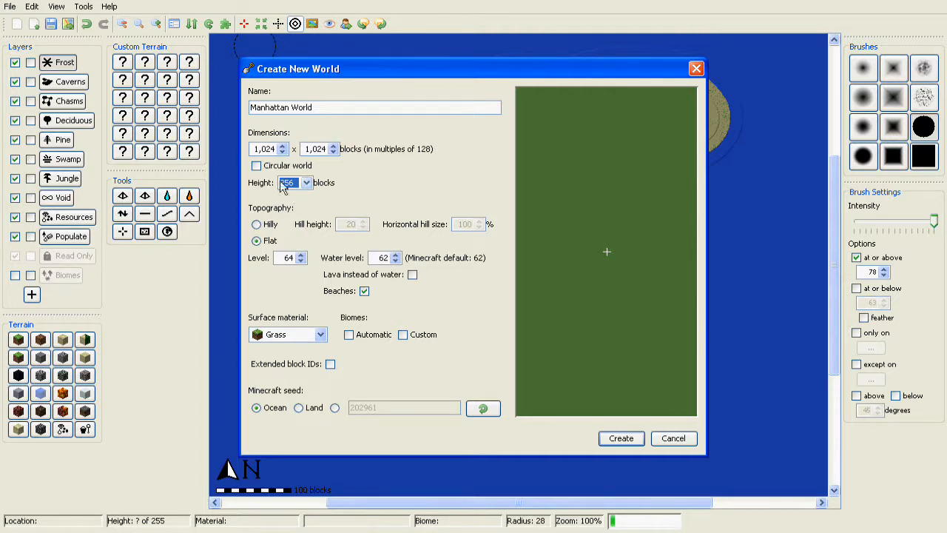
click(305, 183)
click(293, 219)
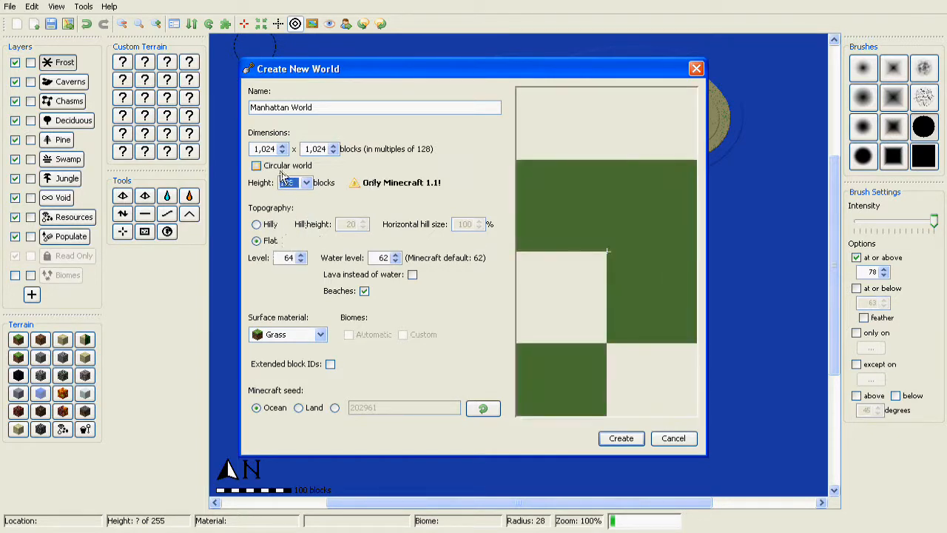
click(294, 186)
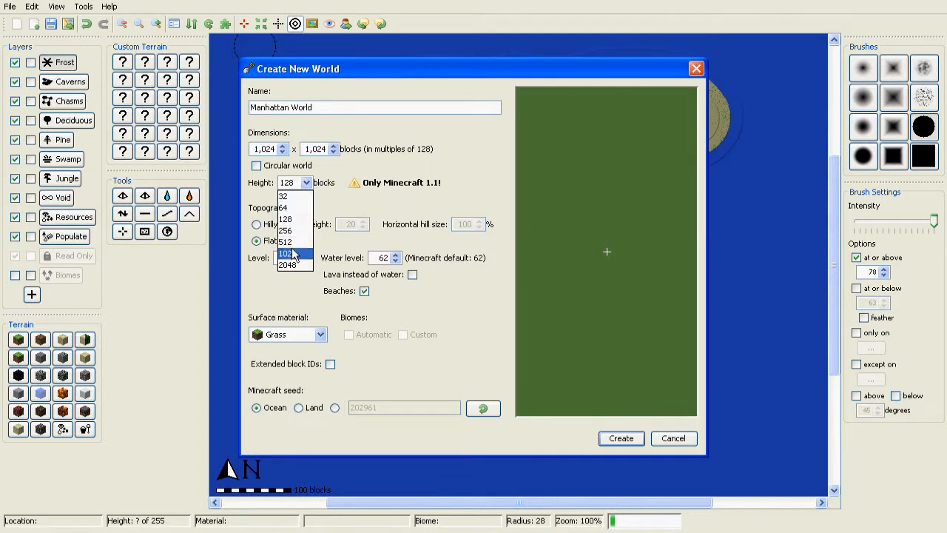
click(289, 231)
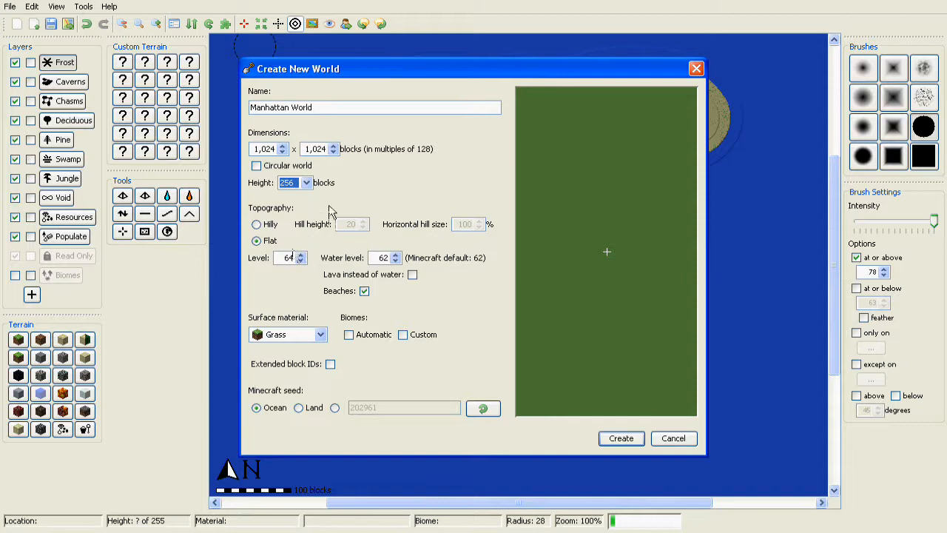
- Set the flat terrain level to 59 and turn off beaches
click(301, 261)
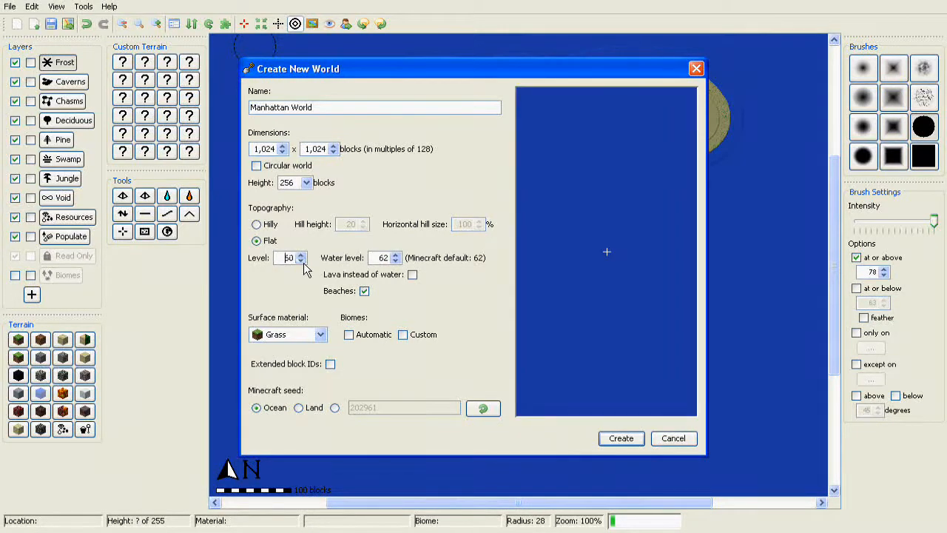
click(301, 260)
click(300, 260)
click(301, 255)
click(366, 293)
- Create the world with Grass as the surface material and the Ocean Minecraft seed
click(268, 337)
scroll(268, 367, down, 3)
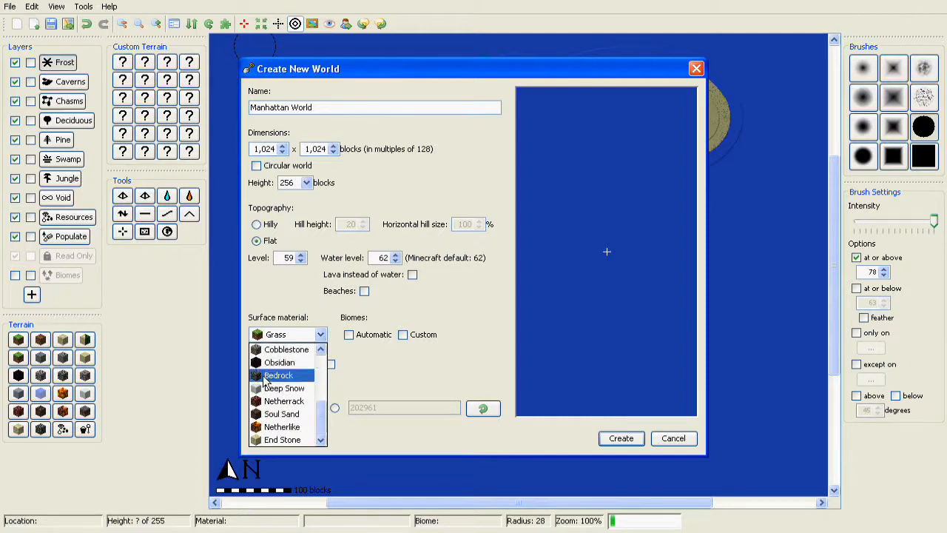
scroll(269, 376, up, 3)
click(268, 350)
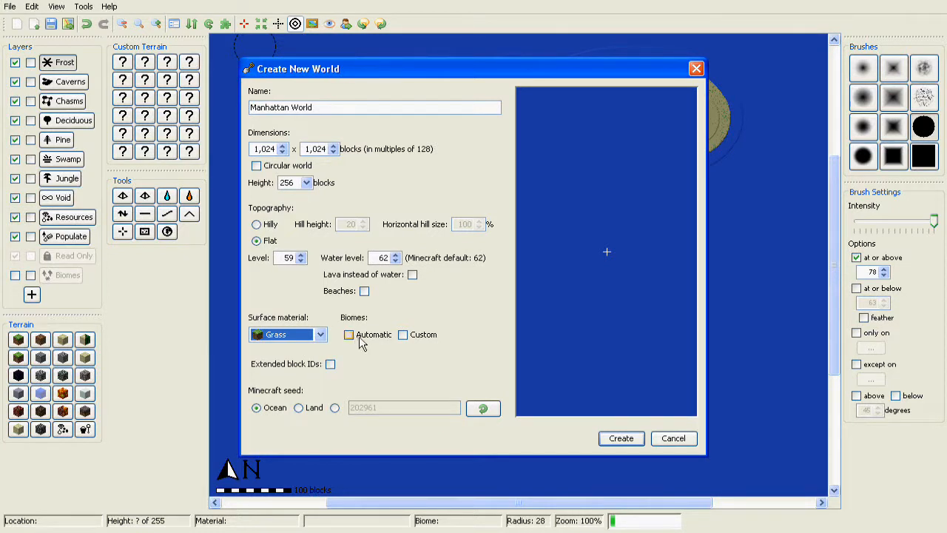
click(403, 335)
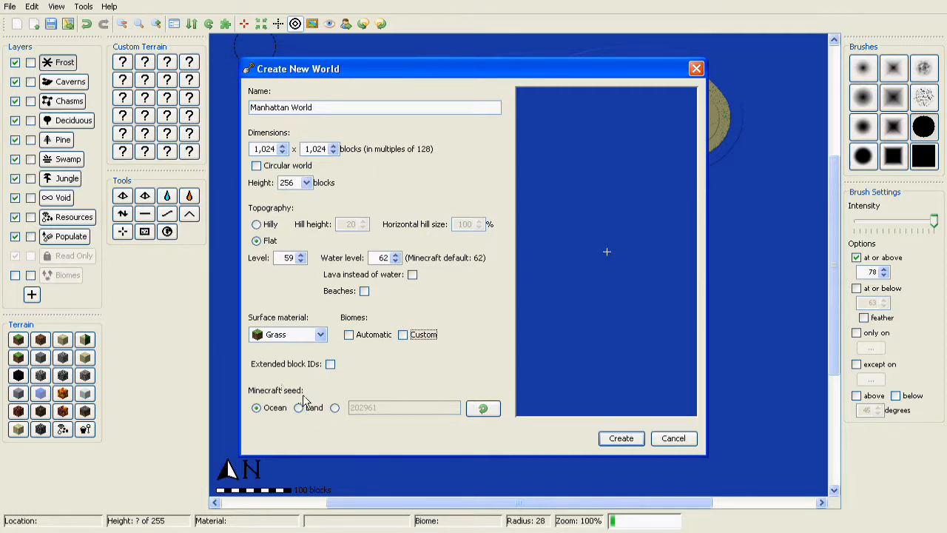
click(258, 408)
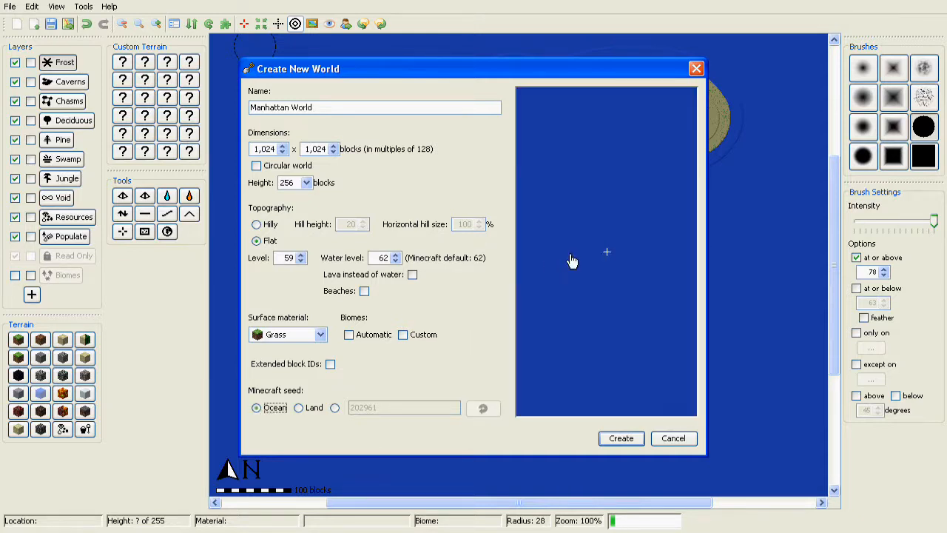
click(617, 441)
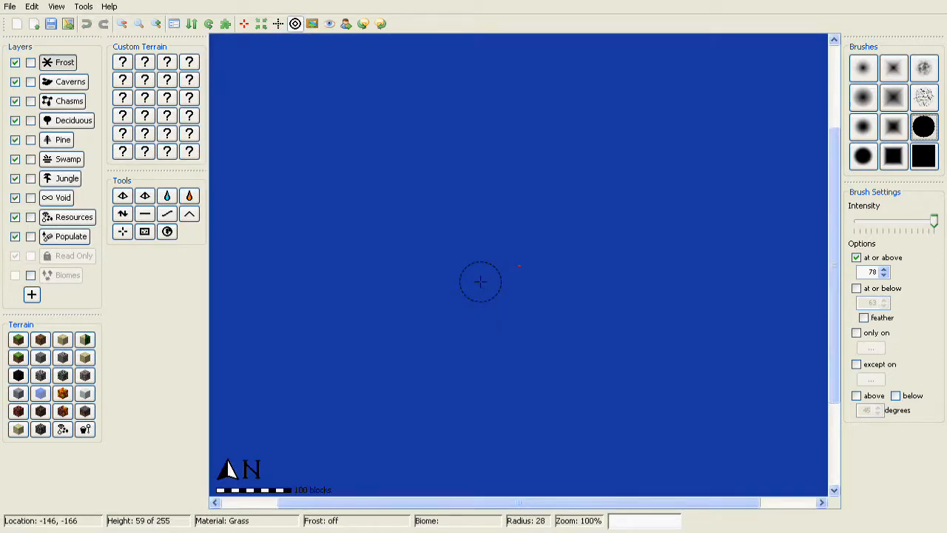
- Zoom the map out to 50% and enlarge the brush radius to 65
click(123, 24)
scroll(392, 244, up, 4)
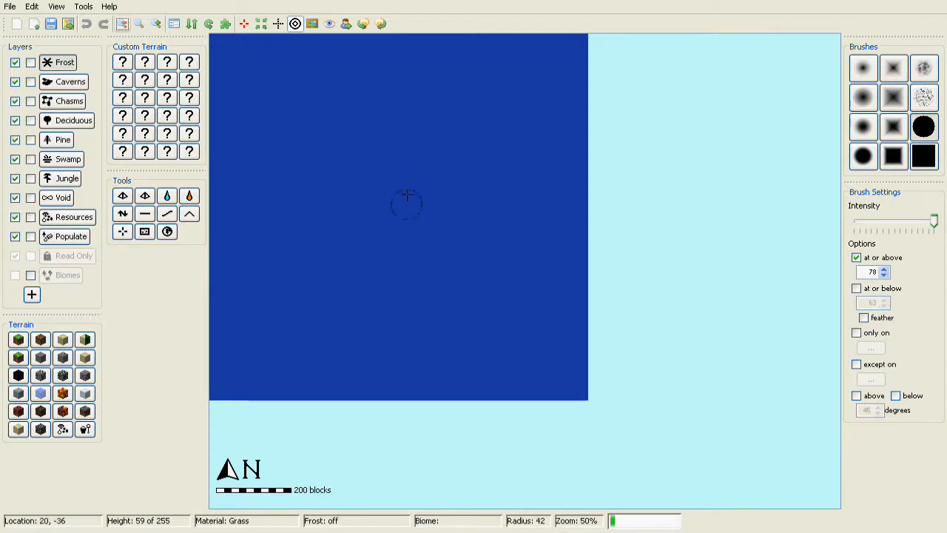
scroll(396, 190, up, 8)
scroll(277, 179, down, 3)
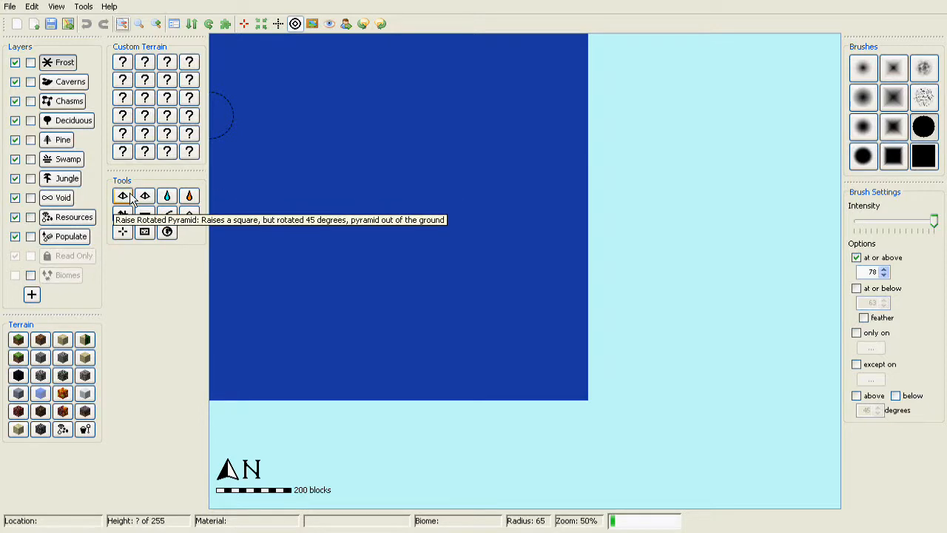
- Try raising a large 45-degree rotated pyramid out of the ocean and undo it
click(127, 201)
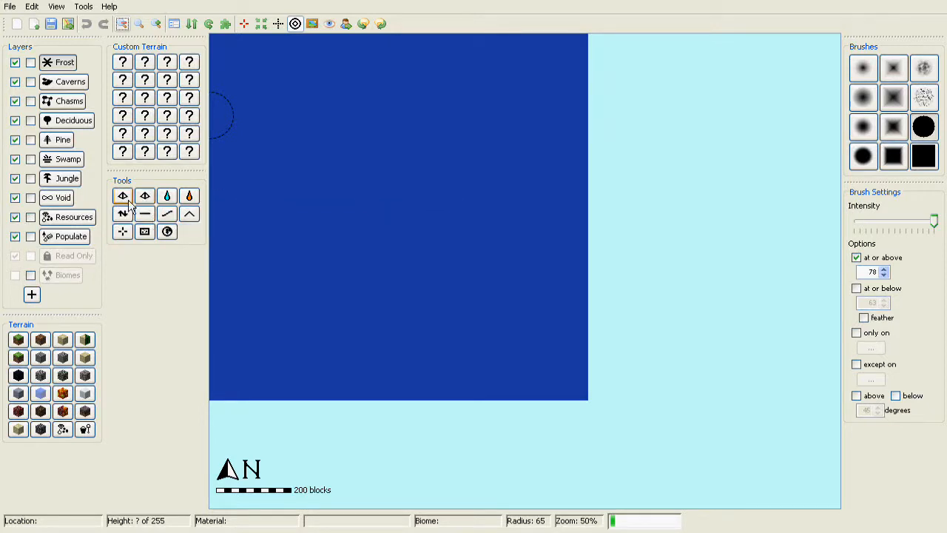
click(126, 200)
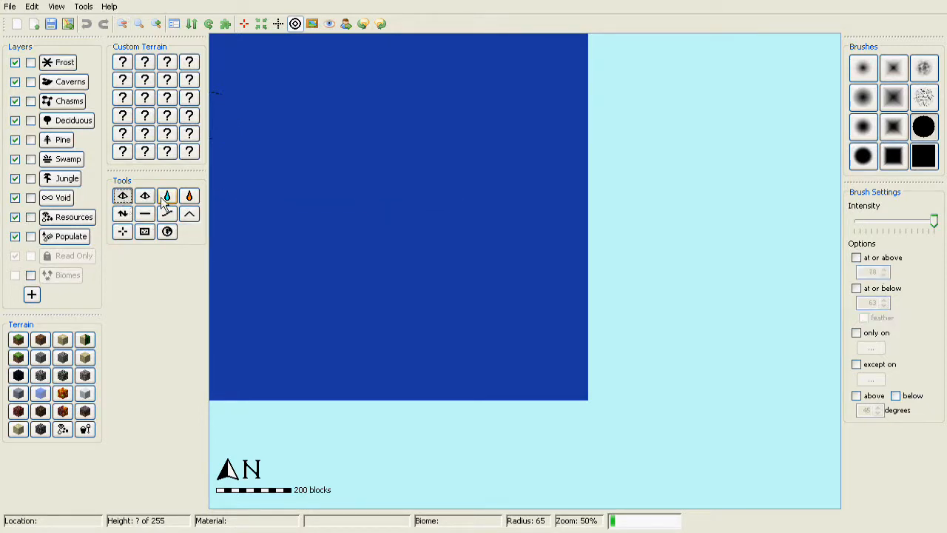
click(372, 201)
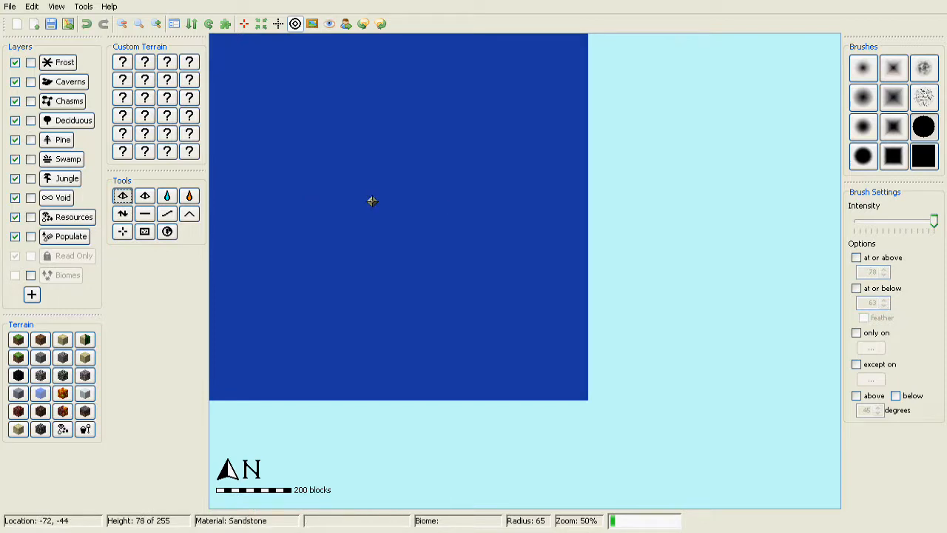
drag(372, 201, 372, 201)
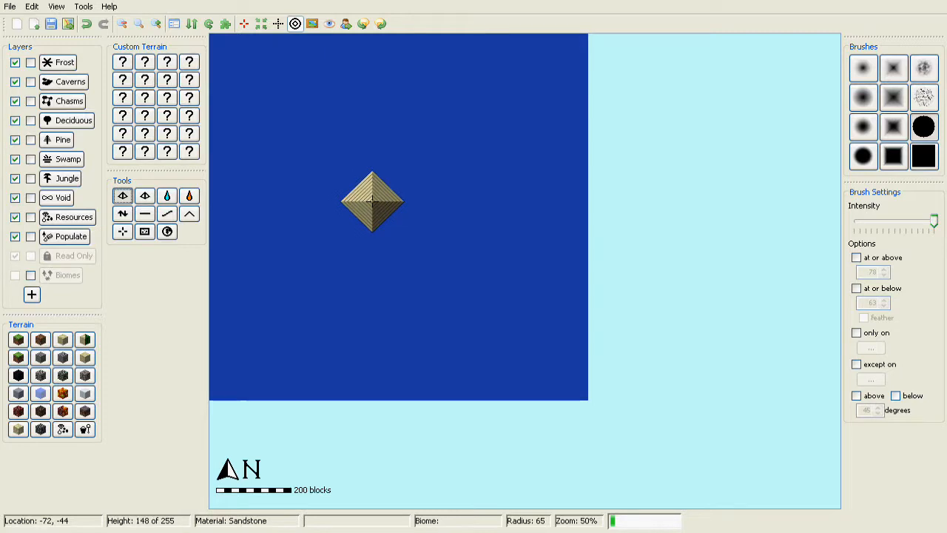
click(372, 201)
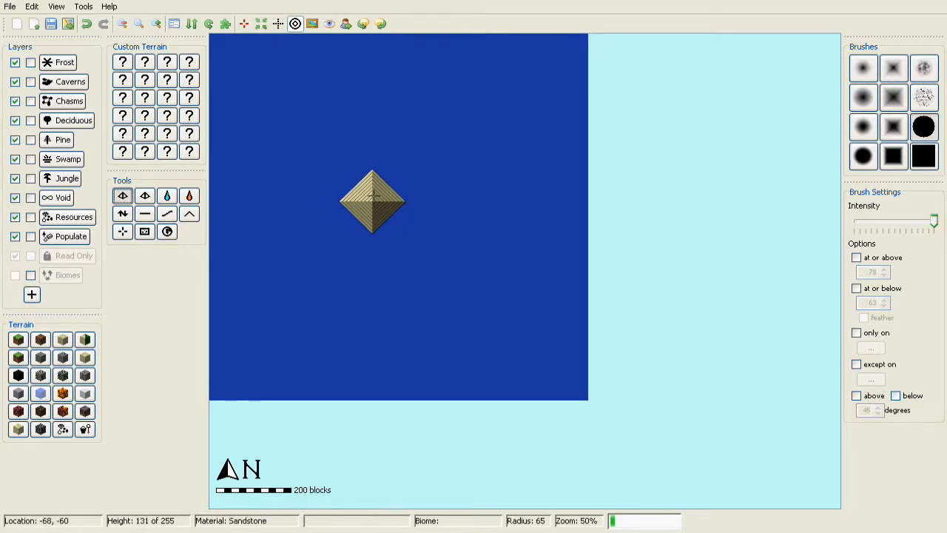
click(31, 7)
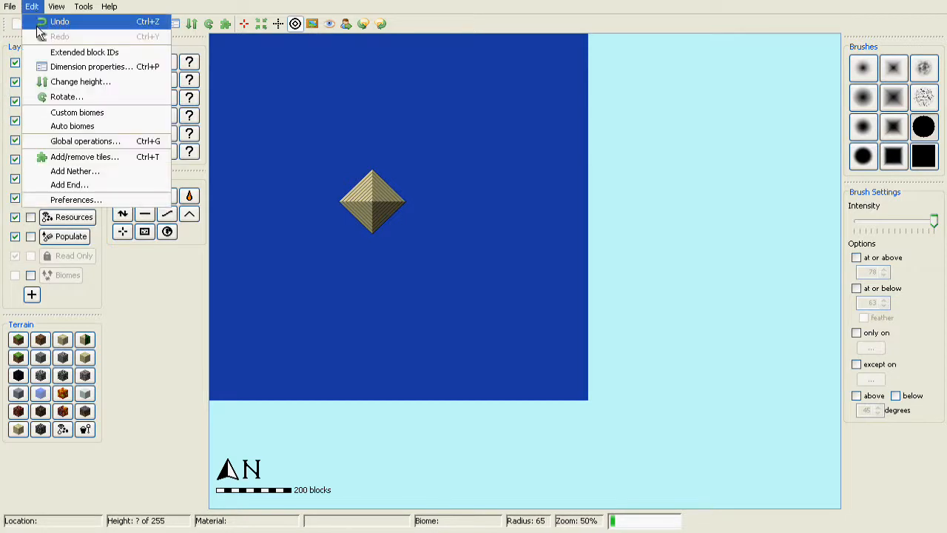
click(59, 22)
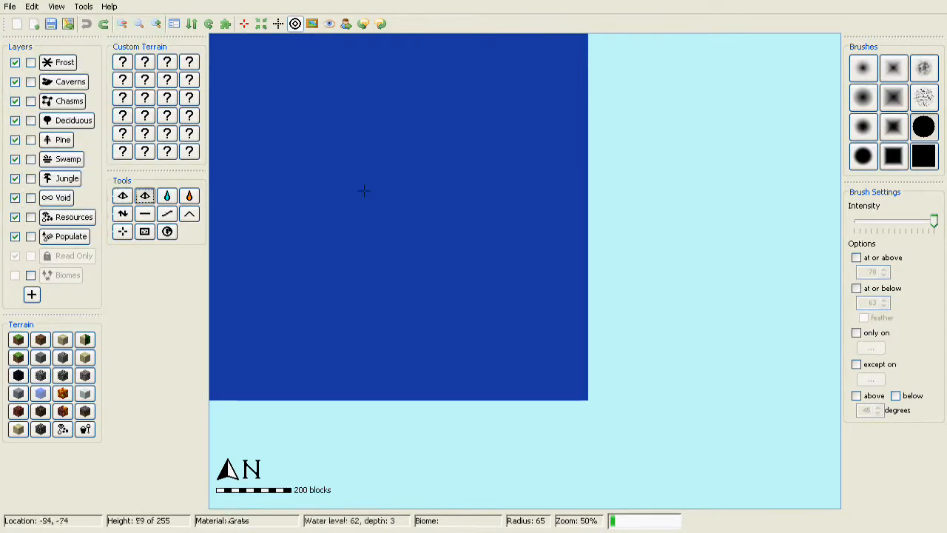
- Try raising a square, unrotated pyramid out of the ocean and undo it
drag(364, 193, 365, 192)
click(32, 6)
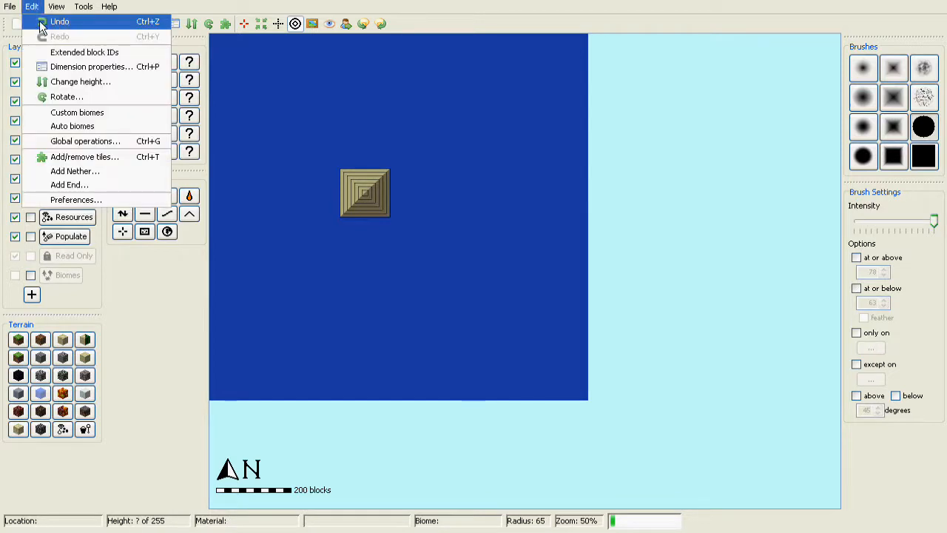
click(45, 22)
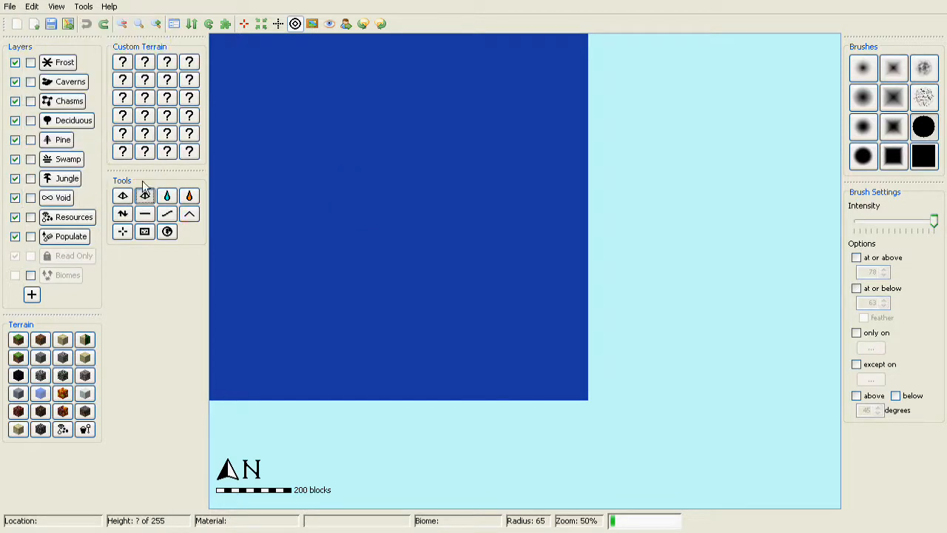
- Enlarge the brush radius to 148 and raise a grass island out of the ocean, brushing its hills and southern part
click(123, 214)
scroll(320, 205, up, 5)
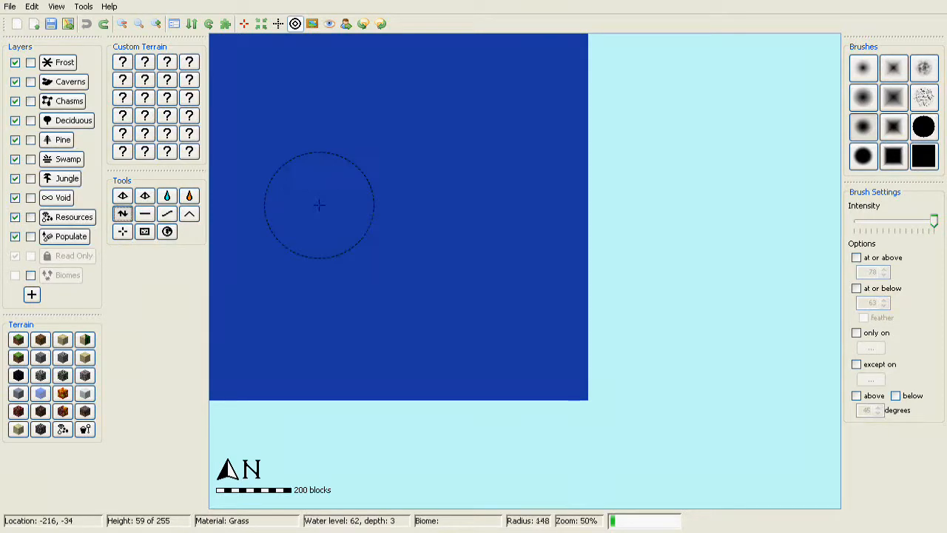
click(320, 205)
mouse_move(336, 156)
mouse_down()
mouse_move(387, 125)
mouse_move(258, 188)
mouse_move(424, 182)
mouse_move(356, 222)
mouse_up()
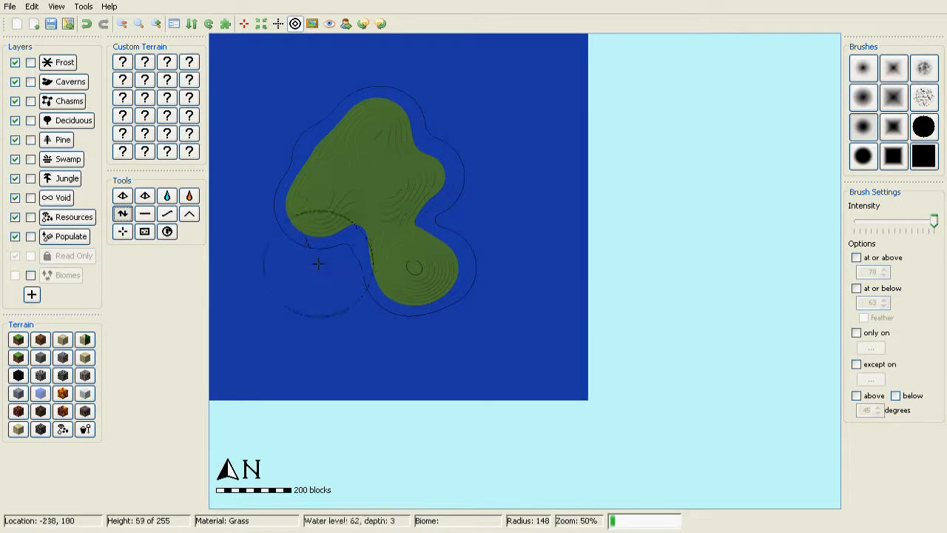
drag(326, 262, 344, 297)
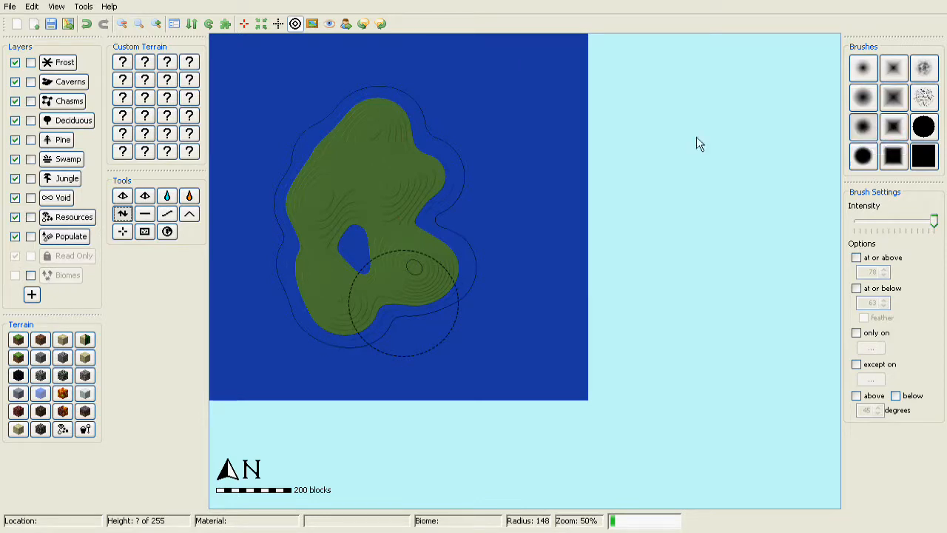
drag(341, 283, 348, 274)
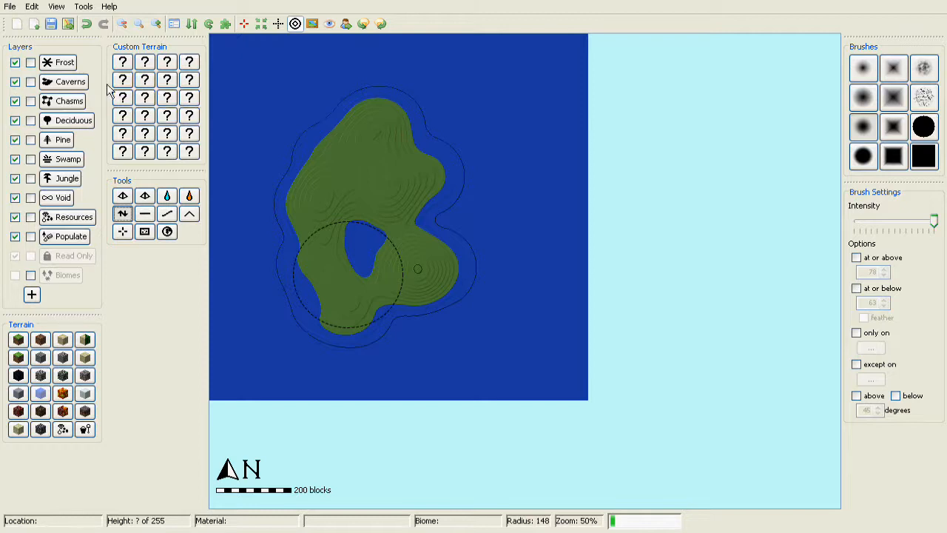
- Flatten the island's hills and extend the flat land outward to the map's eastern edge, filling the inner lake
click(147, 215)
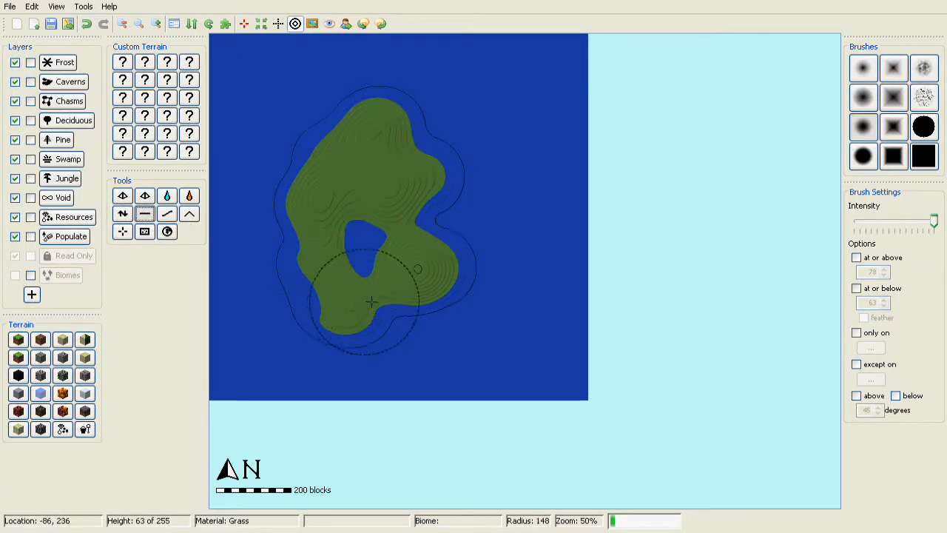
mouse_move(379, 293)
mouse_down()
mouse_move(333, 257)
mouse_move(352, 174)
mouse_move(355, 184)
mouse_up()
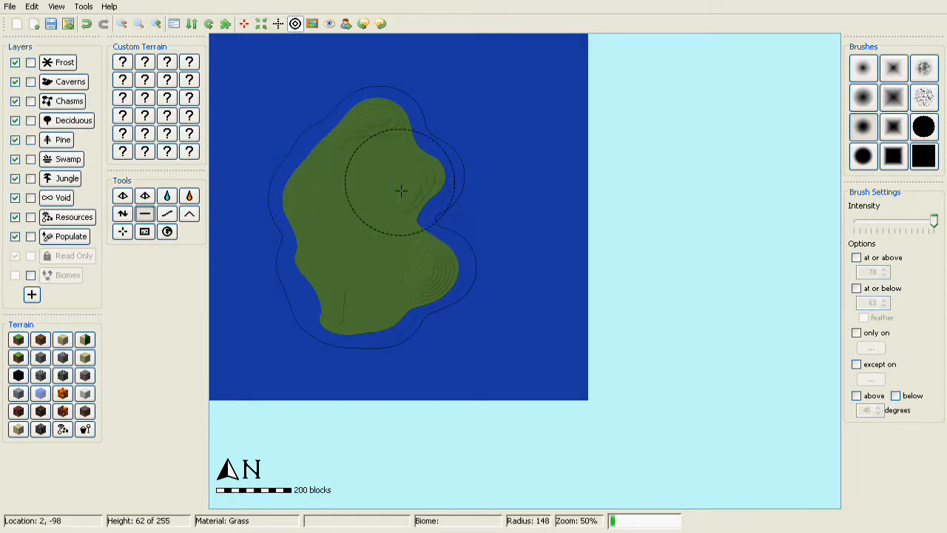
mouse_move(400, 191)
mouse_down()
mouse_move(365, 136)
mouse_move(370, 304)
mouse_move(424, 269)
mouse_move(472, 200)
mouse_move(442, 173)
mouse_move(460, 185)
mouse_move(454, 203)
mouse_move(478, 245)
mouse_move(452, 293)
mouse_up()
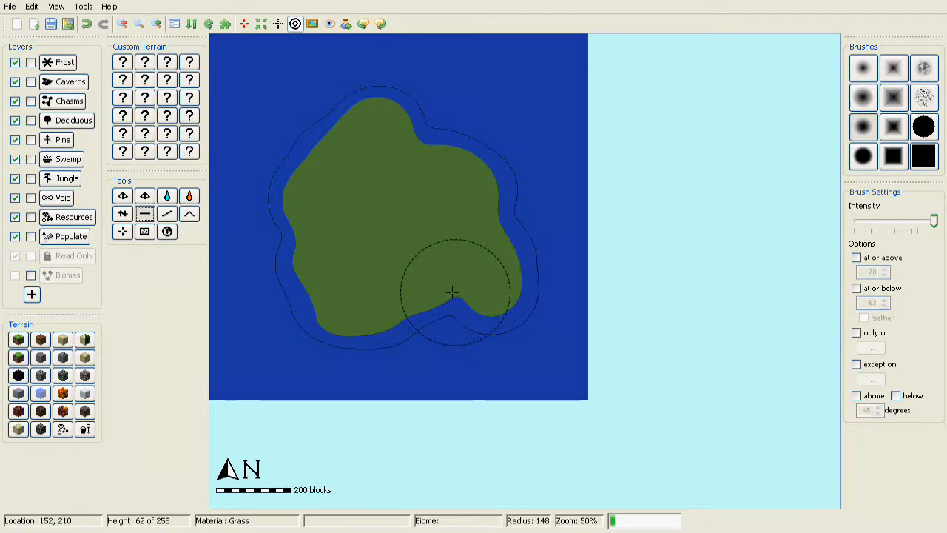
mouse_move(453, 293)
mouse_down()
mouse_move(310, 303)
mouse_move(317, 241)
mouse_move(296, 195)
mouse_move(337, 133)
mouse_move(322, 135)
mouse_move(358, 109)
mouse_move(419, 114)
mouse_move(487, 169)
mouse_move(490, 124)
mouse_move(525, 111)
mouse_move(551, 119)
mouse_move(484, 95)
mouse_move(540, 100)
mouse_move(645, 131)
mouse_up()
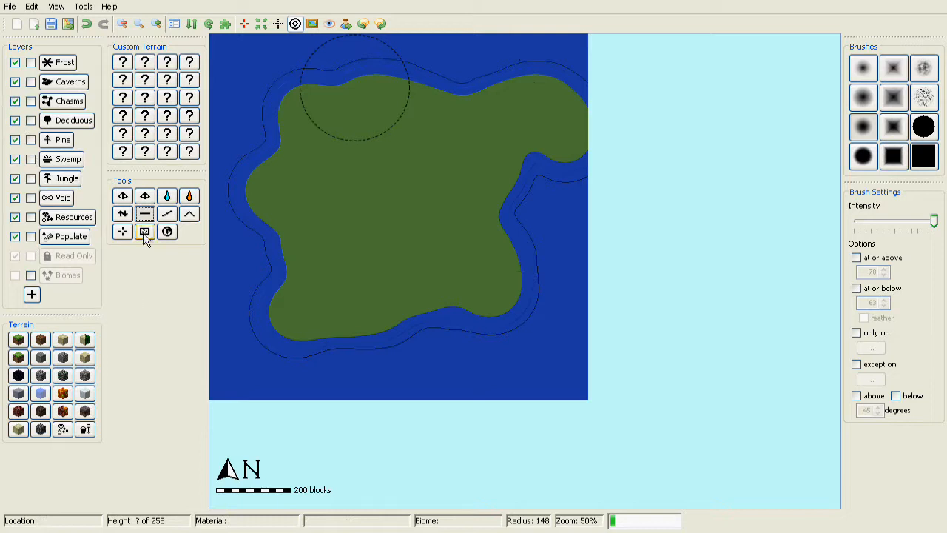
- Cut the island's northeastern coast back from the map's eastern edge with the Flatten tool, using brush radius 55, then 49
scroll(566, 55, down, 2)
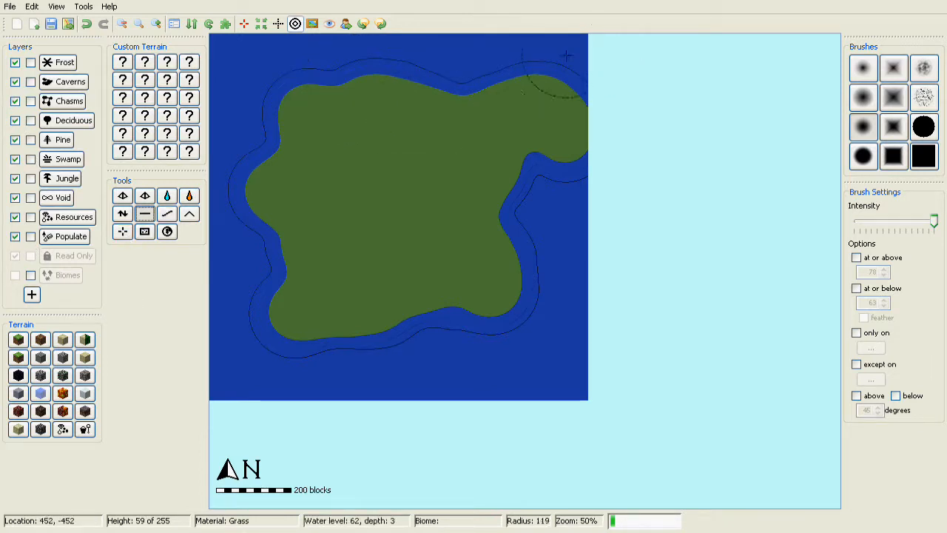
scroll(566, 56, down, 7)
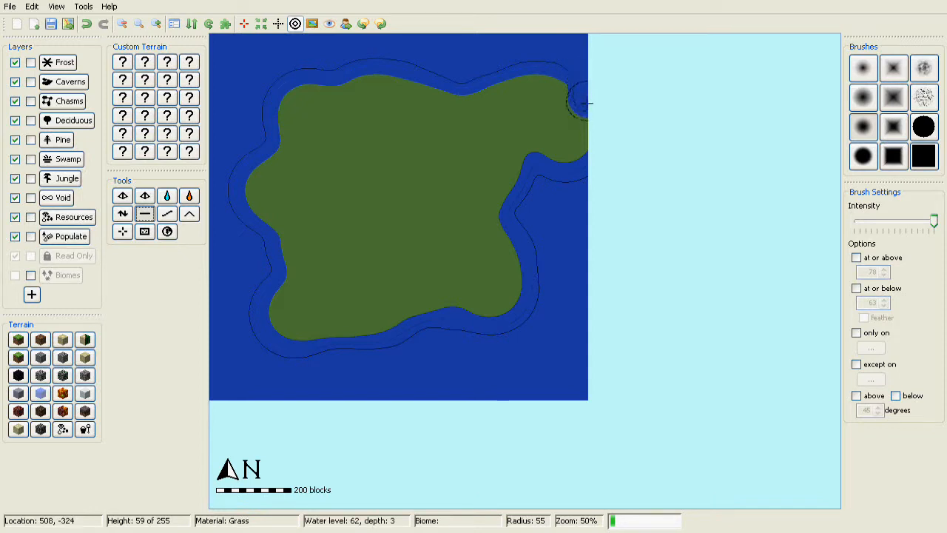
mouse_move(585, 103)
mouse_down()
mouse_move(587, 158)
mouse_move(562, 176)
mouse_up()
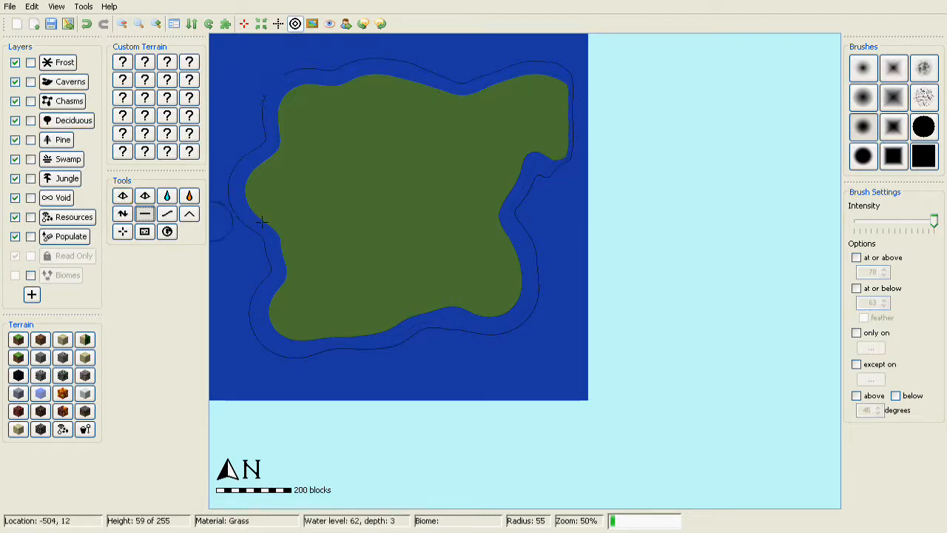
mouse_move(556, 151)
mouse_down()
mouse_move(554, 144)
mouse_move(568, 154)
mouse_move(574, 106)
mouse_move(565, 83)
mouse_up()
scroll(596, 84, down, 6)
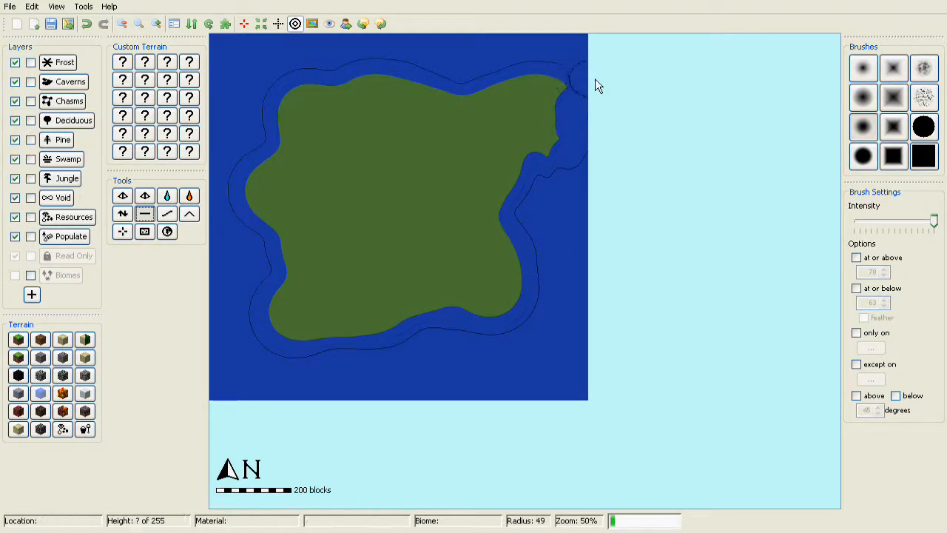
drag(579, 87, 578, 132)
- Roughen the island's western coastline from north to south with the square noise brush at radius 86
click(924, 68)
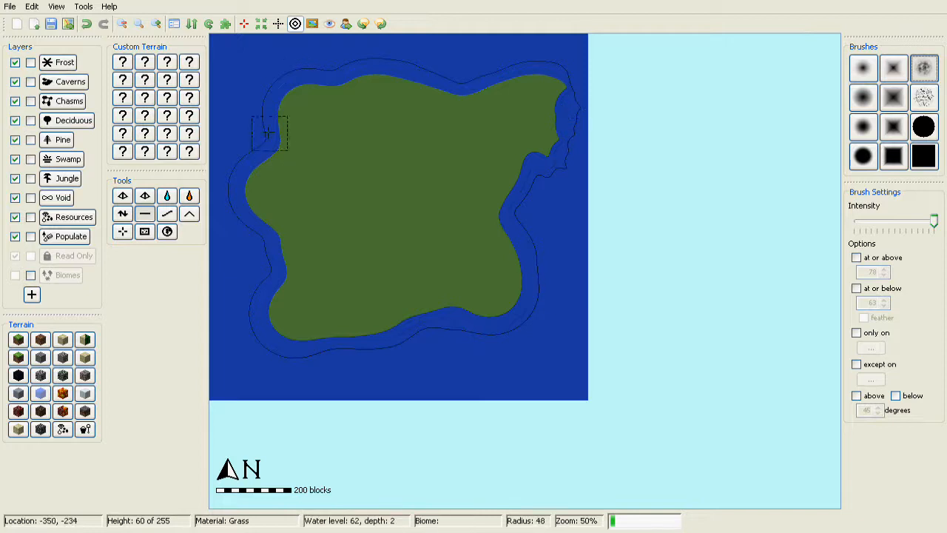
scroll(288, 102, up, 6)
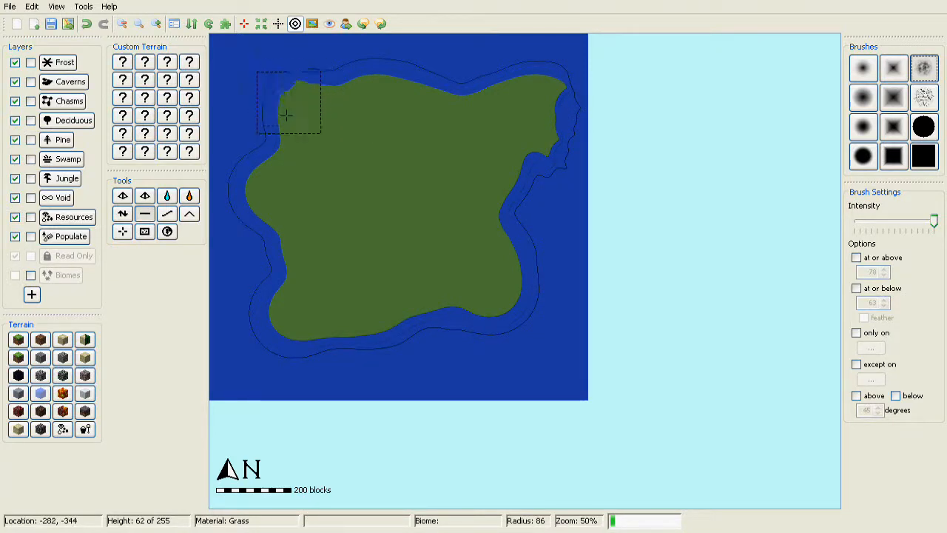
drag(286, 114, 281, 121)
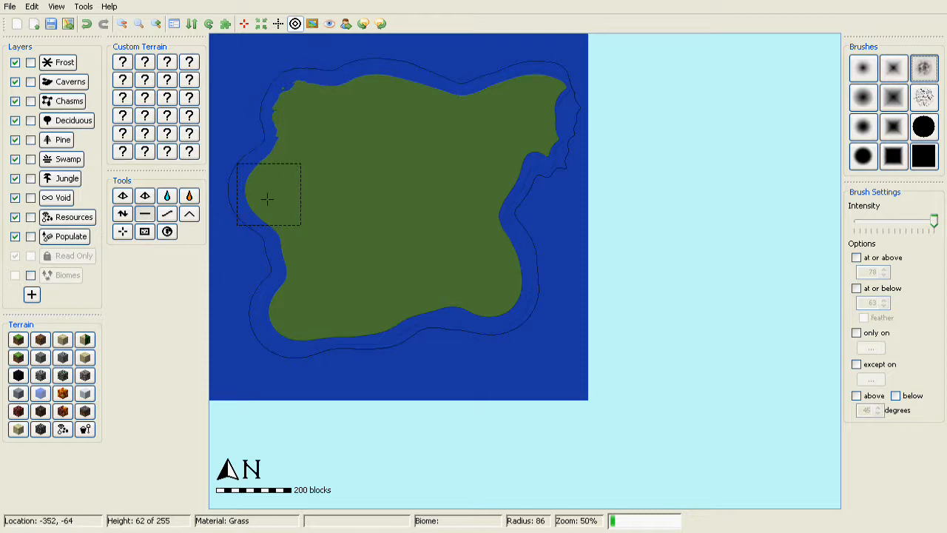
drag(267, 198, 278, 317)
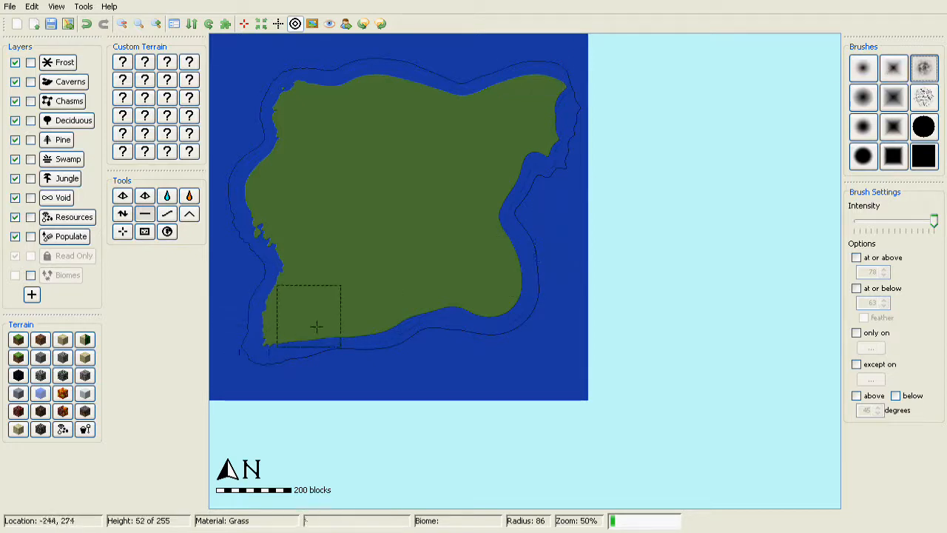
- Enlarge the noise brush to radius 113 and extend the island's southern, eastern and northern coasts with ragged edges
scroll(316, 323, up, 3)
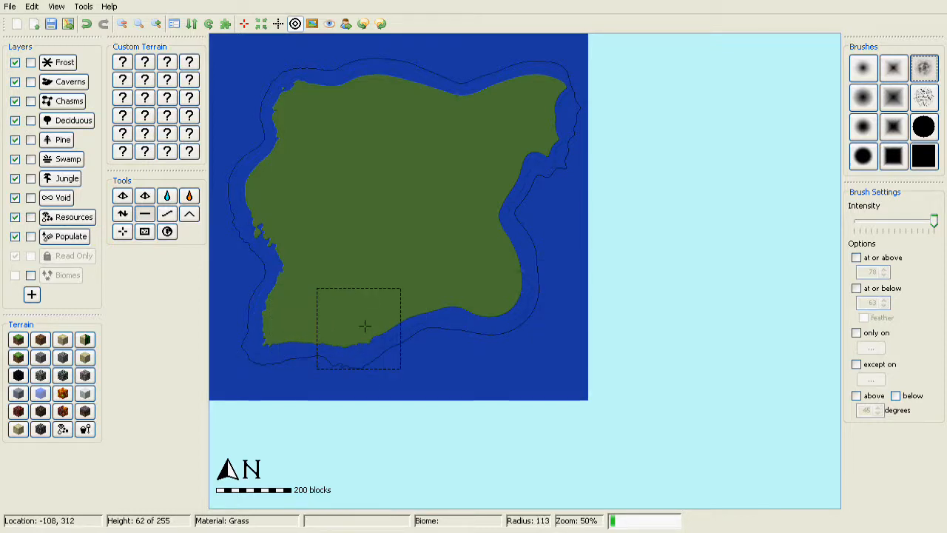
mouse_move(365, 325)
mouse_down()
mouse_move(452, 306)
mouse_move(507, 311)
mouse_move(515, 276)
mouse_move(530, 300)
mouse_move(497, 238)
mouse_move(525, 248)
mouse_move(511, 227)
mouse_move(534, 212)
mouse_move(506, 169)
mouse_move(541, 154)
mouse_up()
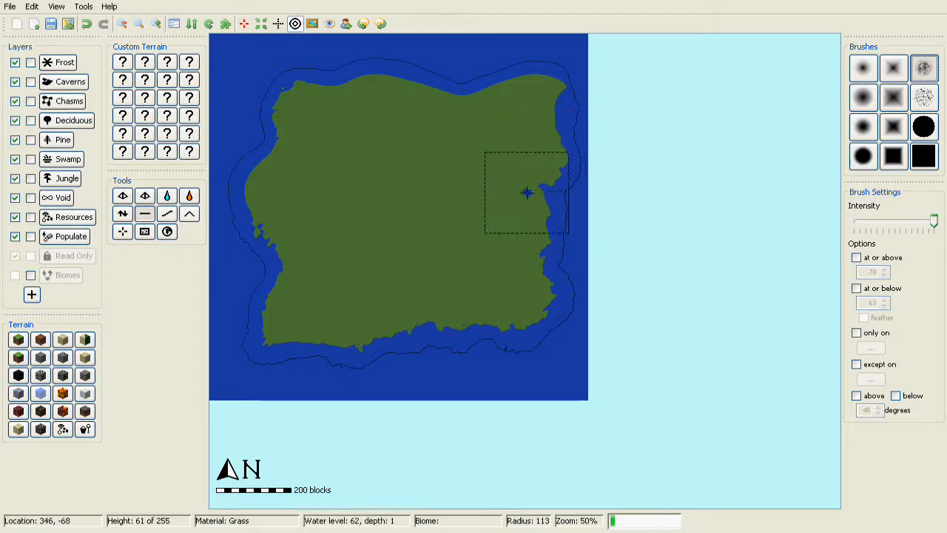
click(516, 194)
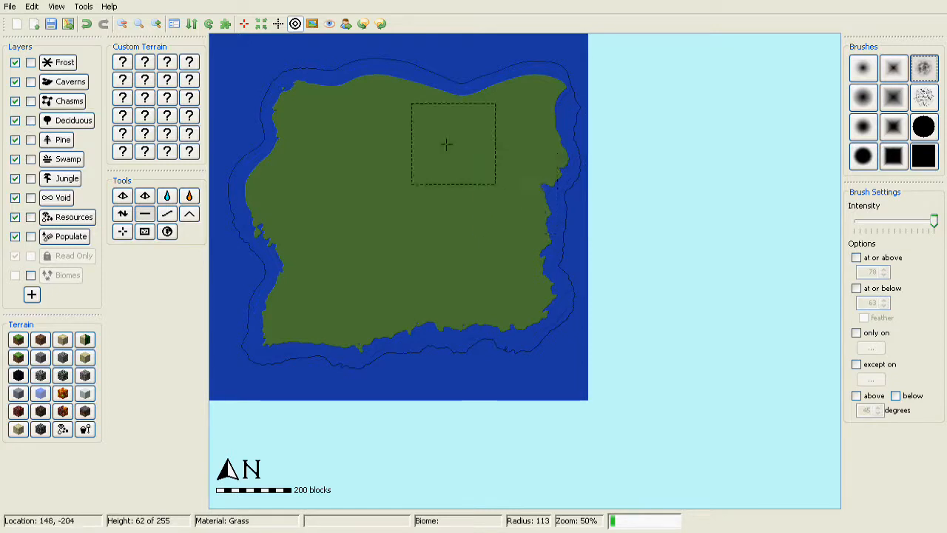
mouse_move(541, 117)
mouse_down()
mouse_move(544, 104)
mouse_move(518, 119)
mouse_move(476, 105)
mouse_move(444, 71)
mouse_up()
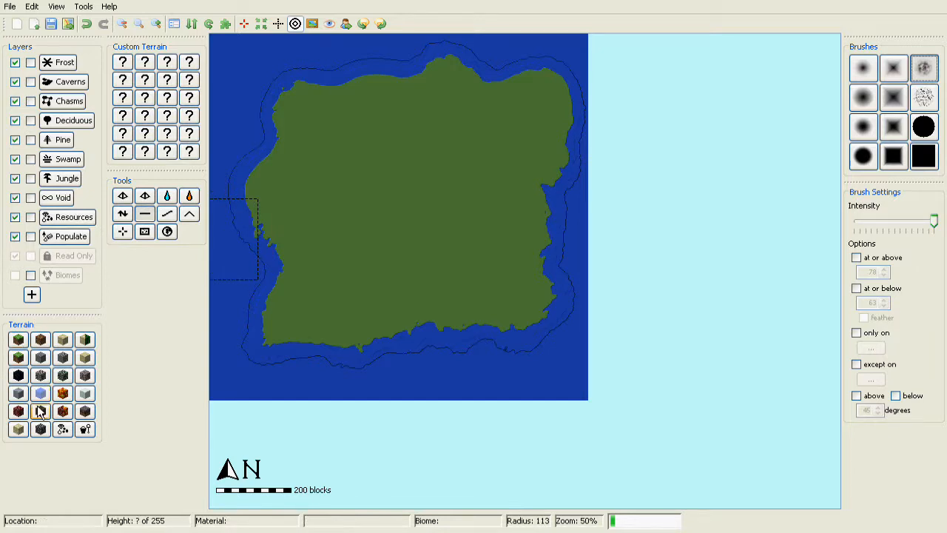
- Raise a rugged north-south mountain ridge along the island's western side with the Height tool at brush radius 83
click(68, 122)
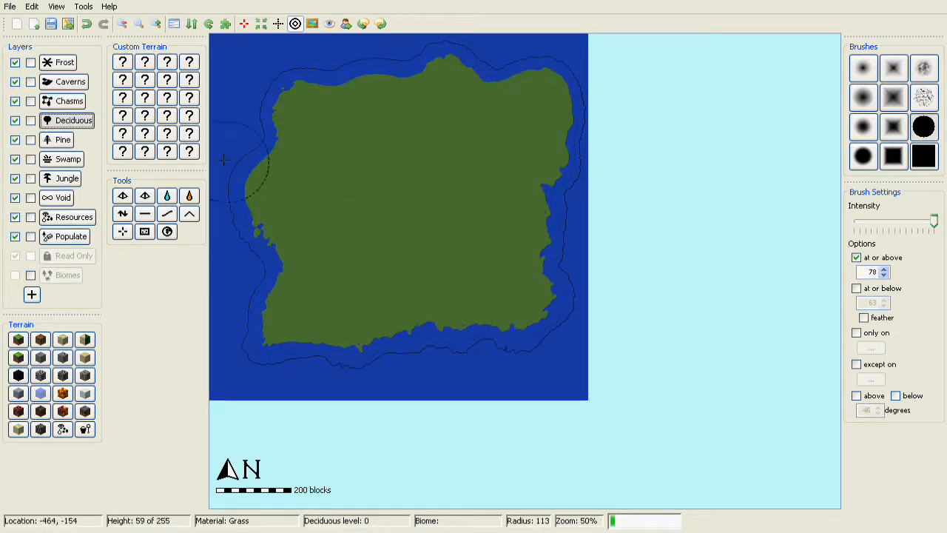
click(123, 214)
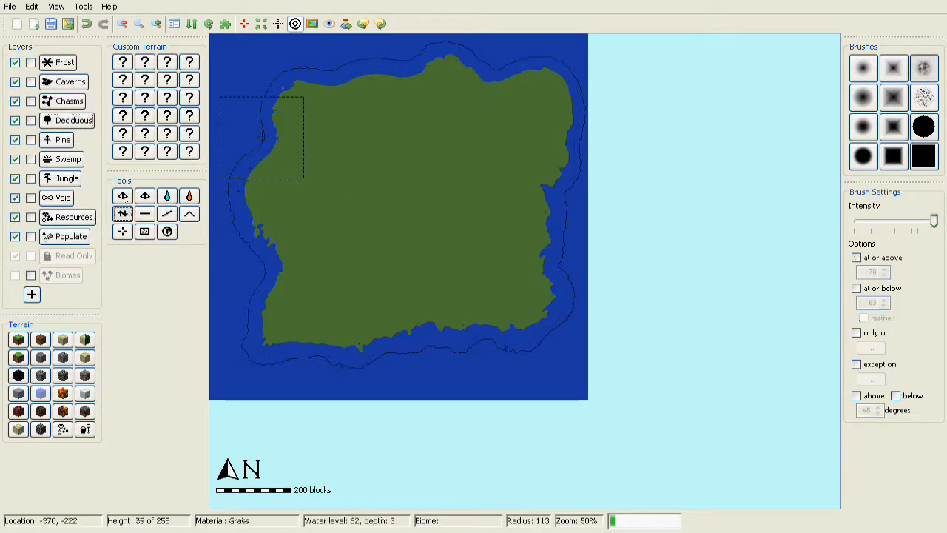
scroll(314, 121, down, 3)
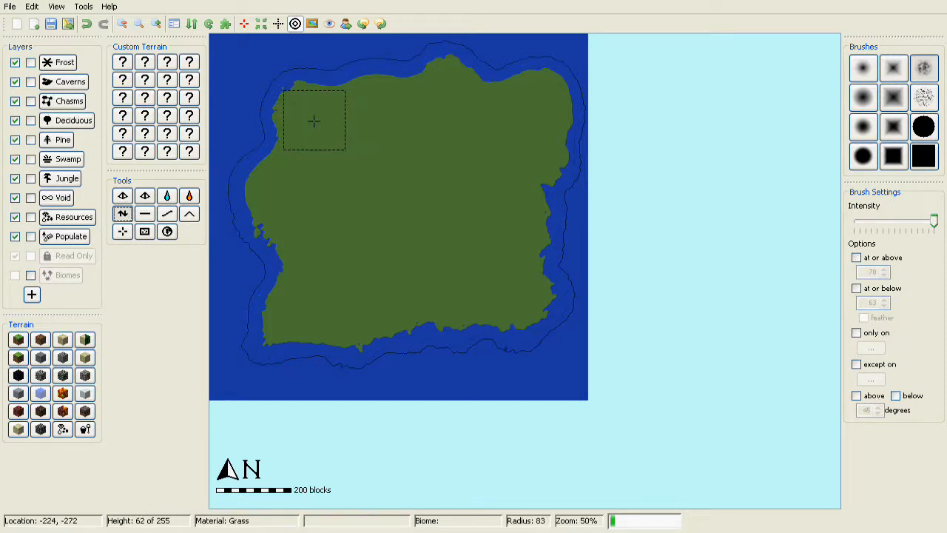
mouse_move(314, 121)
mouse_down()
mouse_move(308, 255)
mouse_move(298, 127)
mouse_move(303, 209)
mouse_move(299, 200)
mouse_up()
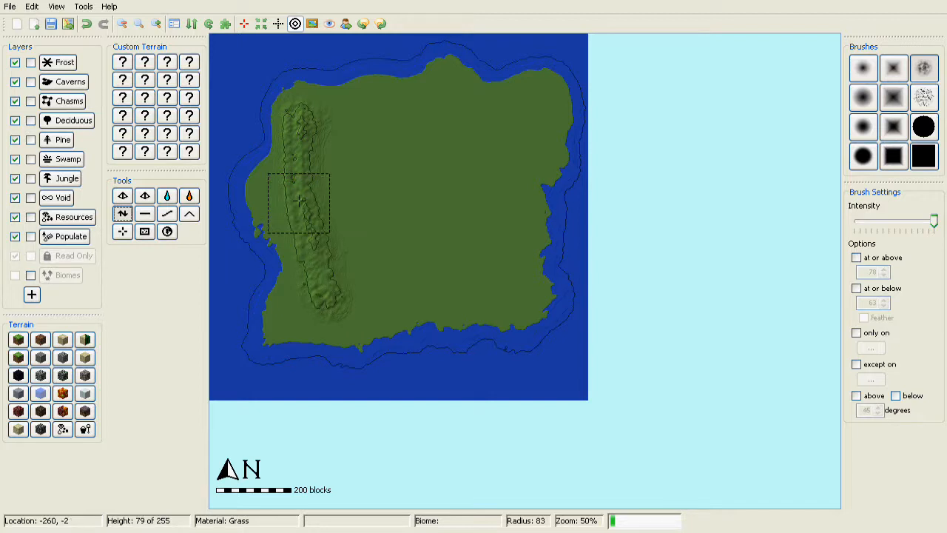
drag(299, 200, 301, 182)
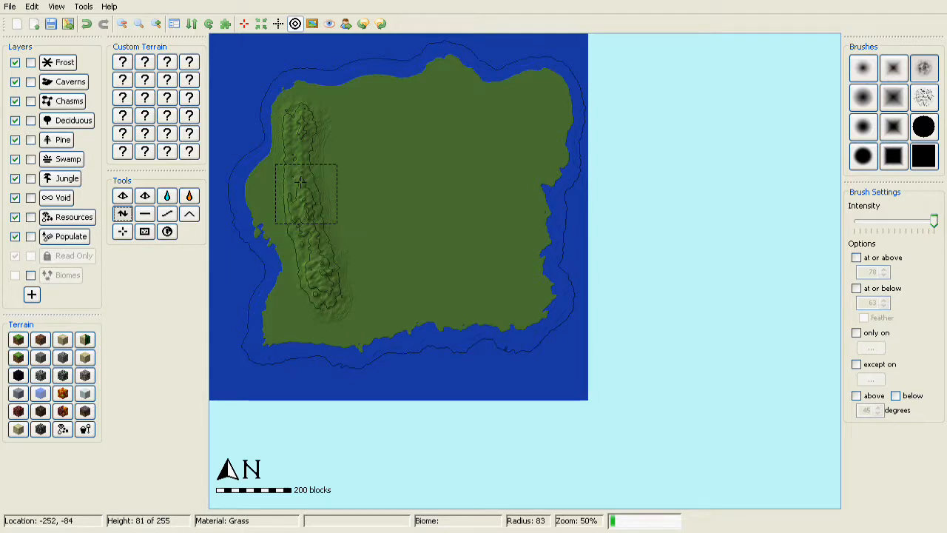
- Raise the ridge's northern end eastward and add rugged foothills east of the ridge, on the west coast and in the southwest
mouse_move(300, 182)
mouse_down()
mouse_move(291, 113)
mouse_move(365, 112)
mouse_up()
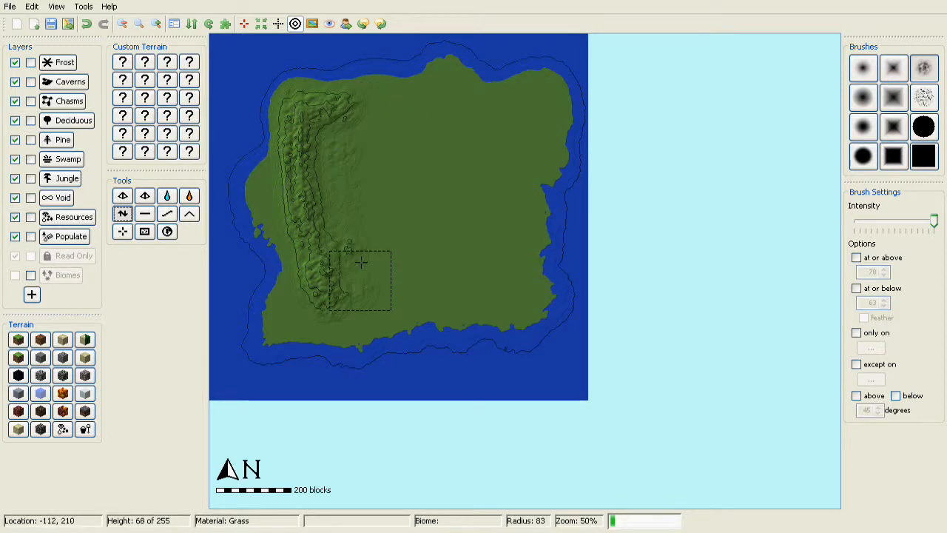
drag(361, 262, 372, 230)
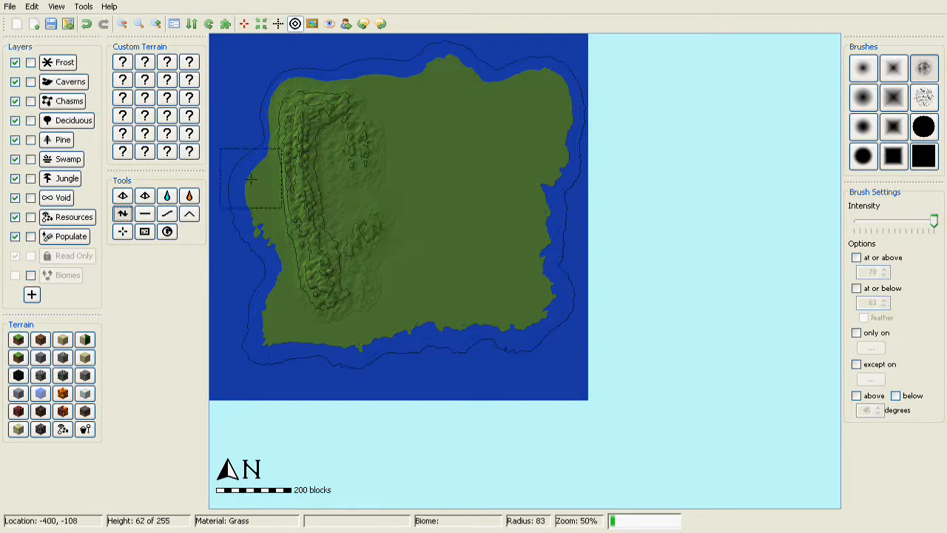
mouse_move(251, 179)
mouse_down()
mouse_move(281, 198)
mouse_move(265, 191)
mouse_move(292, 290)
mouse_move(322, 313)
mouse_up()
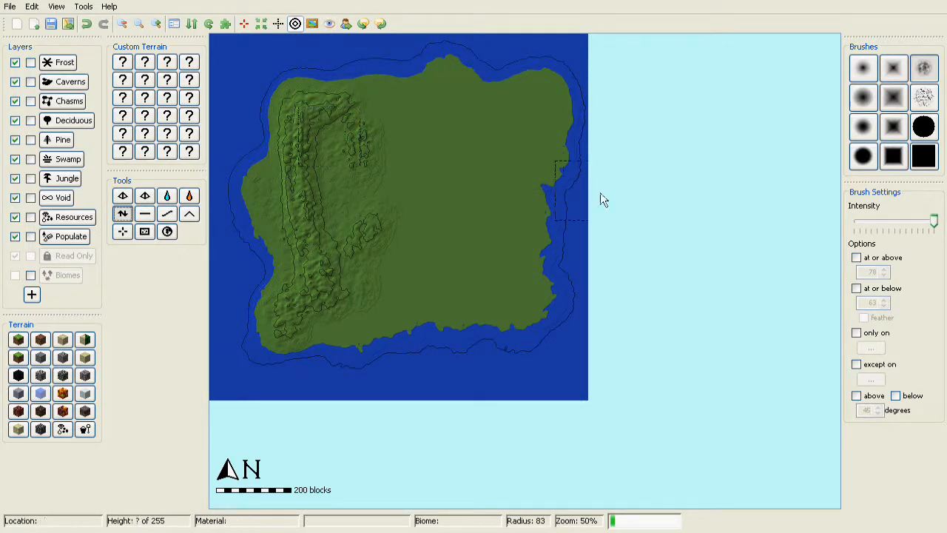
- Adjust the brush radius and raise a separate rugged hill in the island's northeast
scroll(444, 260, up, 3)
scroll(428, 209, down, 5)
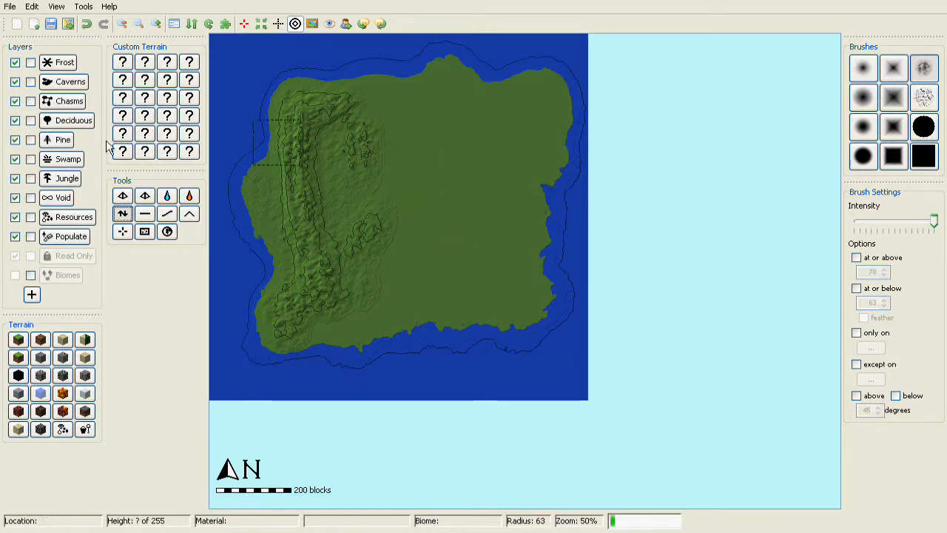
scroll(467, 180, down, 2)
scroll(467, 180, down, 4)
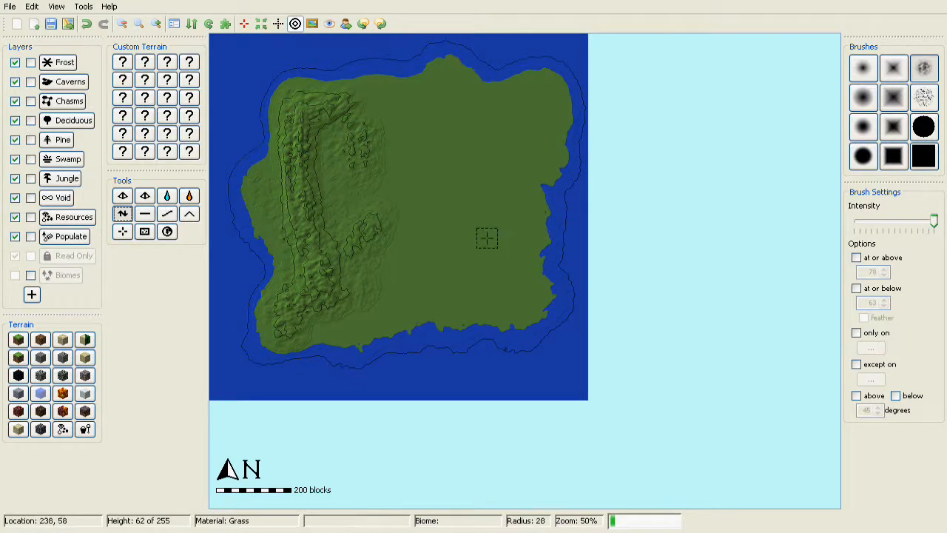
scroll(481, 128, up, 10)
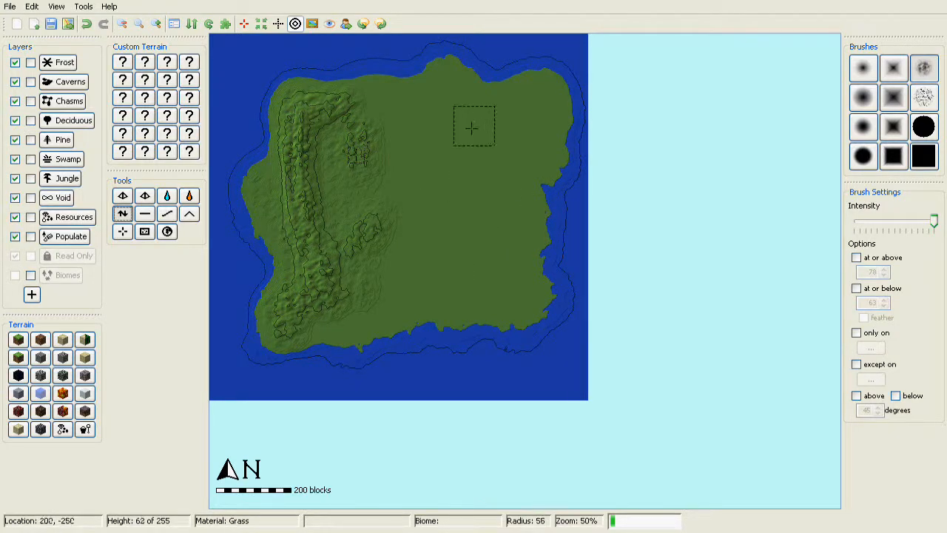
mouse_move(500, 137)
mouse_down()
mouse_move(484, 148)
mouse_move(503, 147)
mouse_move(447, 161)
mouse_up()
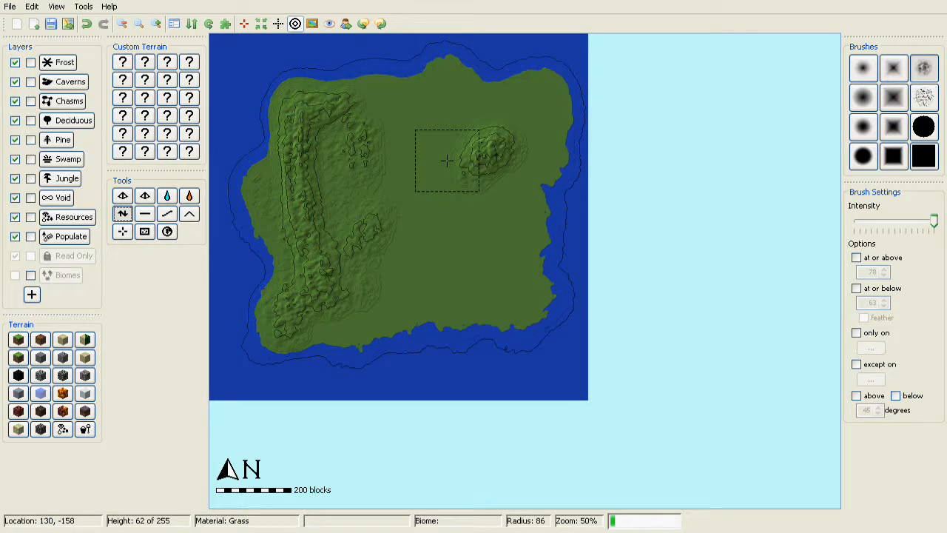
- Carve a narrow river from the east coast inland to the northeastern hill with the Flatten tool and a small brush
scroll(459, 163, down, 10)
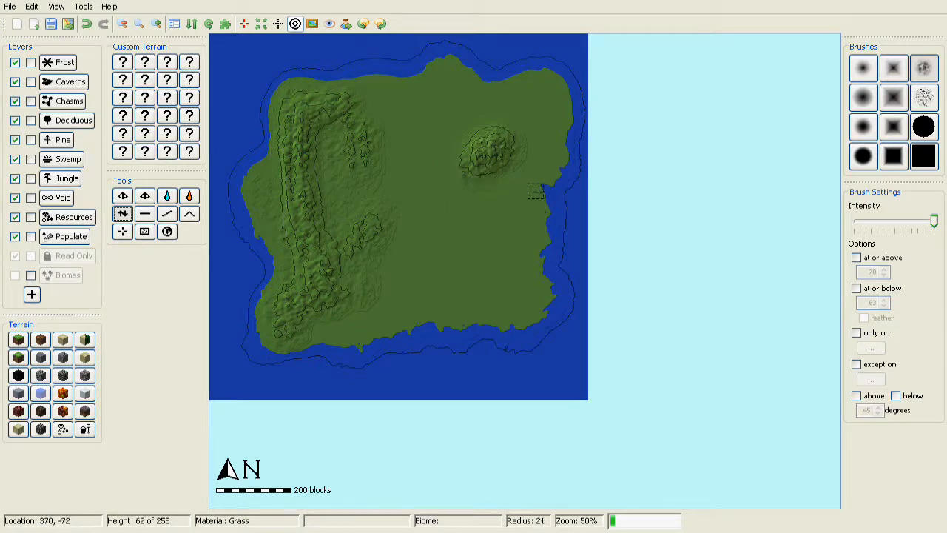
scroll(536, 191, down, 7)
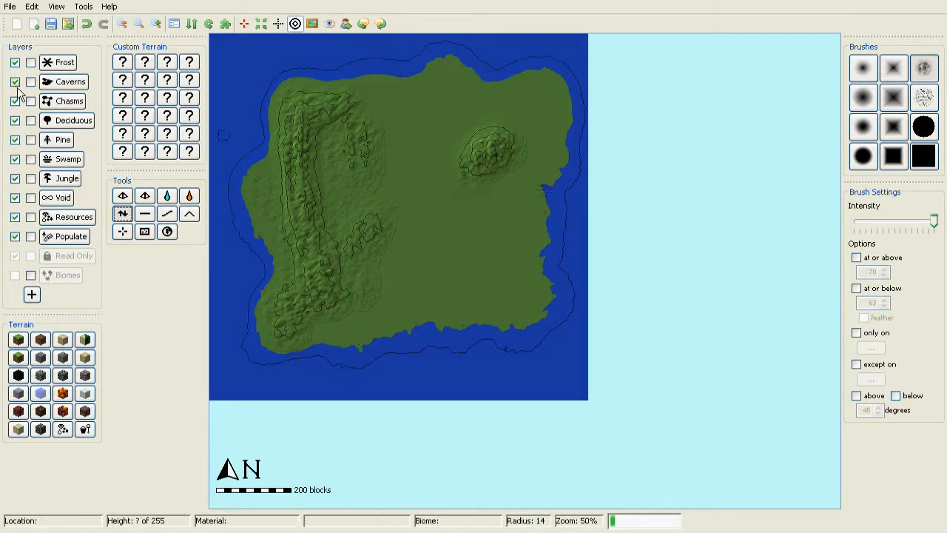
click(144, 213)
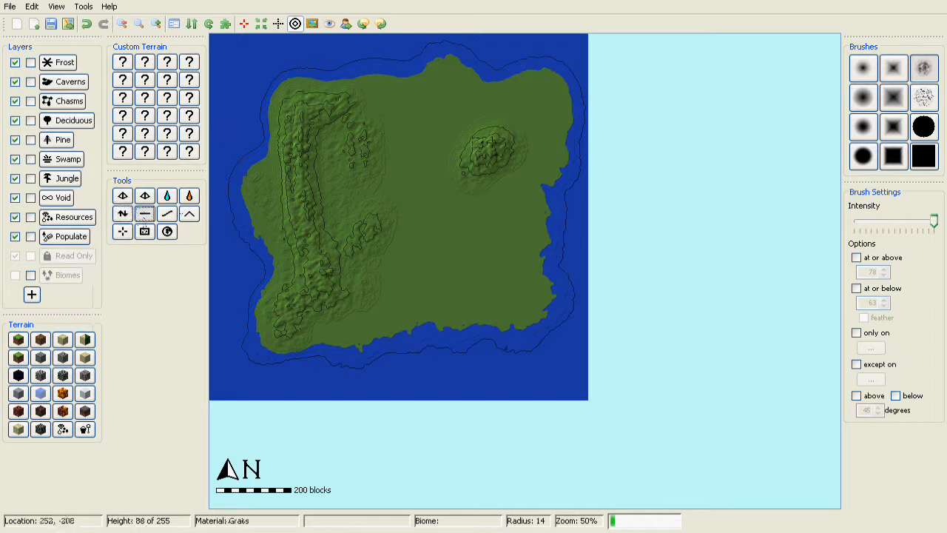
scroll(549, 177, up, 3)
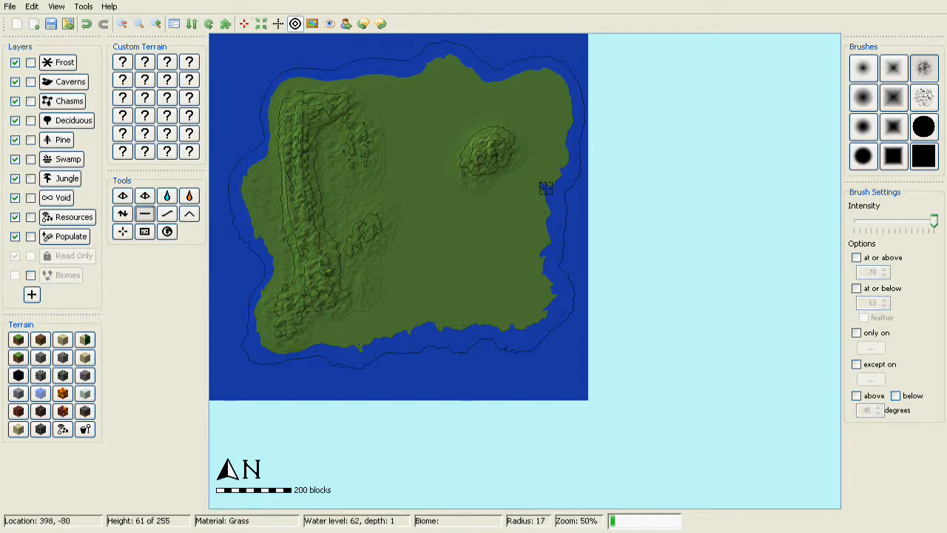
drag(544, 188, 530, 183)
scroll(527, 184, down, 4)
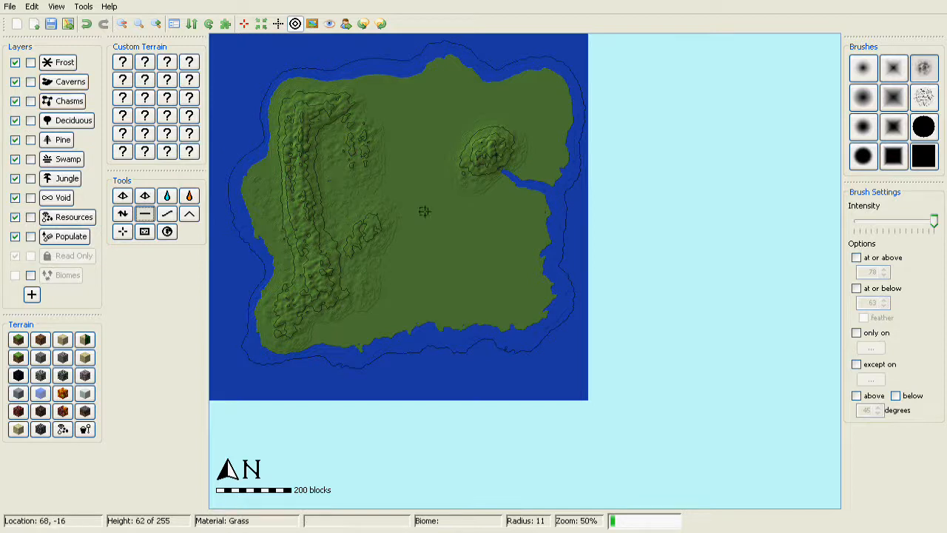
- Paint Frost at or above height 75 along the western mountain ridge with a brush radius of 55
scroll(418, 248, up, 2)
scroll(448, 244, up, 2)
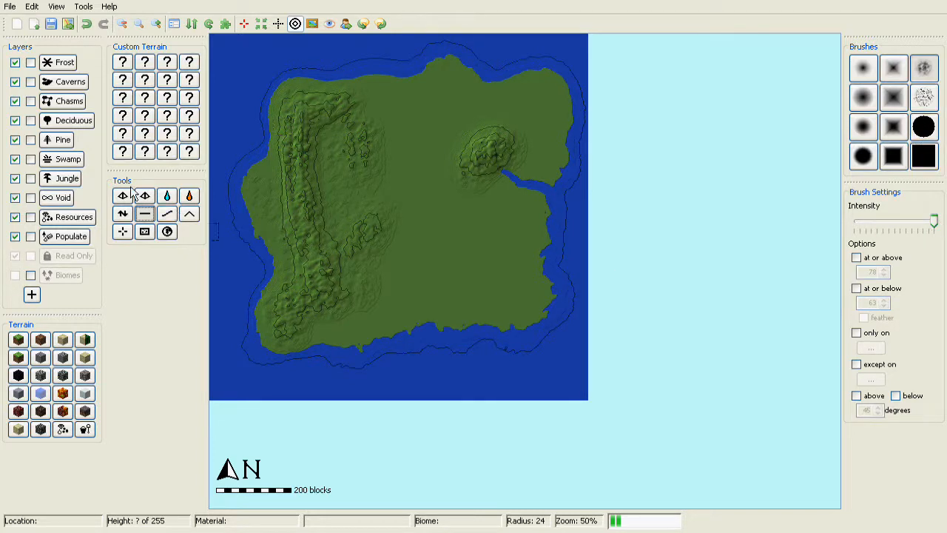
click(58, 63)
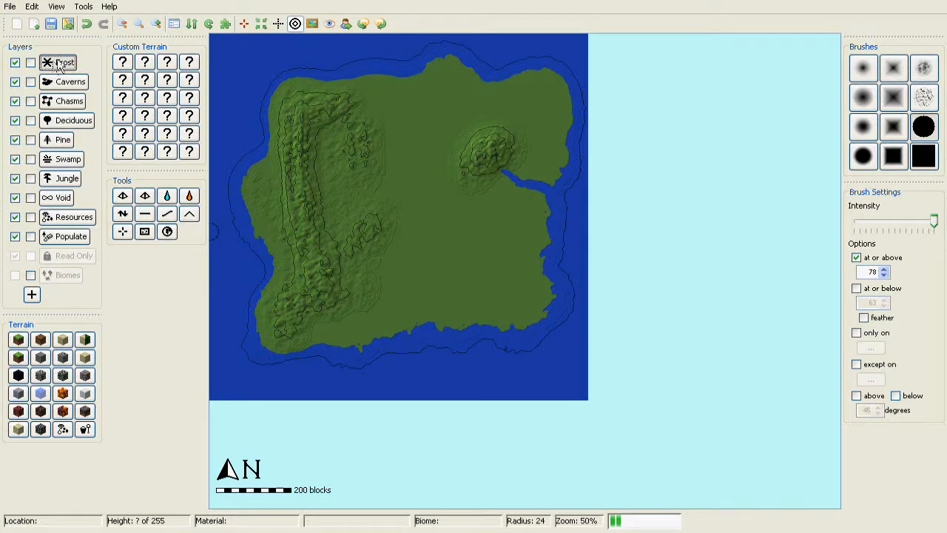
click(884, 275)
click(885, 275)
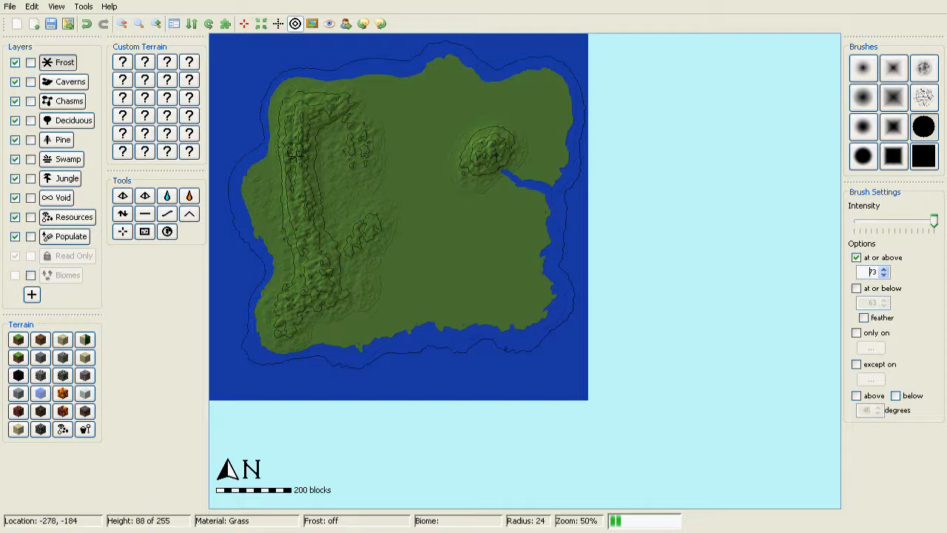
click(884, 269)
click(883, 269)
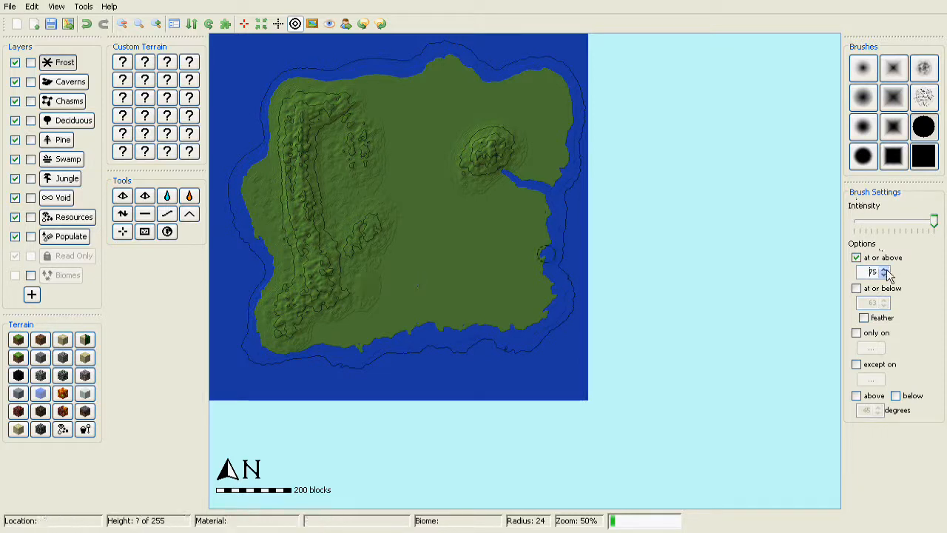
scroll(284, 157, up, 8)
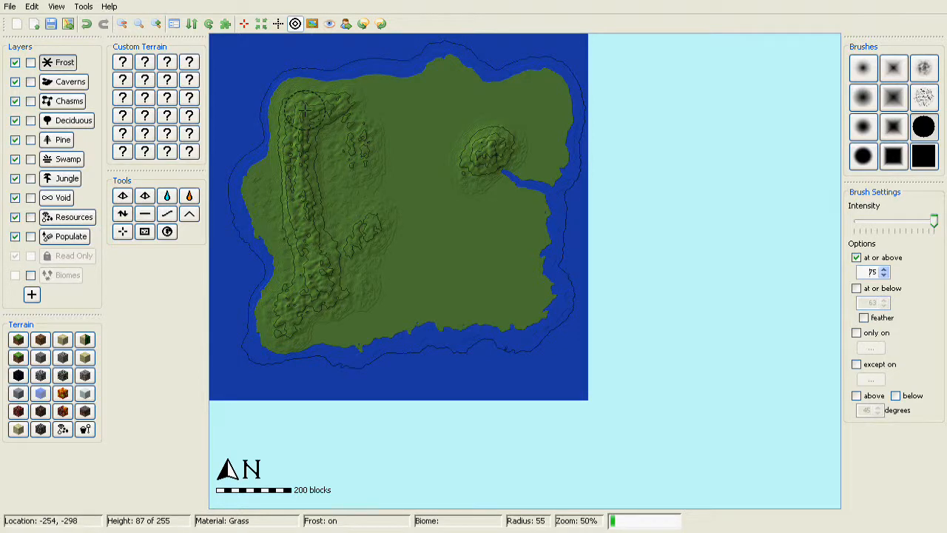
drag(304, 109, 314, 254)
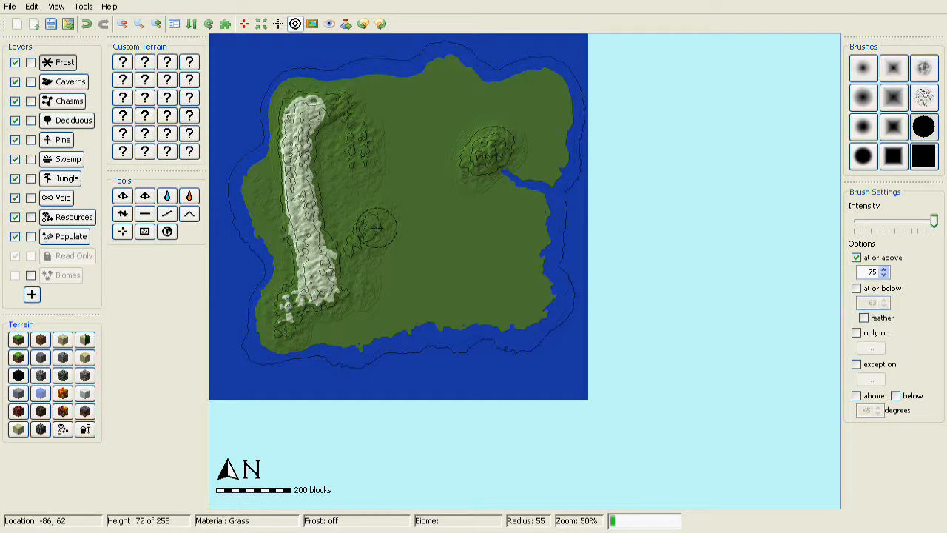
- Paint Frost on the northeastern hill and on the eastward extension at the northern end of the western ridge
click(481, 158)
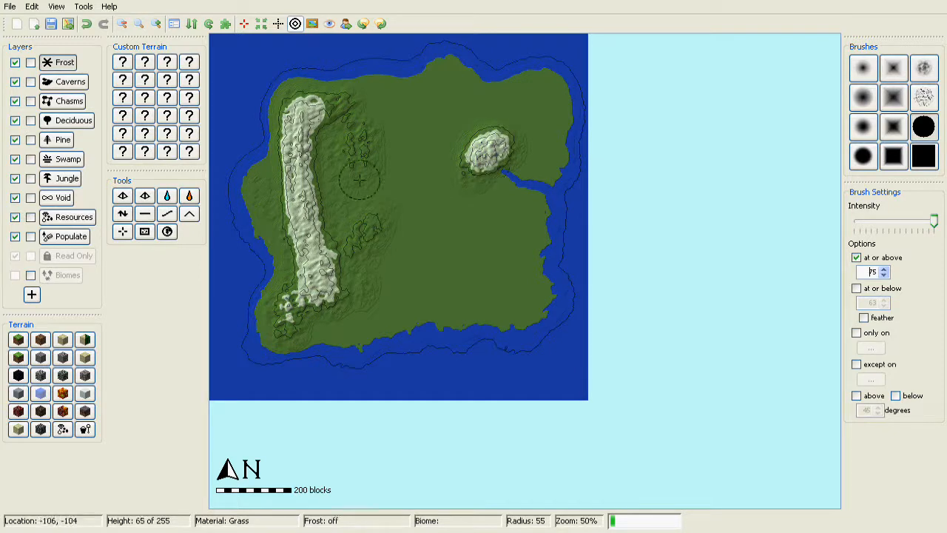
drag(329, 106, 310, 89)
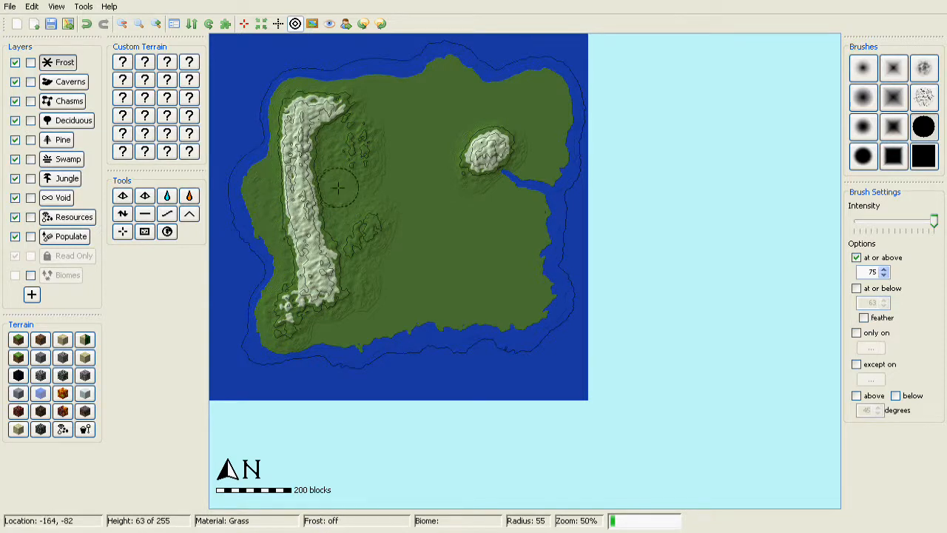
- Paint Pine between heights 71 and 78 around the western ridge, the foothills and the northeastern hill
click(59, 139)
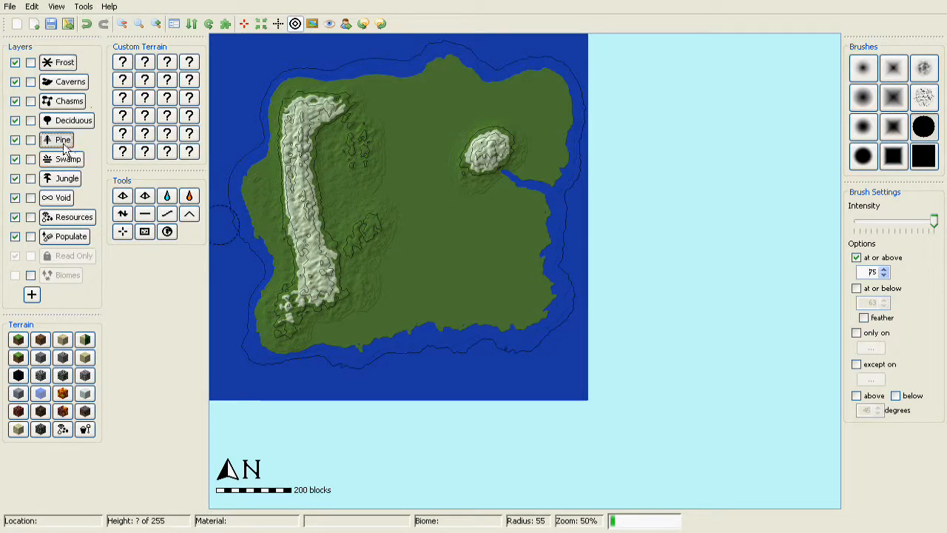
click(873, 289)
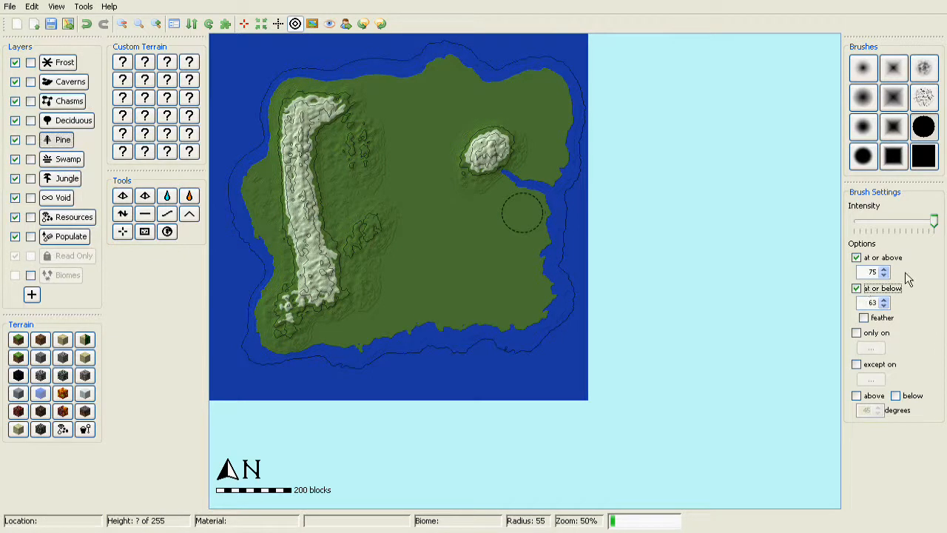
click(884, 275)
click(885, 275)
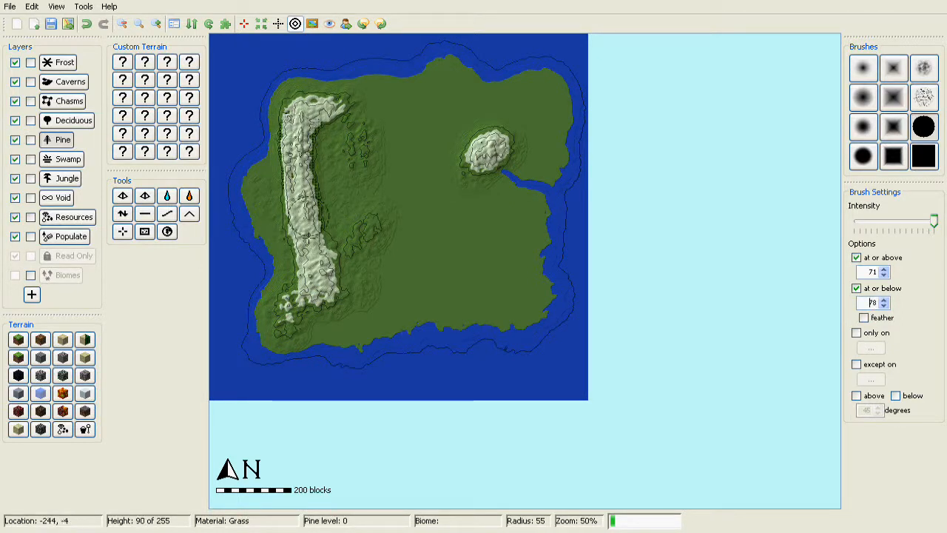
mouse_move(299, 212)
mouse_down()
mouse_move(276, 313)
mouse_move(267, 310)
mouse_move(278, 322)
mouse_move(318, 282)
mouse_move(321, 232)
mouse_up()
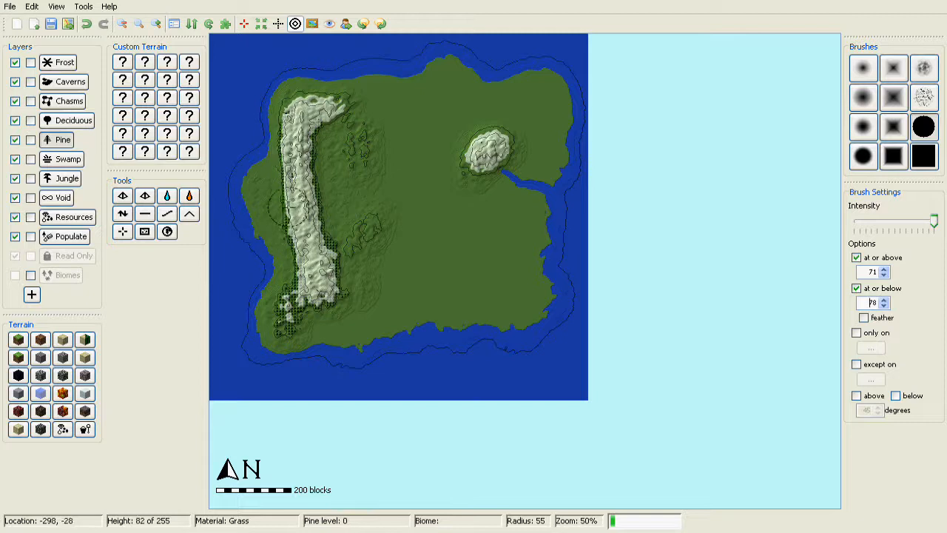
drag(276, 201, 312, 92)
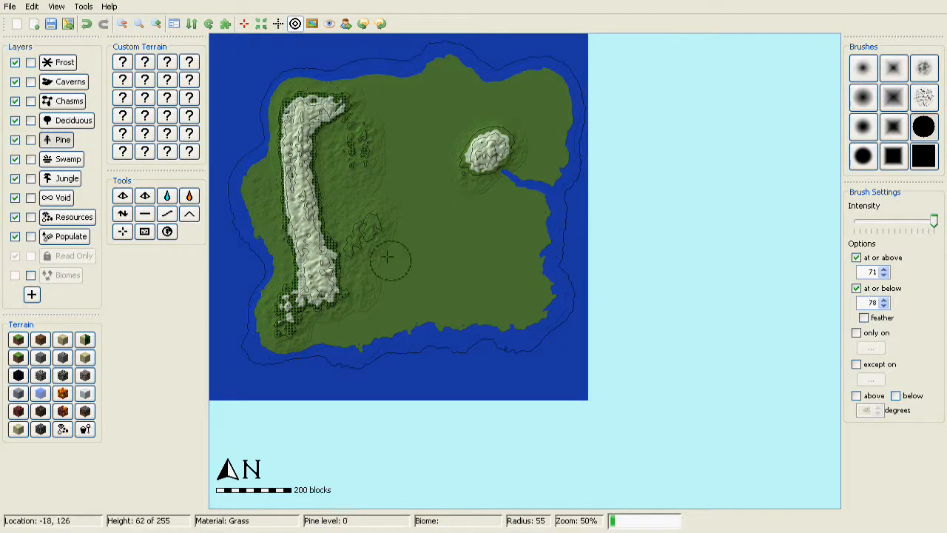
mouse_move(372, 243)
mouse_down()
mouse_move(361, 231)
mouse_move(375, 217)
mouse_up()
mouse_move(474, 148)
mouse_down()
mouse_move(505, 143)
mouse_move(490, 152)
mouse_up()
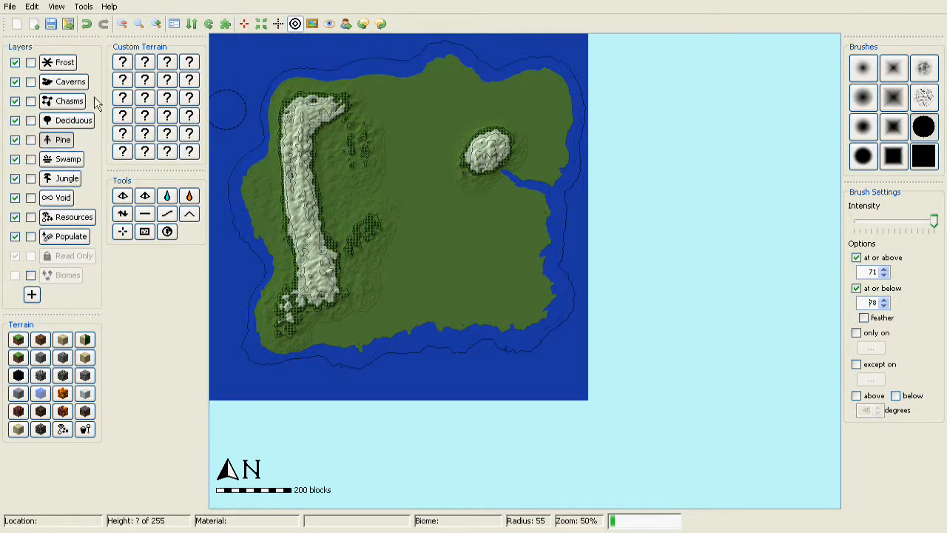
- Add gentle unevenness to the southern and eastern plain with the Flatten tool, enlarging the brush radius to 67
click(144, 214)
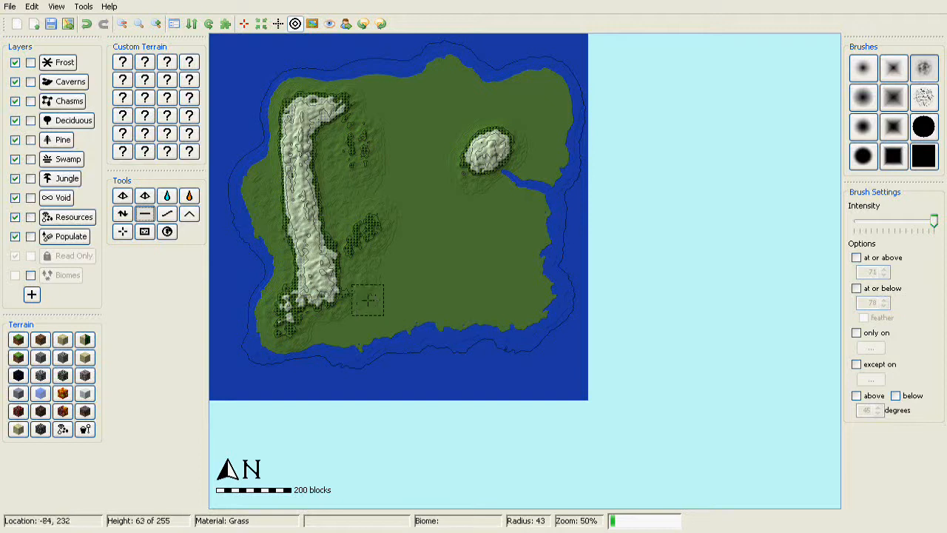
scroll(359, 320, up, 3)
scroll(360, 321, up, 2)
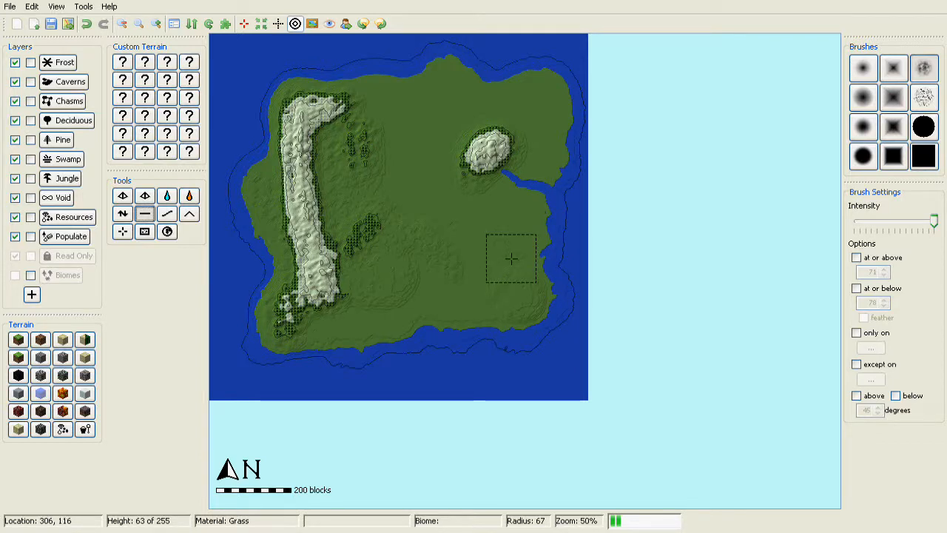
drag(538, 255, 486, 219)
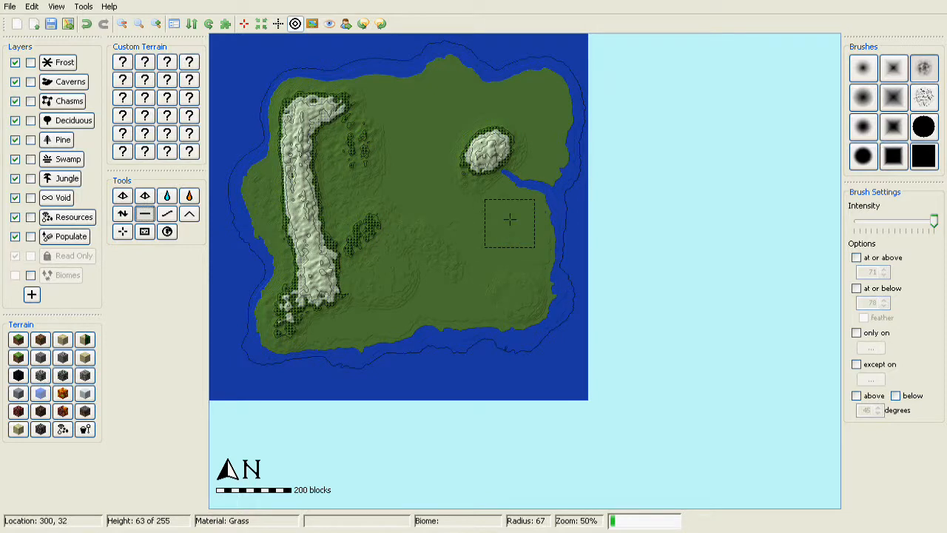
- Lower the default contour line separation in the preferences and apply the settings
click(62, 6)
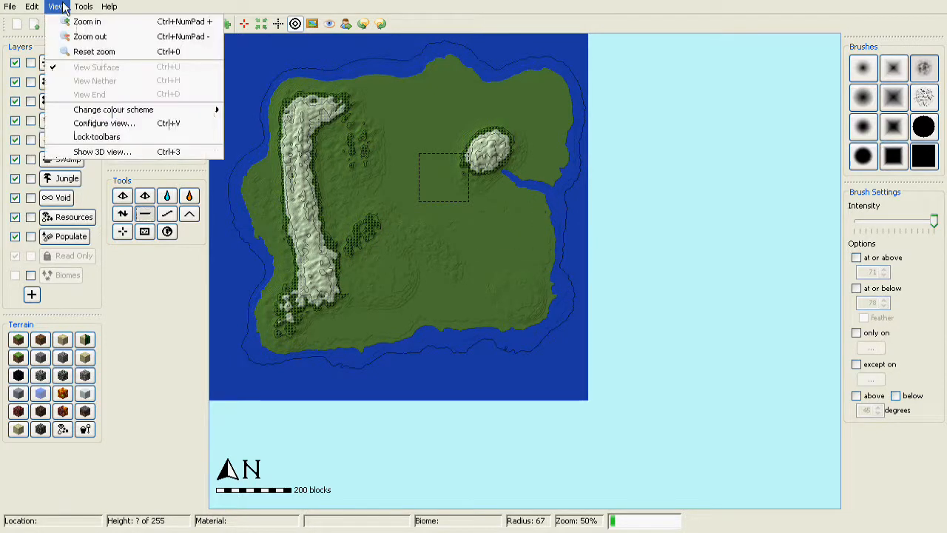
mouse_move(83, 6)
mouse_move(31, 8)
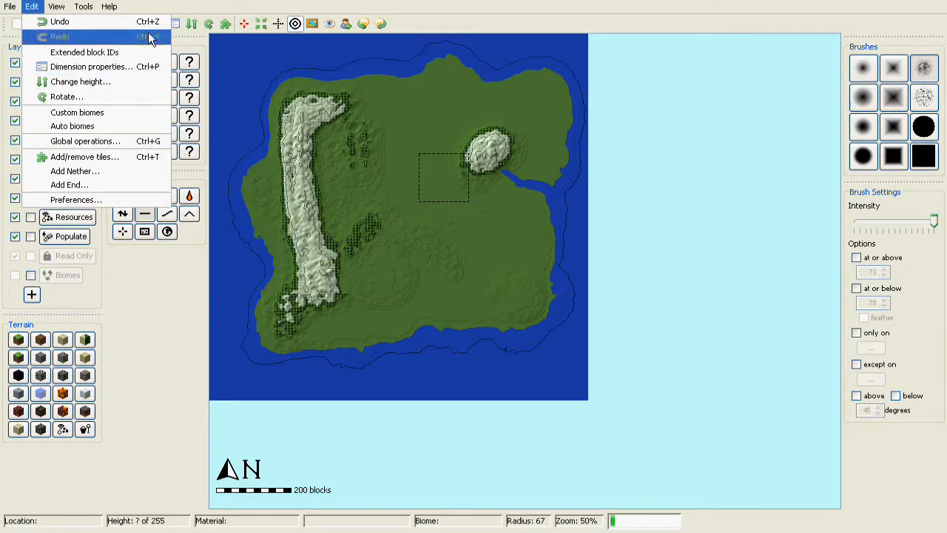
click(68, 199)
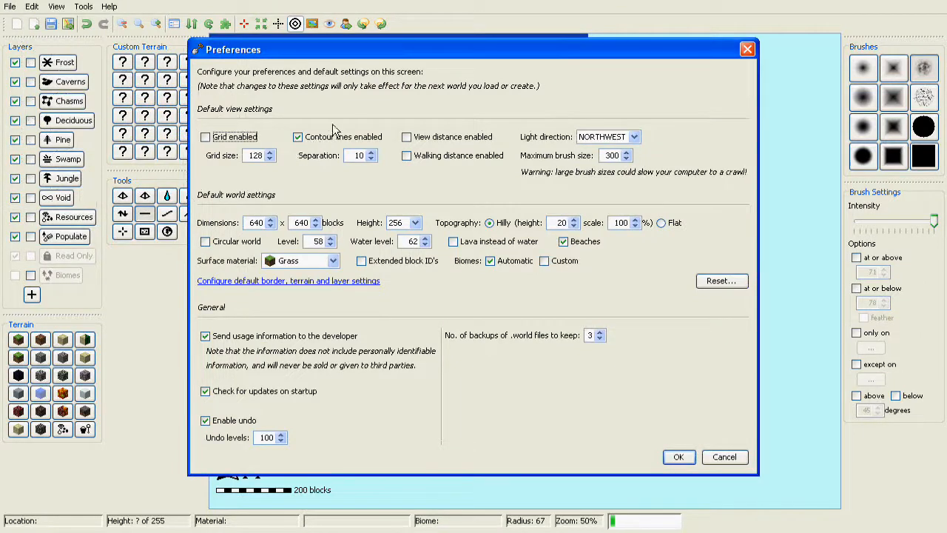
click(372, 158)
click(679, 457)
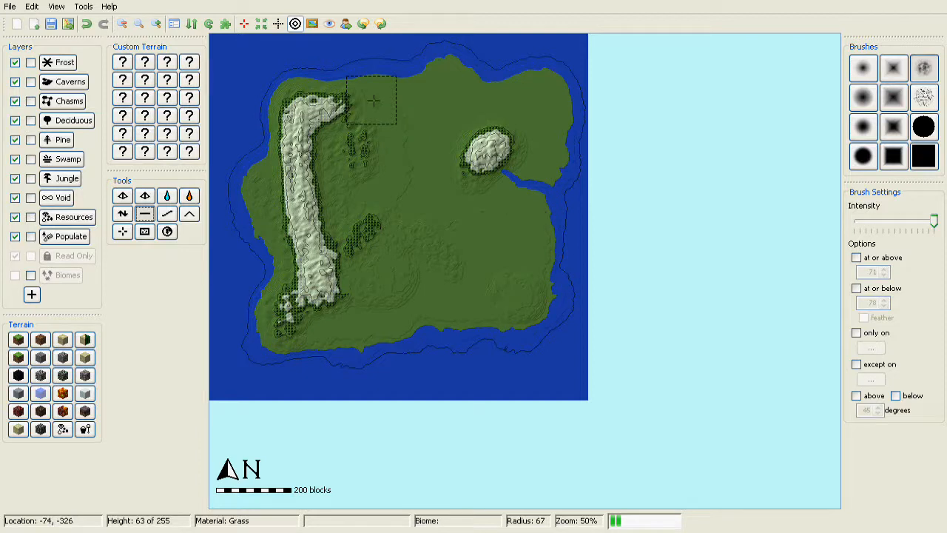
- Add gentle unevenness to the northern and central plain with the Flatten tool, varying the brush radius between about 54 and 117
scroll(408, 113, up, 5)
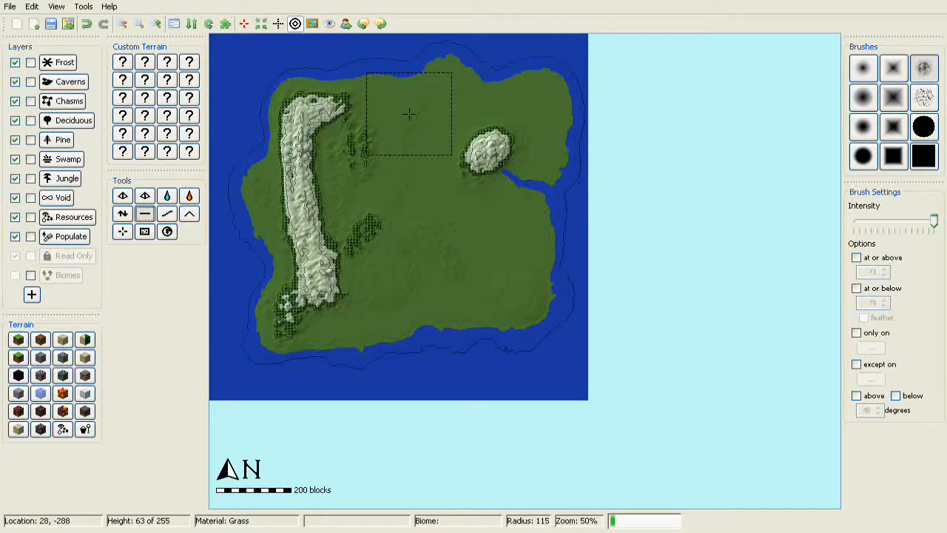
scroll(409, 114, up, 5)
scroll(410, 115, down, 4)
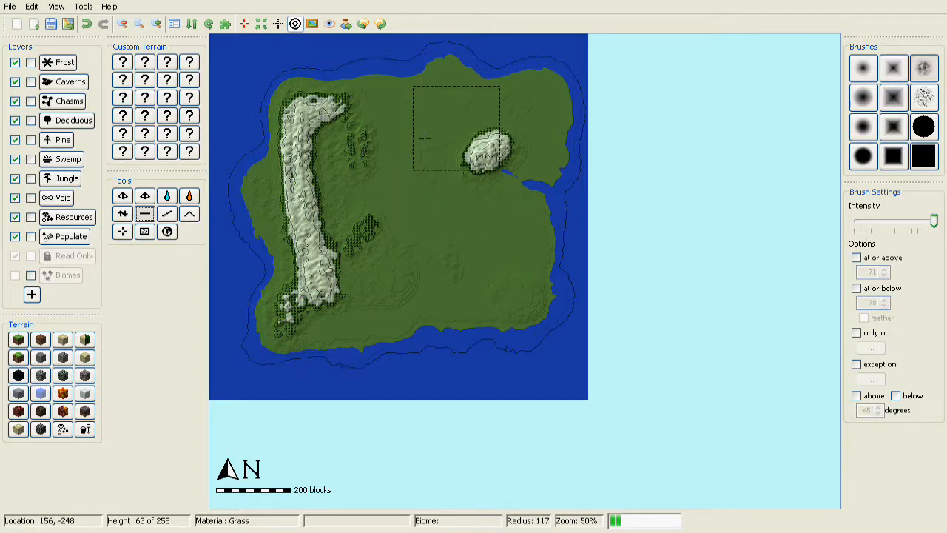
scroll(401, 172, down, 4)
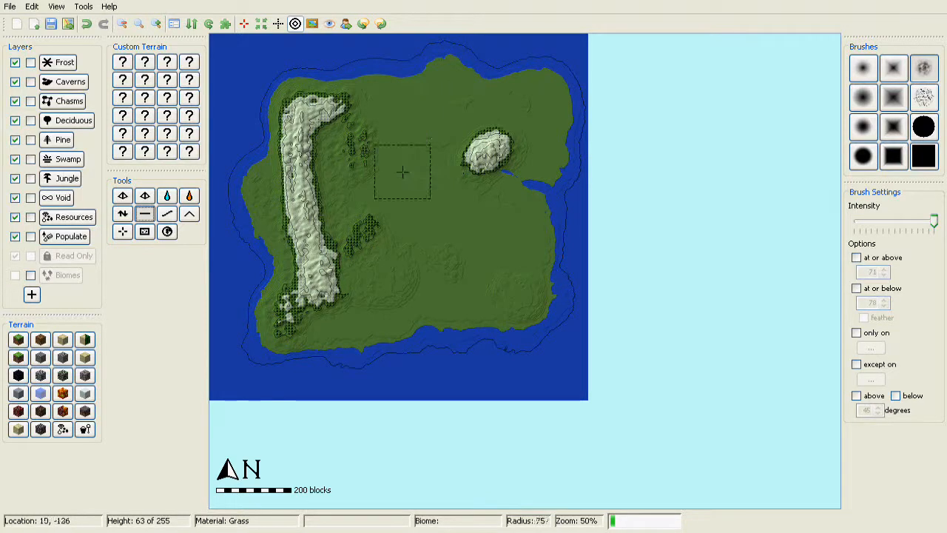
scroll(402, 169, down, 3)
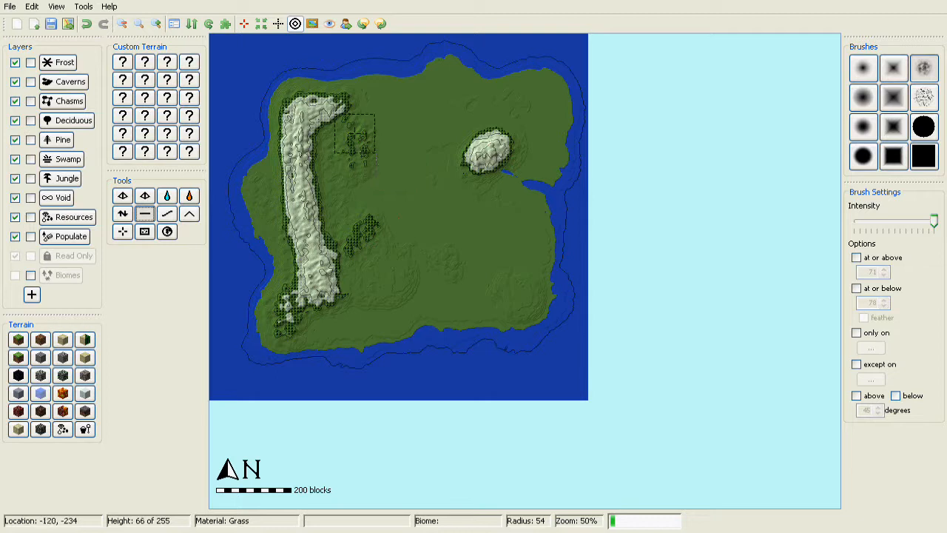
scroll(366, 128, down, 2)
scroll(366, 140, up, 3)
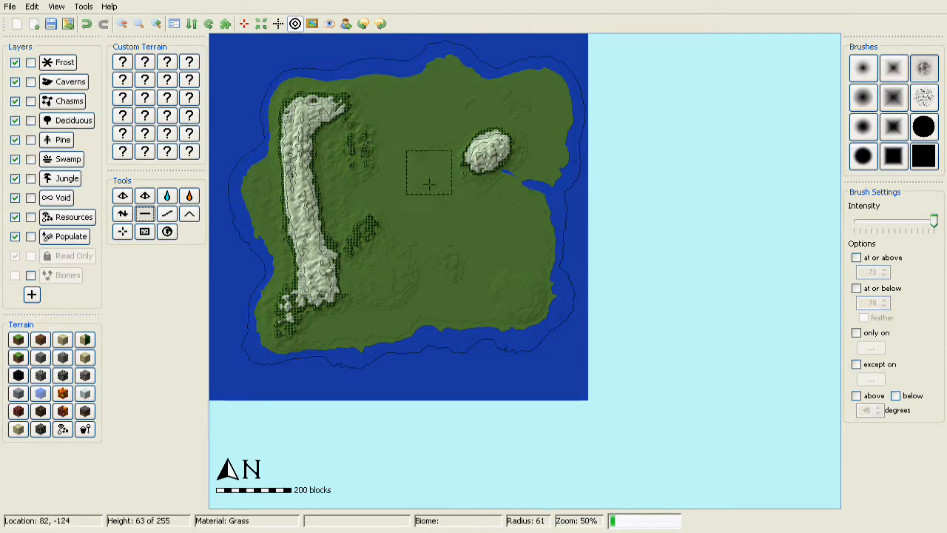
- Switch to the Caverns layer, set the brush radius to 38 and disable both height limits
click(65, 82)
scroll(374, 133, up, 9)
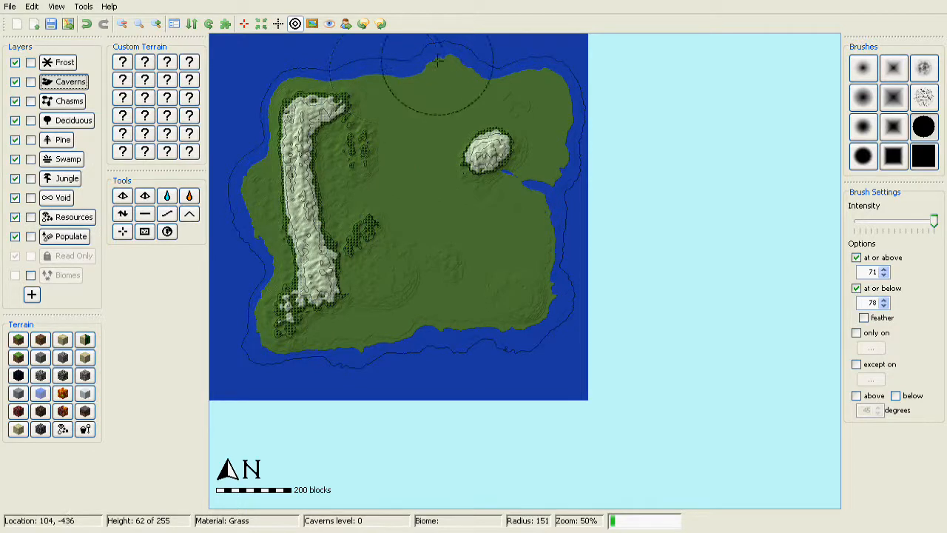
scroll(415, 111, up, 3)
scroll(415, 144, down, 17)
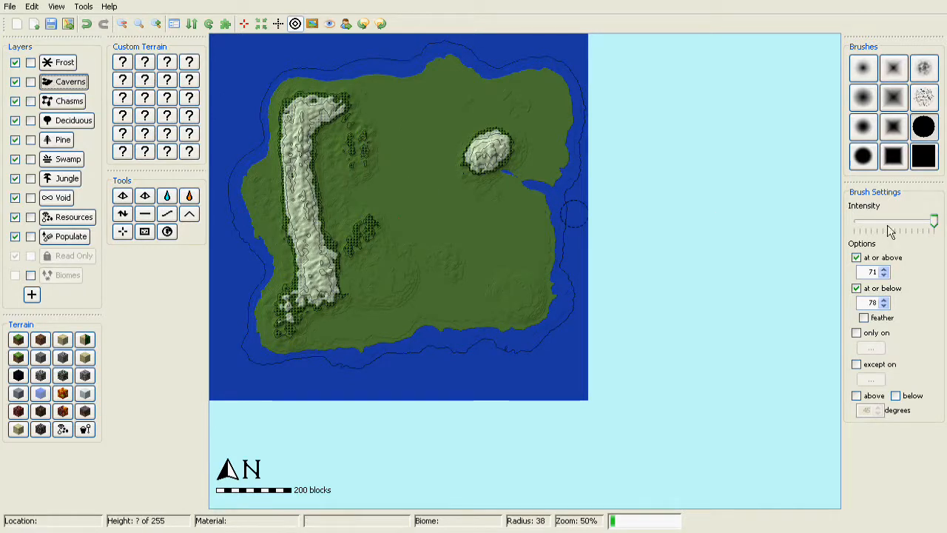
click(857, 257)
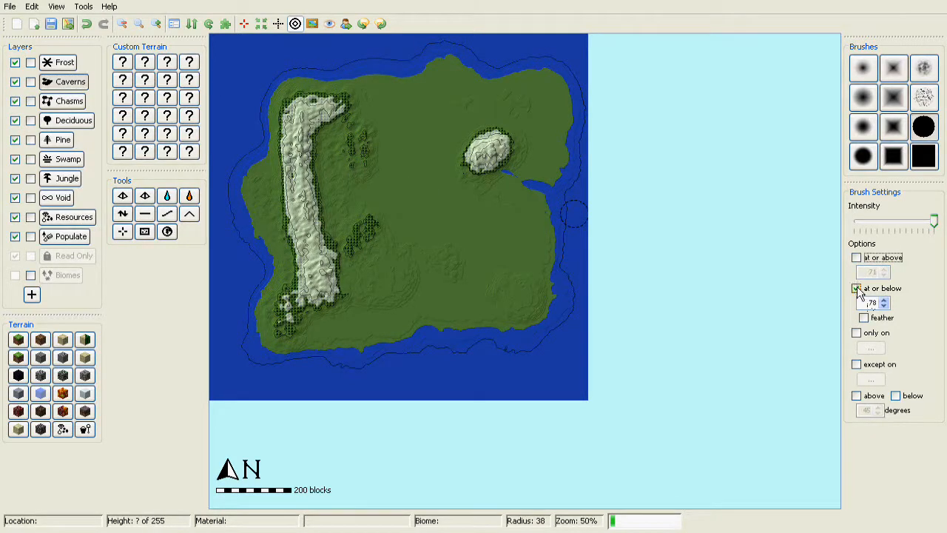
click(856, 288)
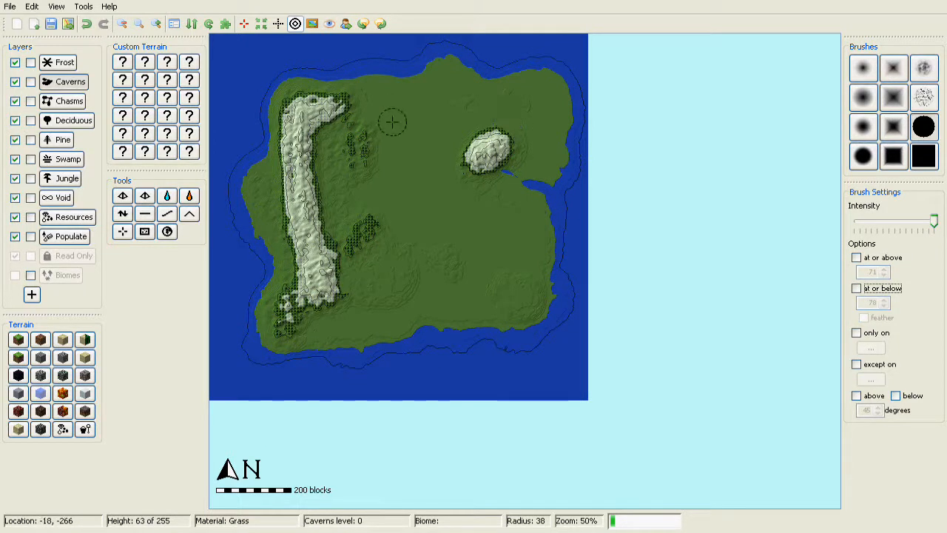
mouse_move(392, 121)
mouse_down()
mouse_move(418, 134)
mouse_move(426, 123)
mouse_up()
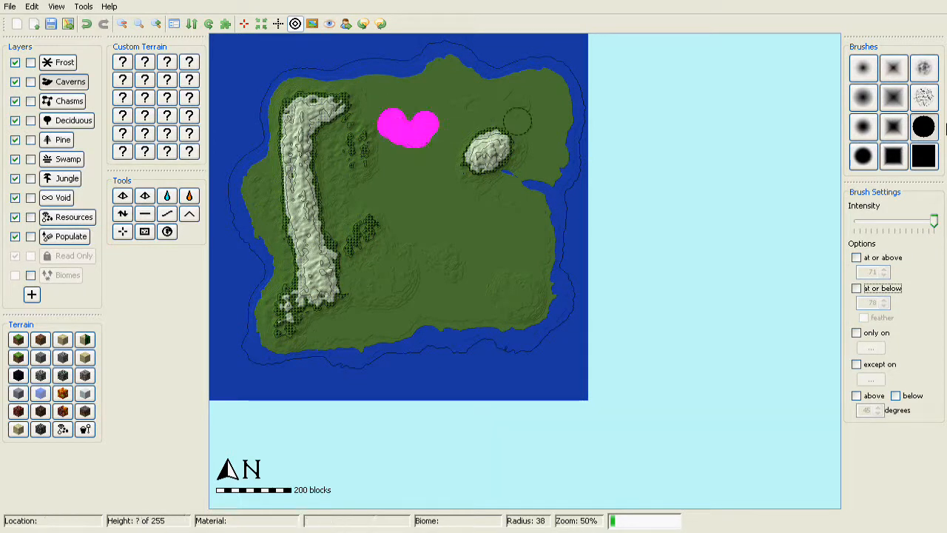
drag(932, 222, 906, 223)
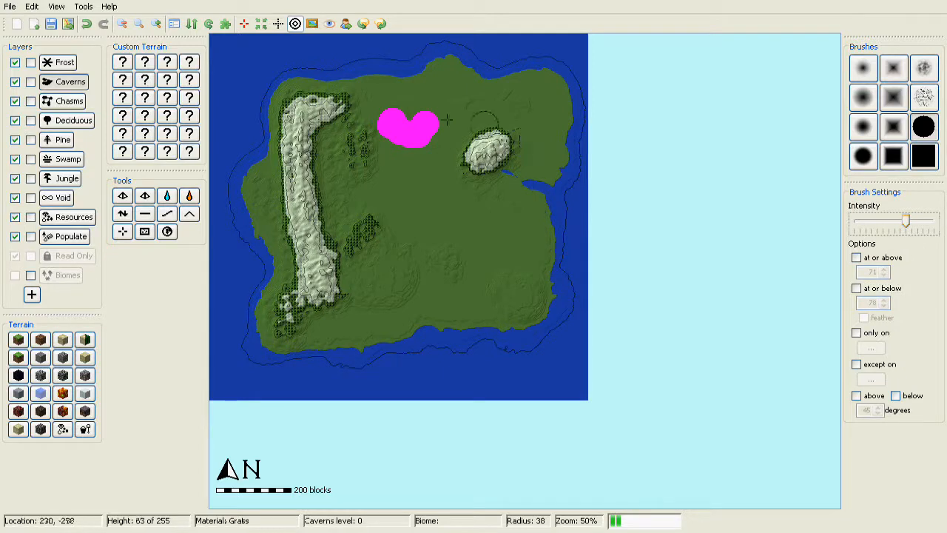
mouse_move(415, 121)
right_down()
mouse_move(382, 116)
mouse_move(418, 132)
mouse_move(435, 123)
right_up()
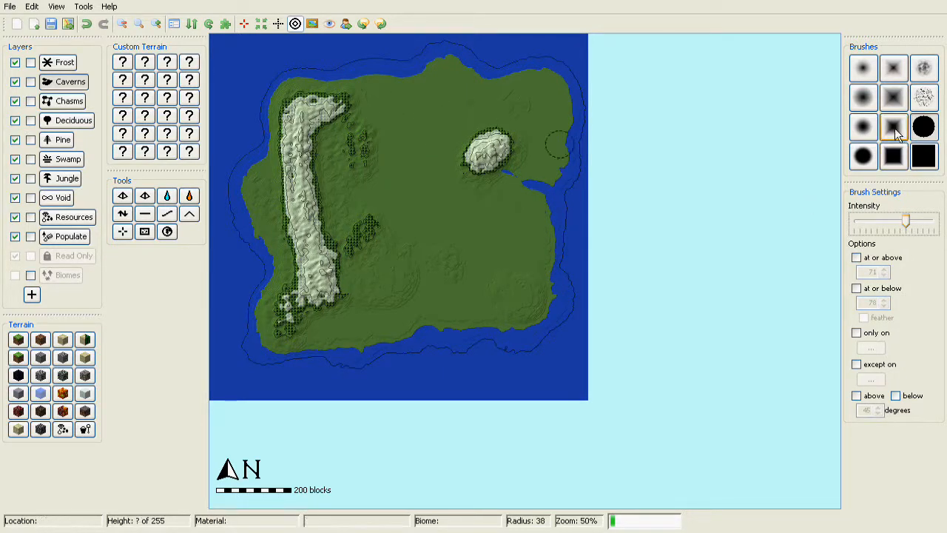
- Paint a Caverns patch west of the northeastern hill with a soft round brush of radius 53, finishing at full intensity
click(863, 127)
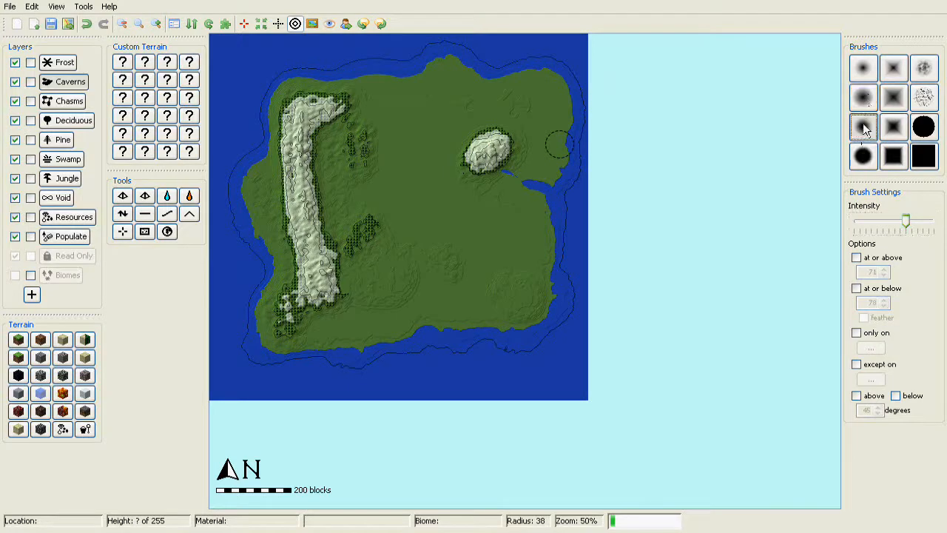
drag(452, 131, 426, 149)
scroll(435, 141, down, 4)
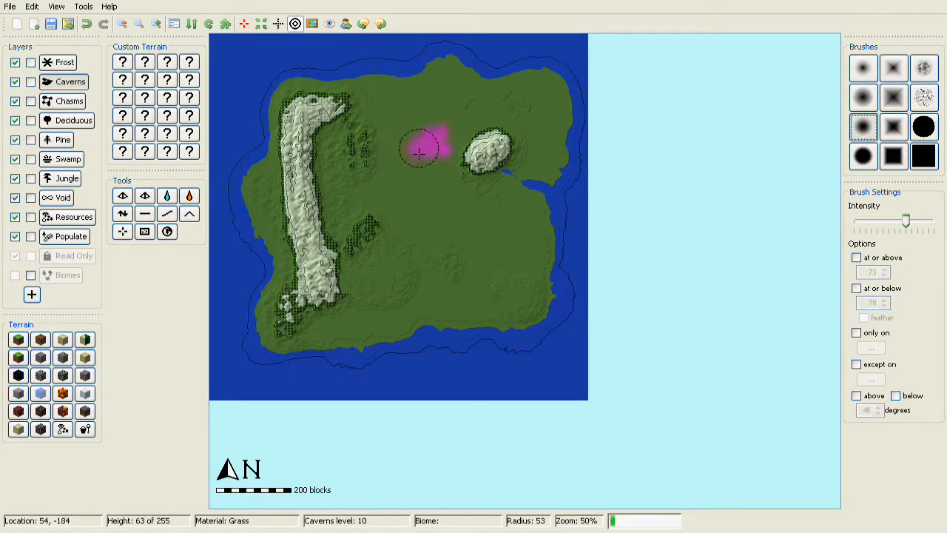
drag(906, 222, 935, 222)
mouse_move(422, 116)
mouse_down()
mouse_move(429, 148)
mouse_move(436, 133)
mouse_up()
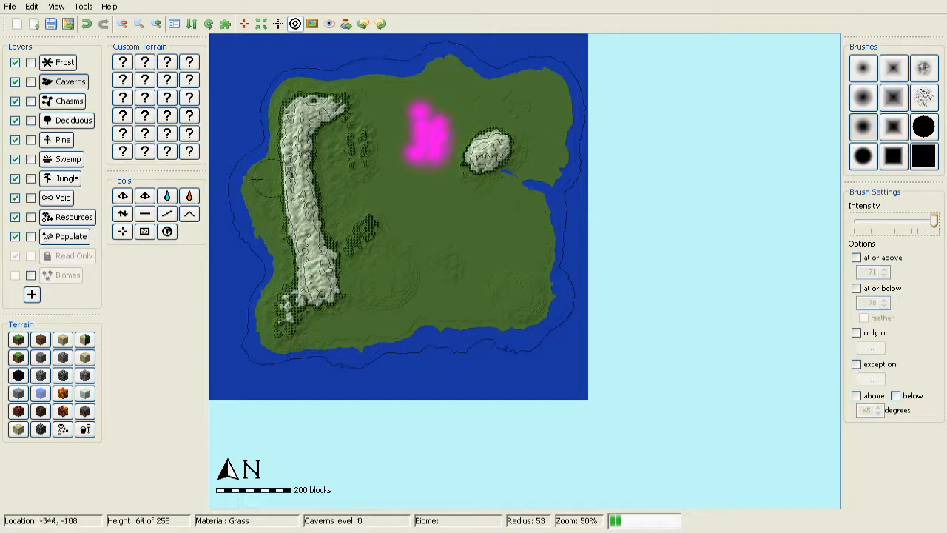
- Paint a Chasms band from the western sea across the ridge to its eastern foothills with a brush radius of 40
click(59, 102)
scroll(395, 283, down, 6)
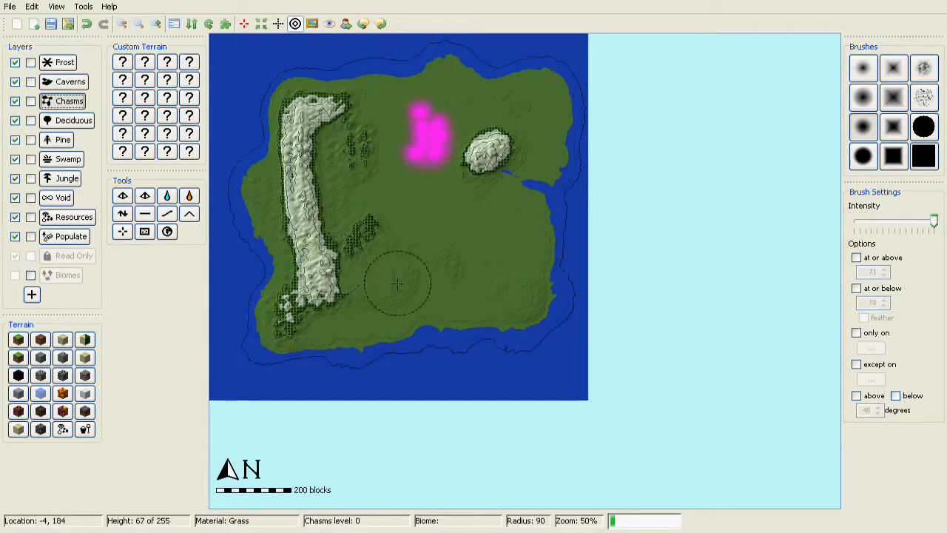
scroll(404, 291, up, 7)
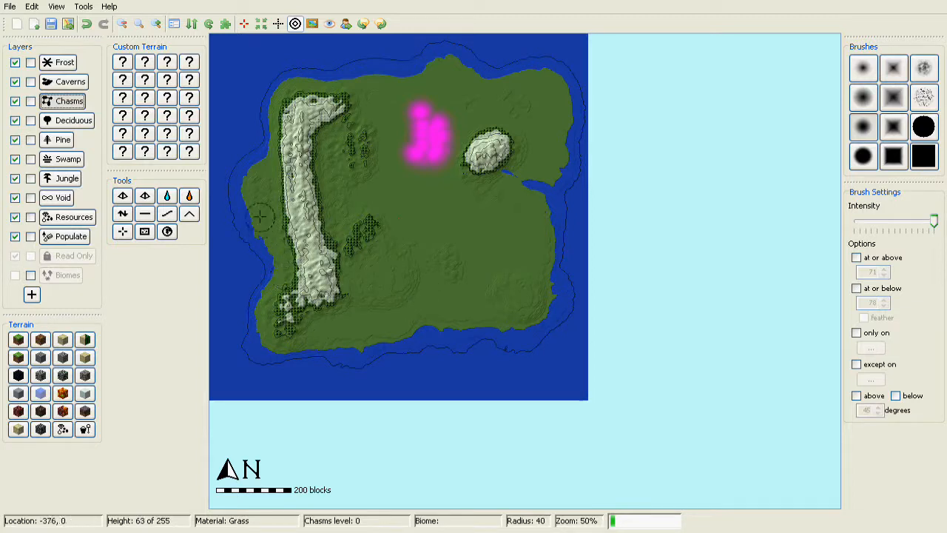
mouse_move(257, 185)
mouse_down()
mouse_move(300, 196)
mouse_move(240, 180)
mouse_move(214, 157)
mouse_up()
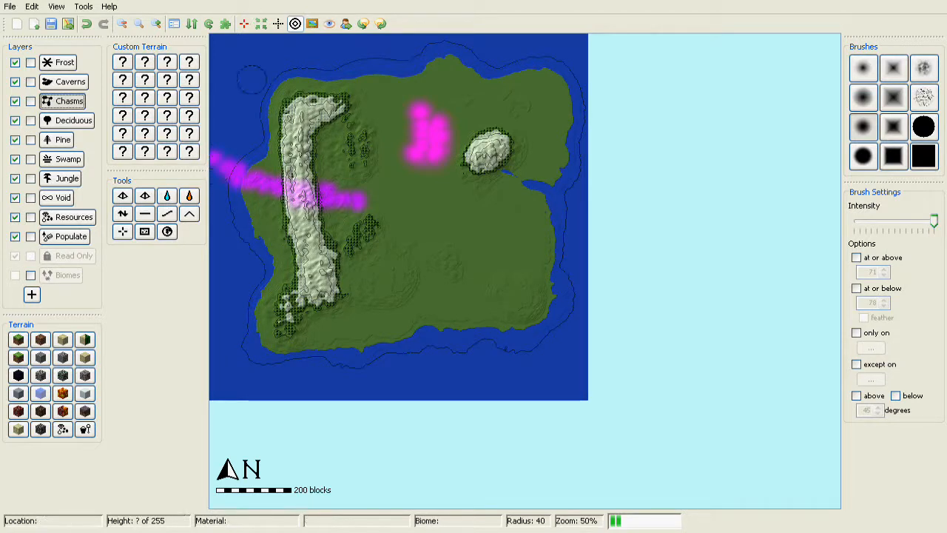
- Paint Deciduous forest on terrain at or below height 71 along the southwestern and western coast with a brush radius of 106
click(75, 122)
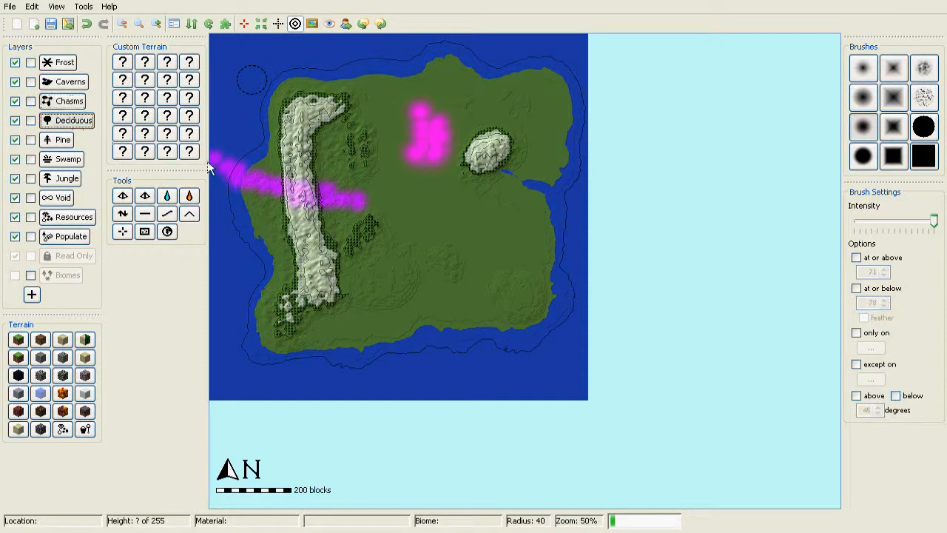
scroll(476, 241, up, 6)
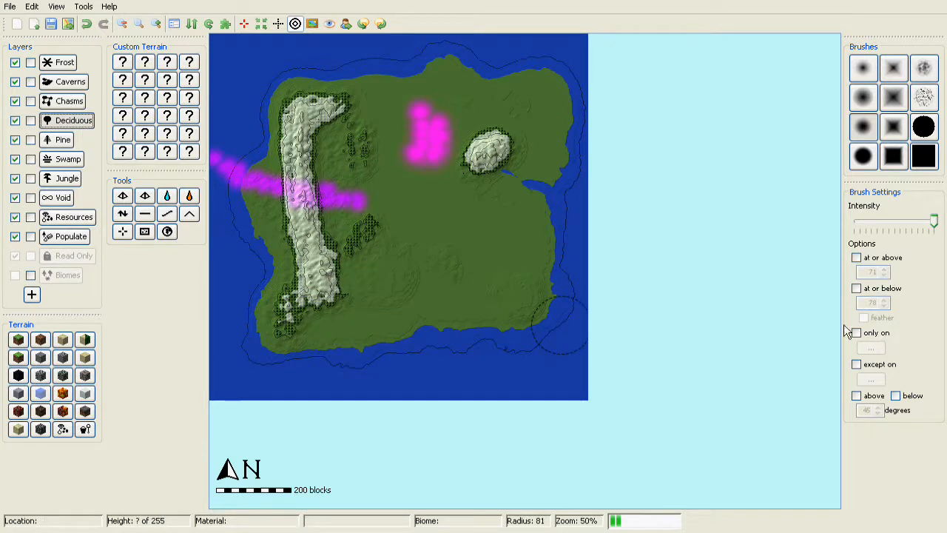
click(863, 293)
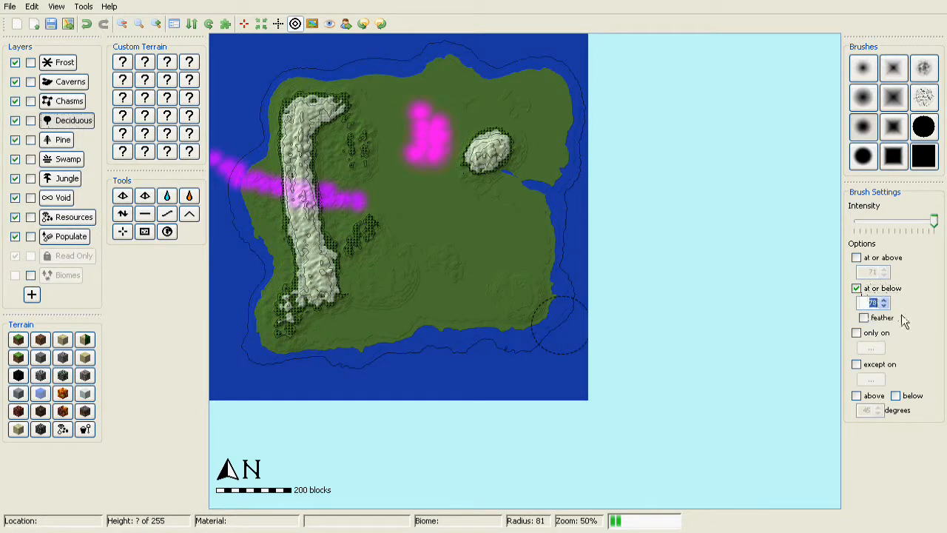
text(71)
key(Return)
scroll(375, 299, down, 3)
drag(361, 320, 271, 304)
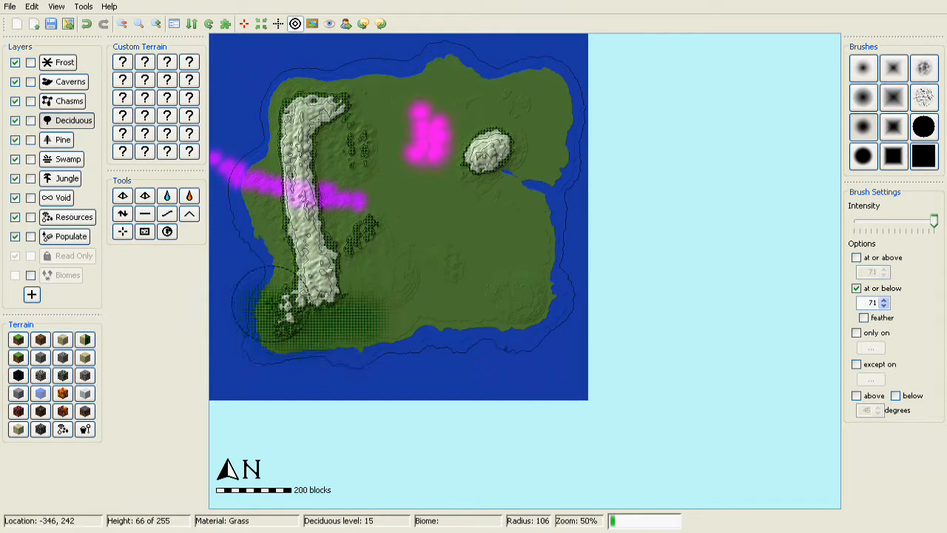
mouse_move(267, 296)
mouse_down()
mouse_move(269, 219)
mouse_move(246, 187)
mouse_move(263, 194)
mouse_move(270, 160)
mouse_up()
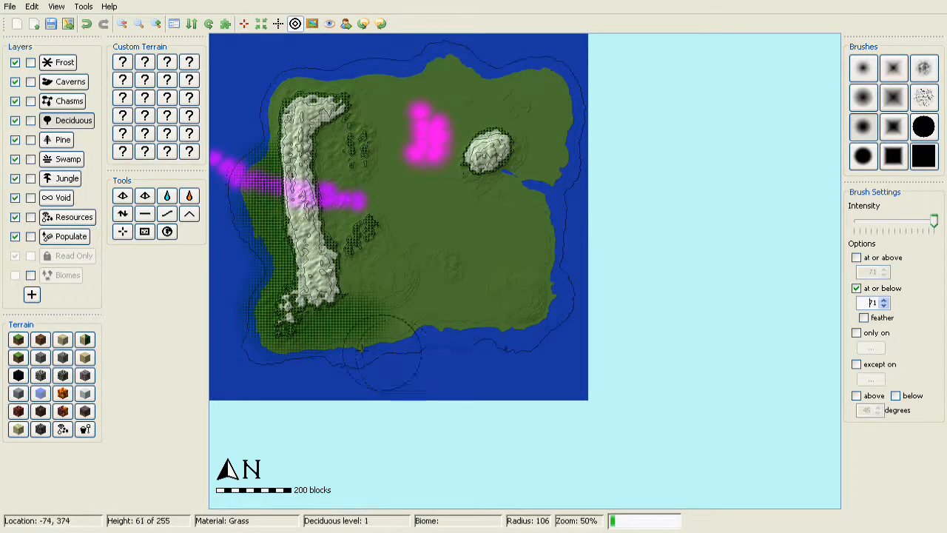
drag(361, 348, 358, 345)
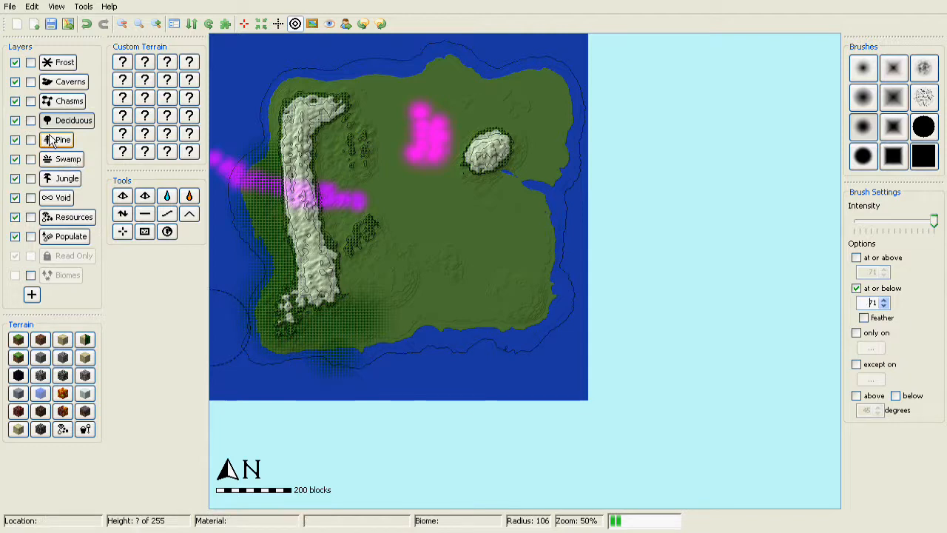
- Open a continuous water channel from the northeastern hill to the eastern inlet with the Flatten tool and a brush radius of 24
click(63, 159)
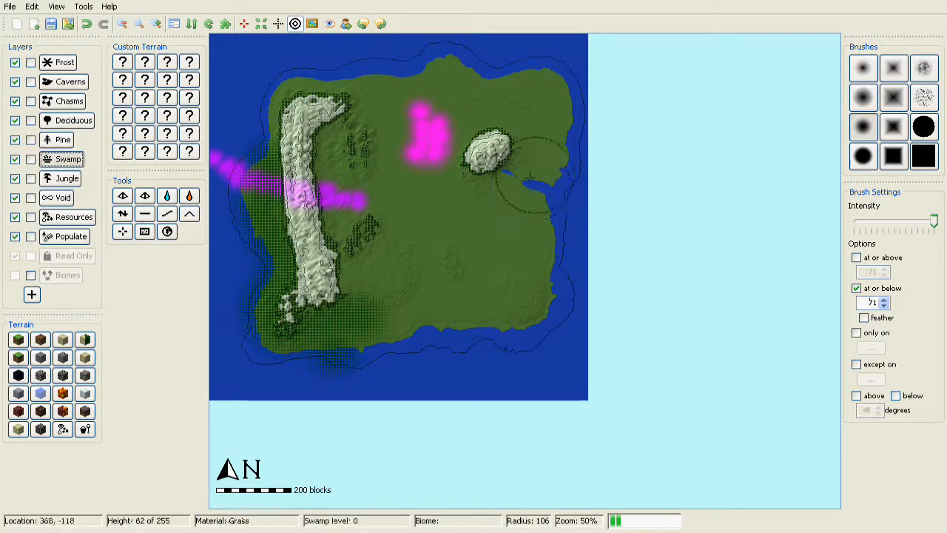
scroll(530, 178, down, 6)
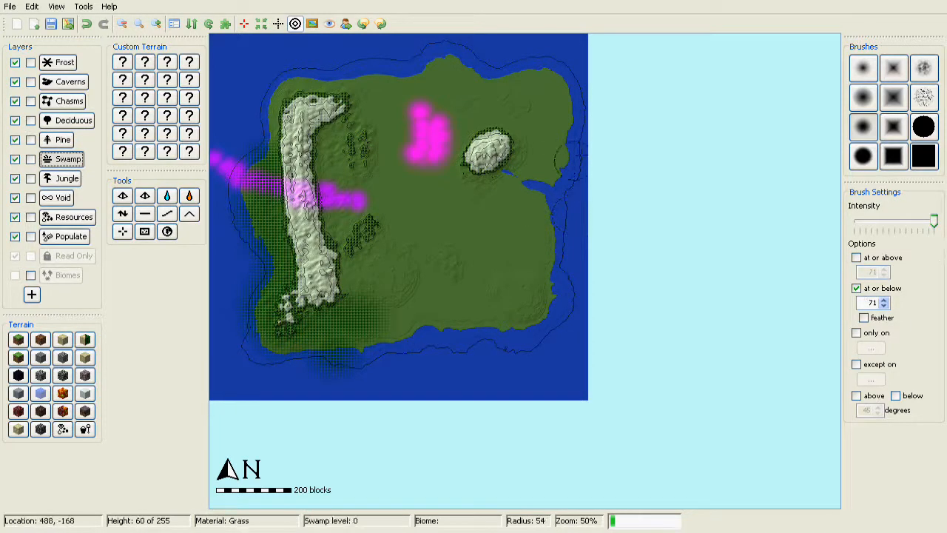
scroll(523, 180, down, 6)
scroll(523, 180, down, 1)
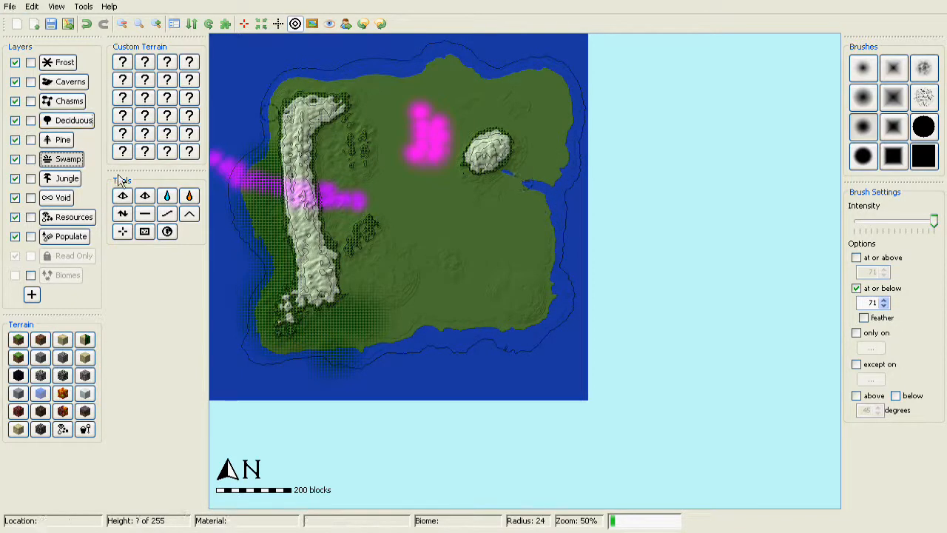
click(145, 214)
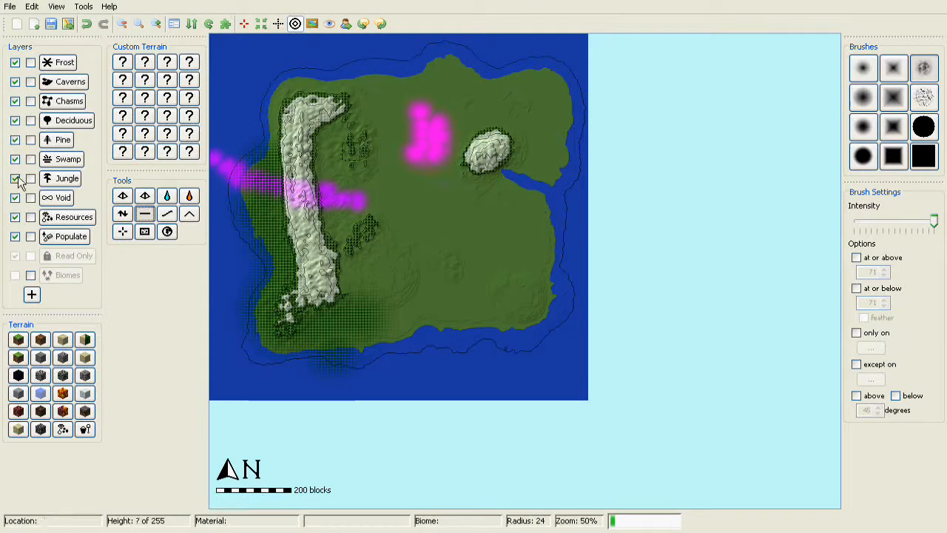
- Paint Swamp on terrain at or below height 62 around the eastern inlet, using brush radii between about 50 and 66
click(65, 159)
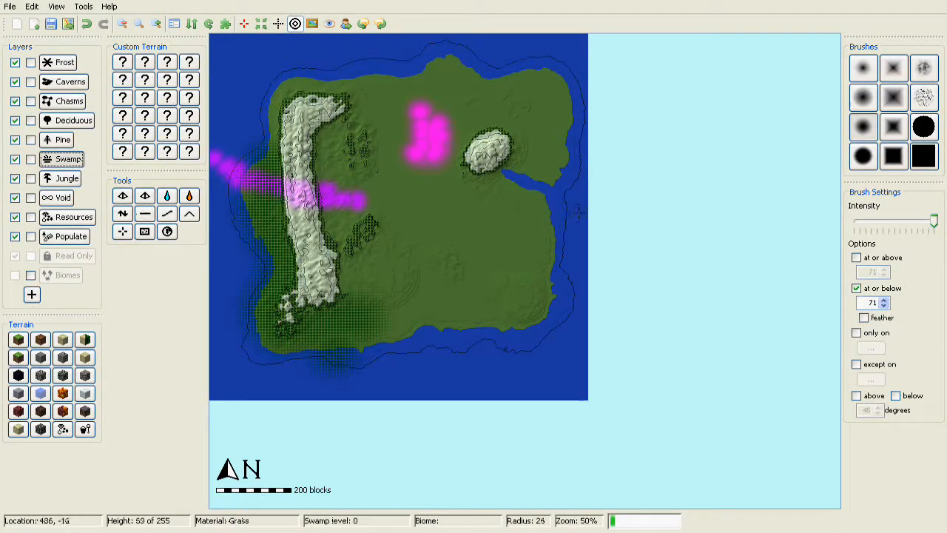
click(884, 305)
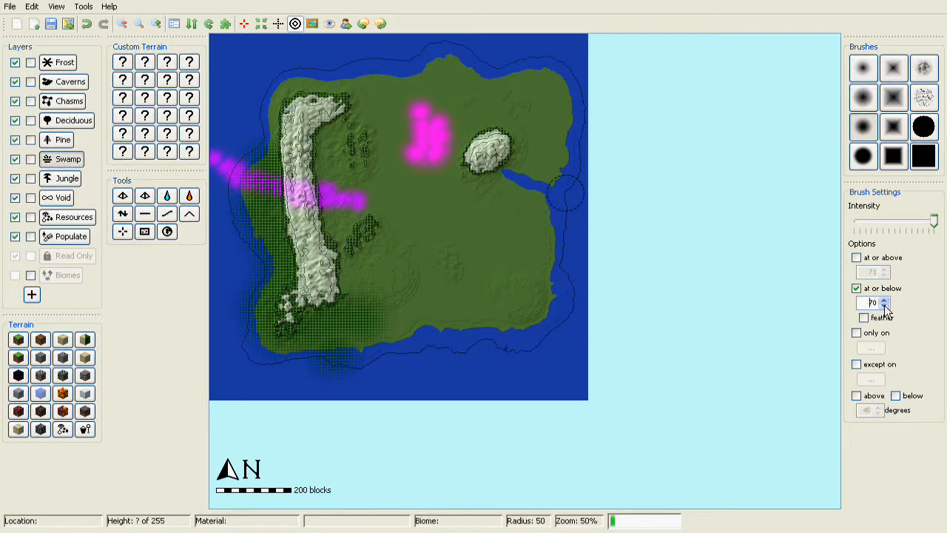
click(884, 305)
click(884, 305)
click(884, 306)
click(884, 305)
click(885, 306)
click(885, 305)
click(884, 306)
click(884, 306)
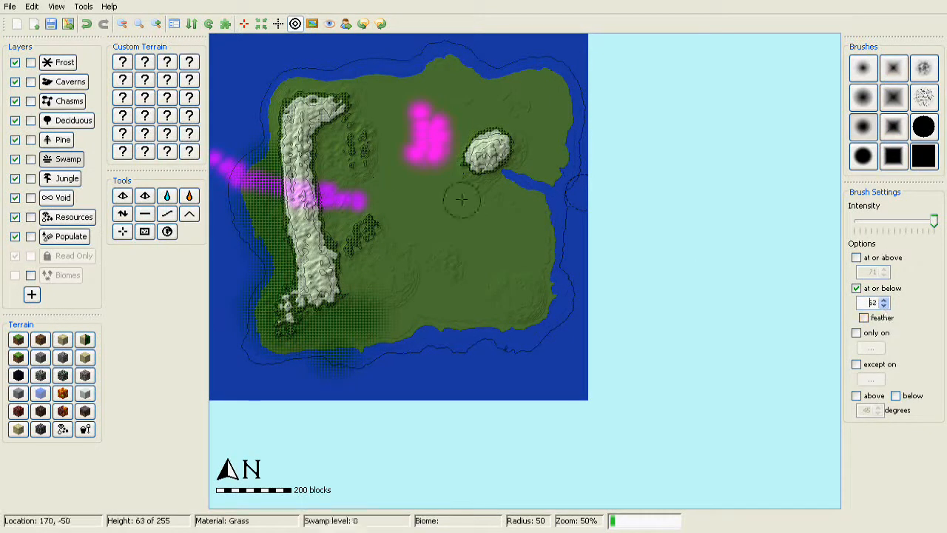
mouse_move(501, 182)
mouse_down()
mouse_move(537, 183)
mouse_move(538, 205)
mouse_move(549, 163)
mouse_up()
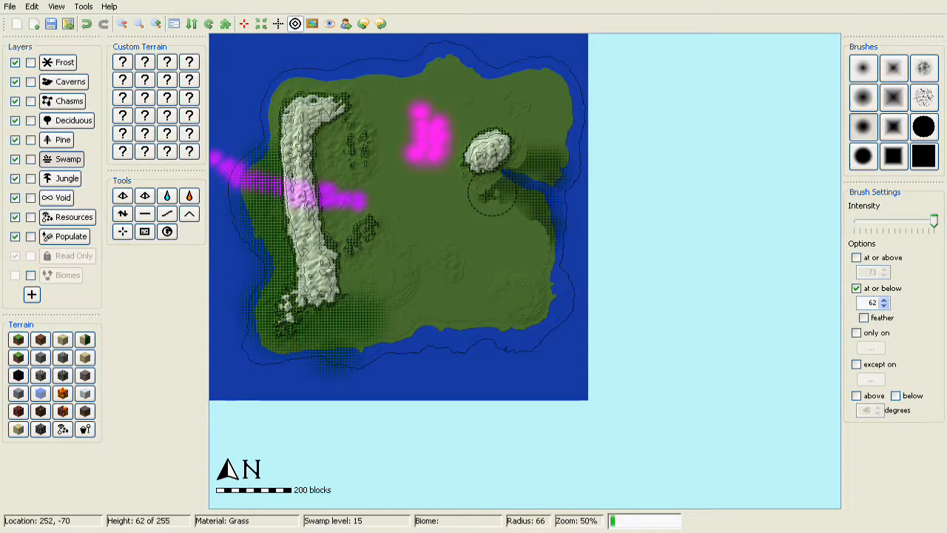
drag(485, 193, 488, 168)
- Paint a Jungle area across the central and southeastern plain with no height limit and a brush radius of about 83
click(65, 183)
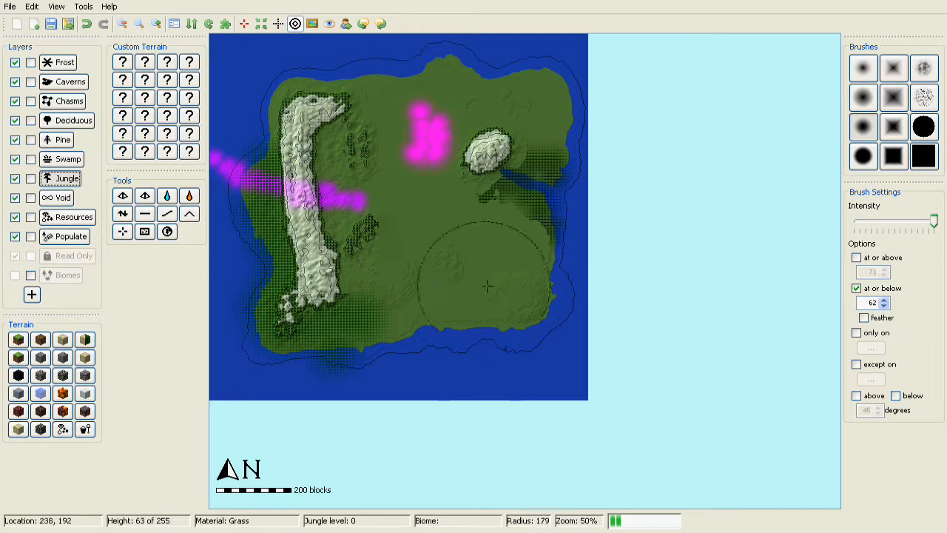
click(856, 290)
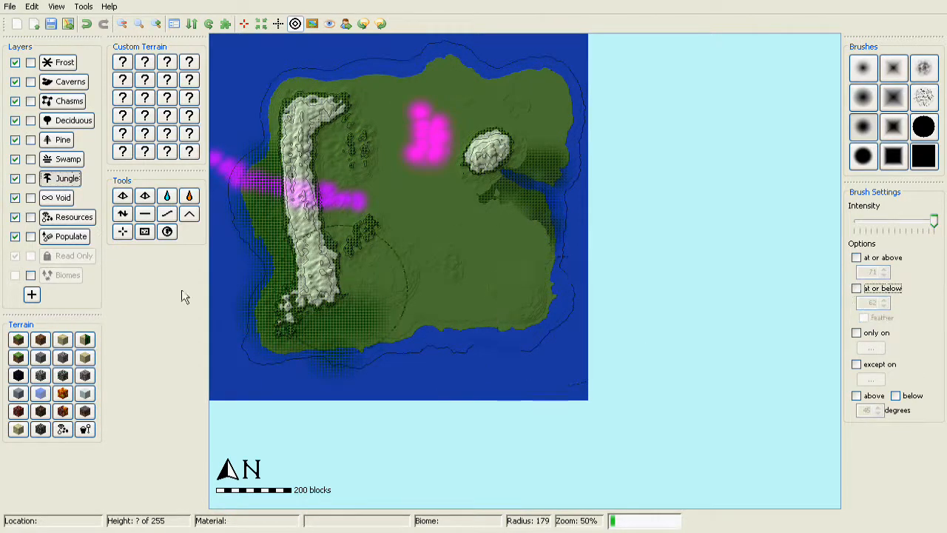
scroll(465, 290, down, 10)
mouse_move(464, 290)
mouse_down()
mouse_move(485, 241)
mouse_move(410, 219)
mouse_move(449, 215)
mouse_move(437, 308)
mouse_move(455, 318)
mouse_up()
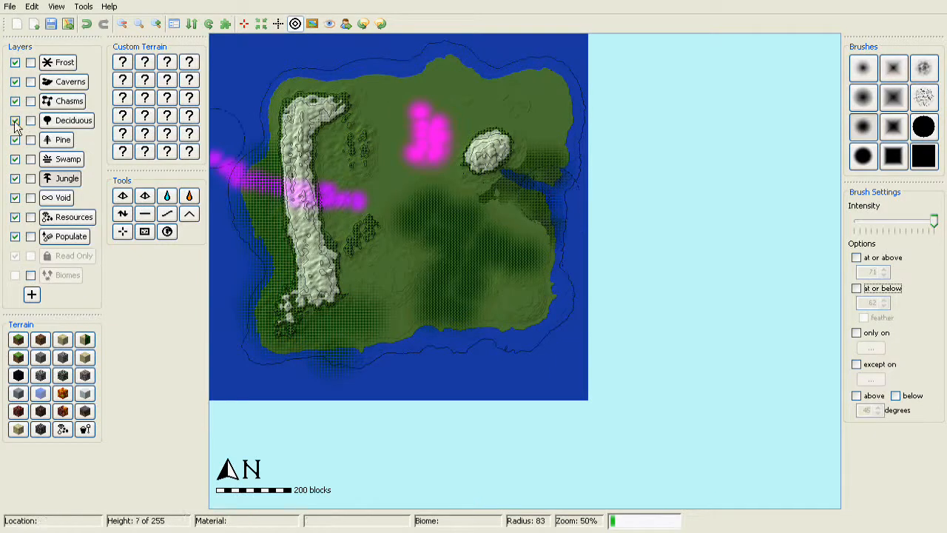
click(73, 201)
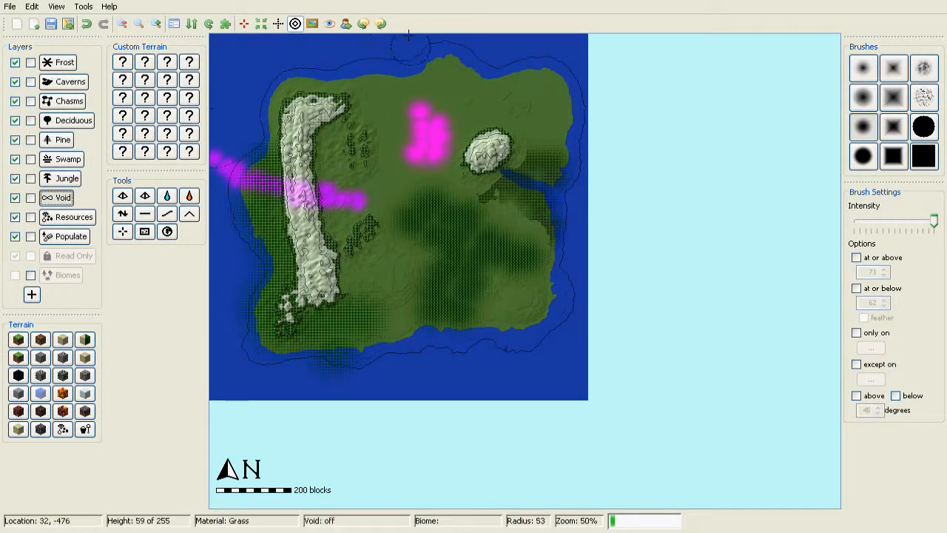
scroll(442, 72, up, 6)
scroll(447, 79, up, 5)
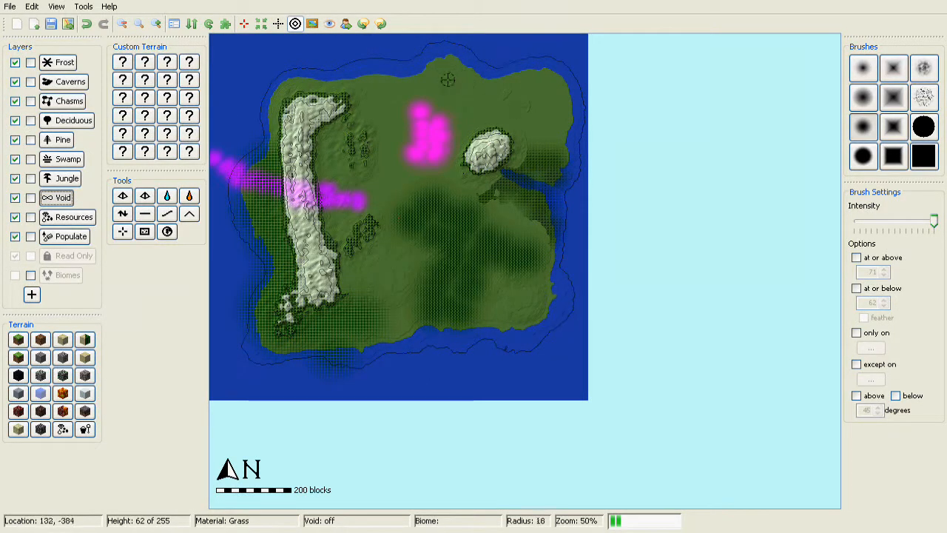
scroll(319, 169, down, 7)
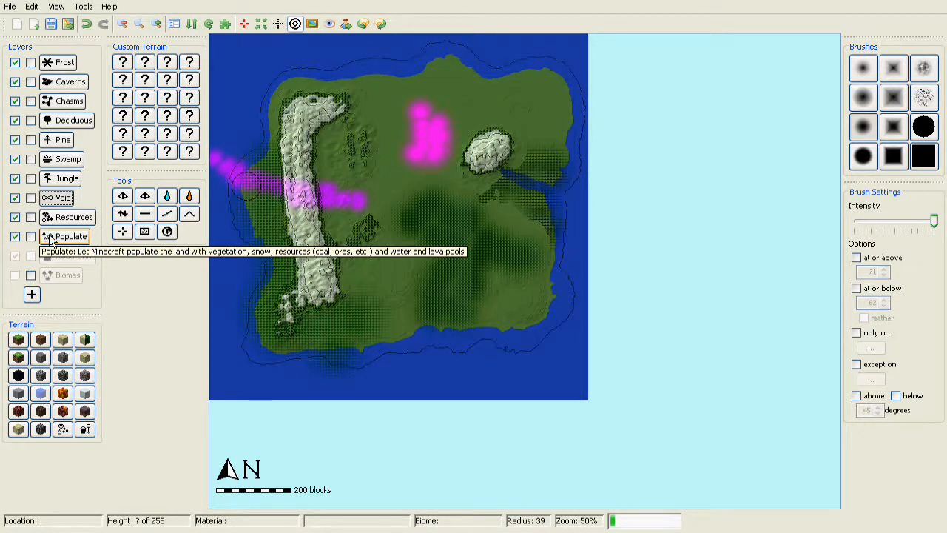
scroll(499, 243, down, 2)
scroll(485, 243, up, 4)
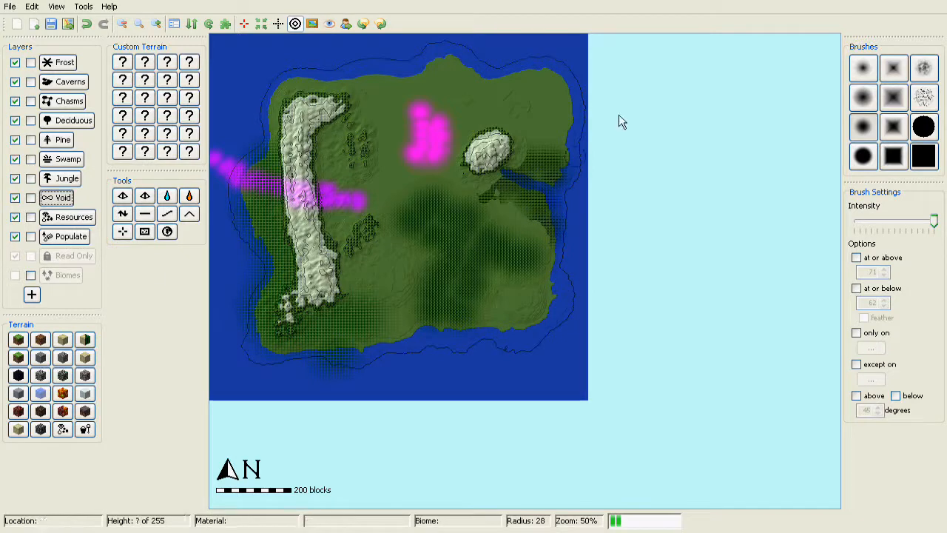
scroll(452, 169, down, 3)
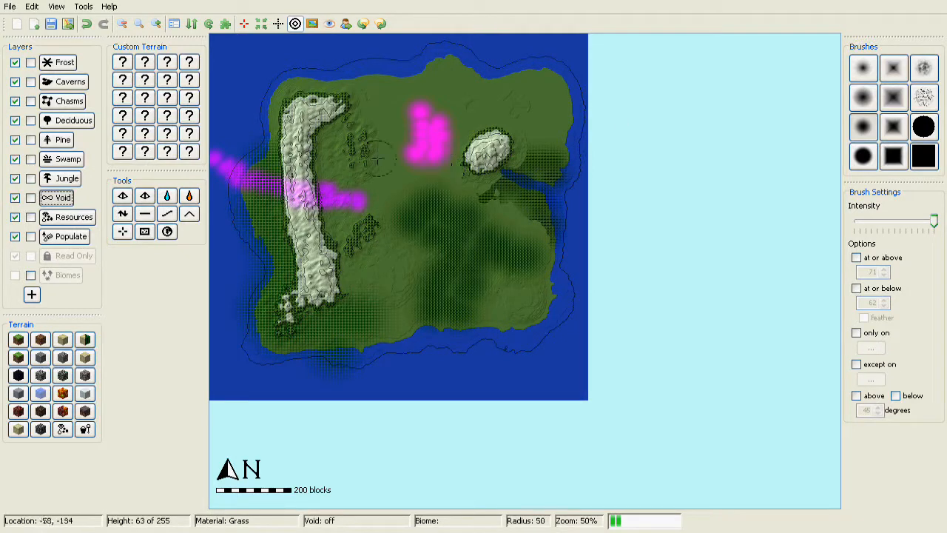
scroll(397, 181, up, 1)
scroll(397, 181, up, 3)
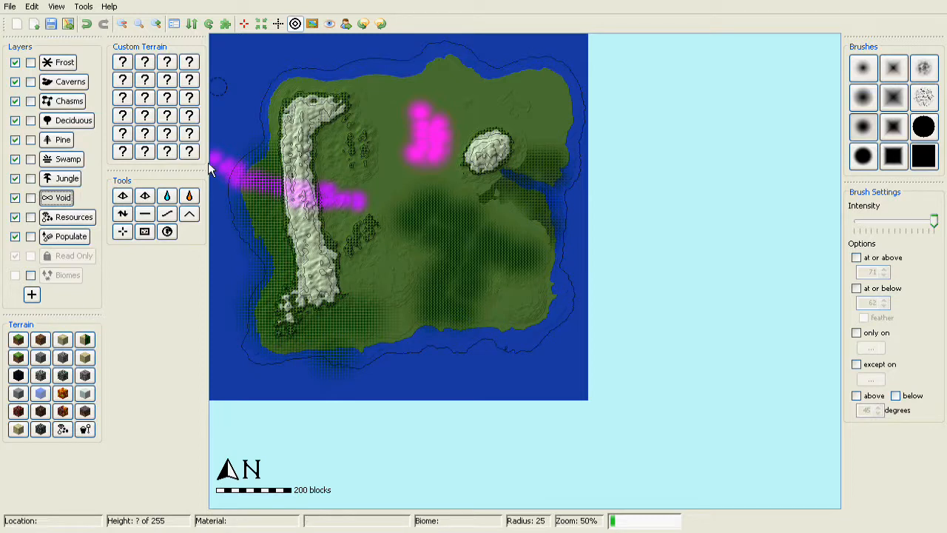
- Try lowering a small pit in the plain southwest of the Caverns patch with the Height tool and a brush radius of 33
click(124, 215)
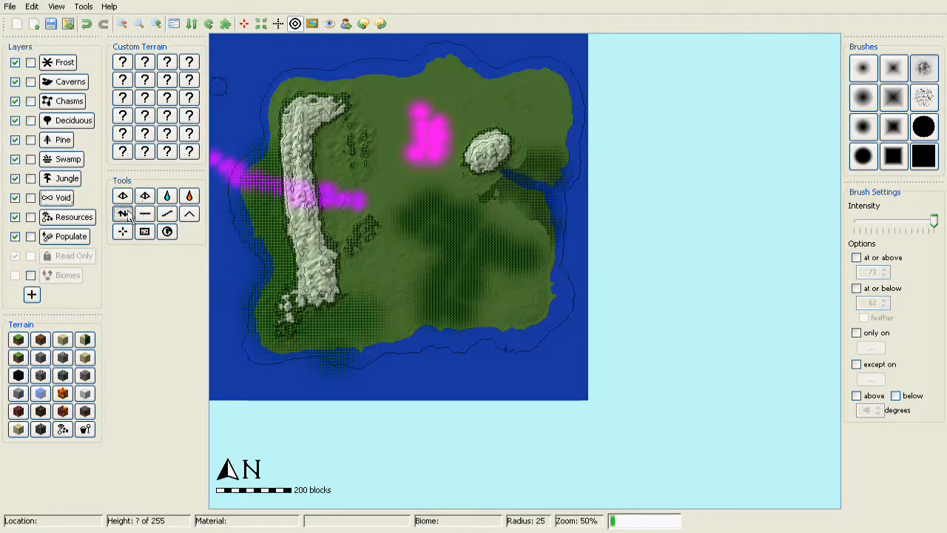
scroll(365, 178, up, 1)
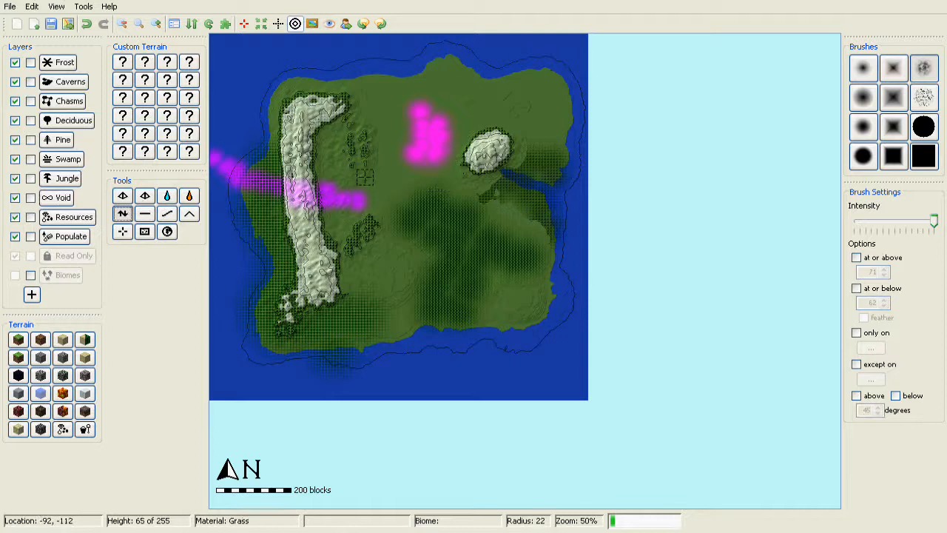
scroll(375, 176, down, 5)
click(389, 177)
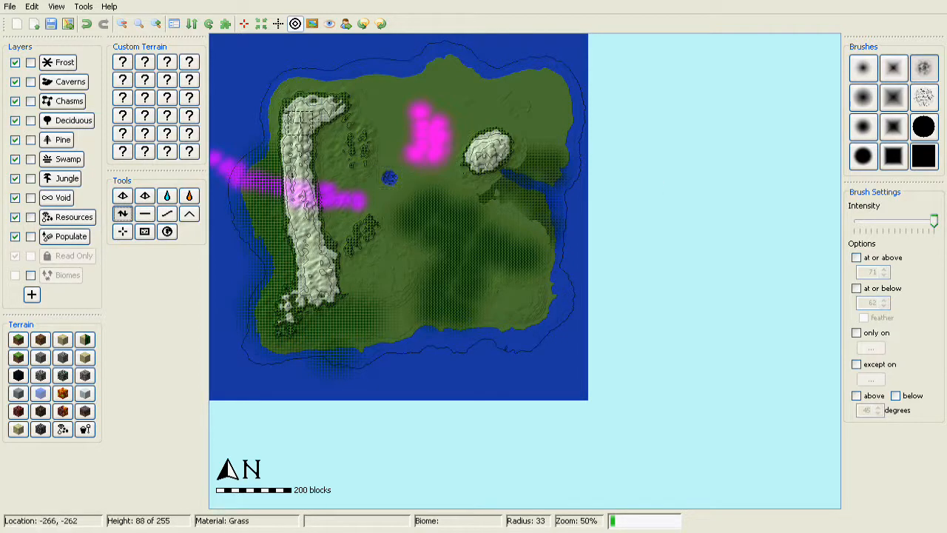
- Flatten the ground just west of the Caverns patch with a brush radius up to 44 and flood it with water as a lake
click(145, 214)
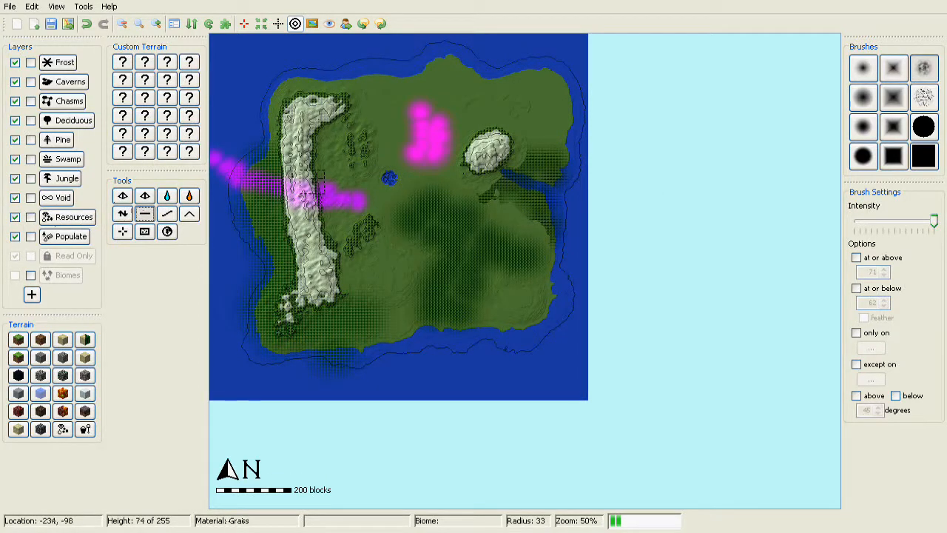
scroll(407, 181, up, 4)
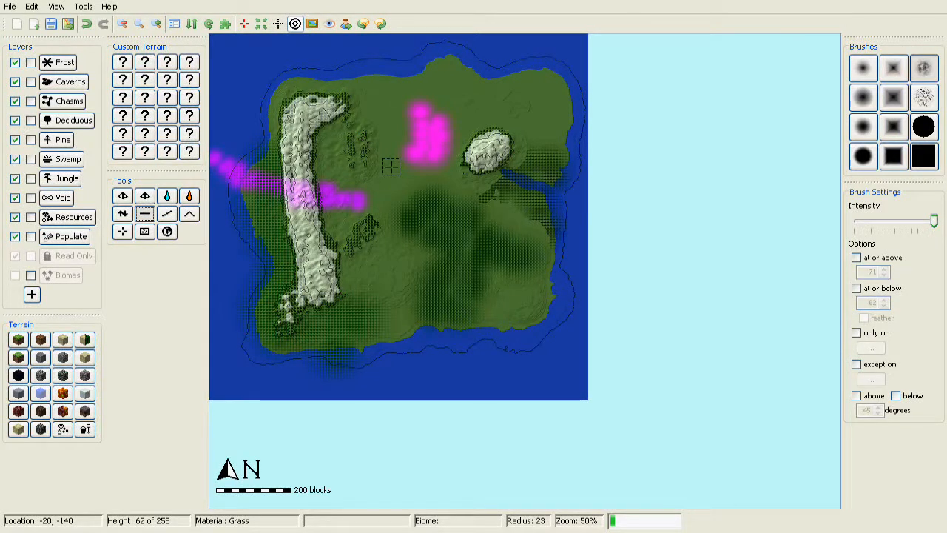
scroll(392, 176, up, 3)
scroll(392, 177, up, 4)
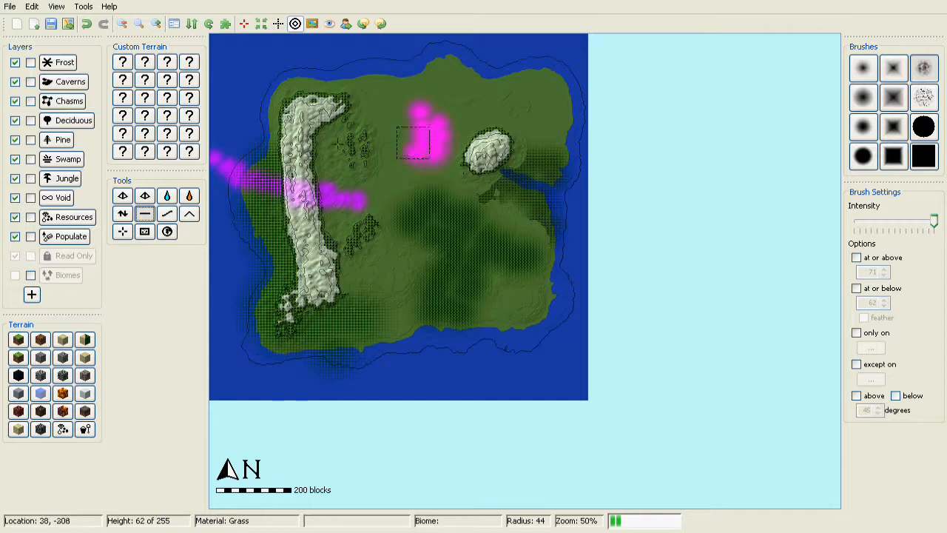
click(167, 196)
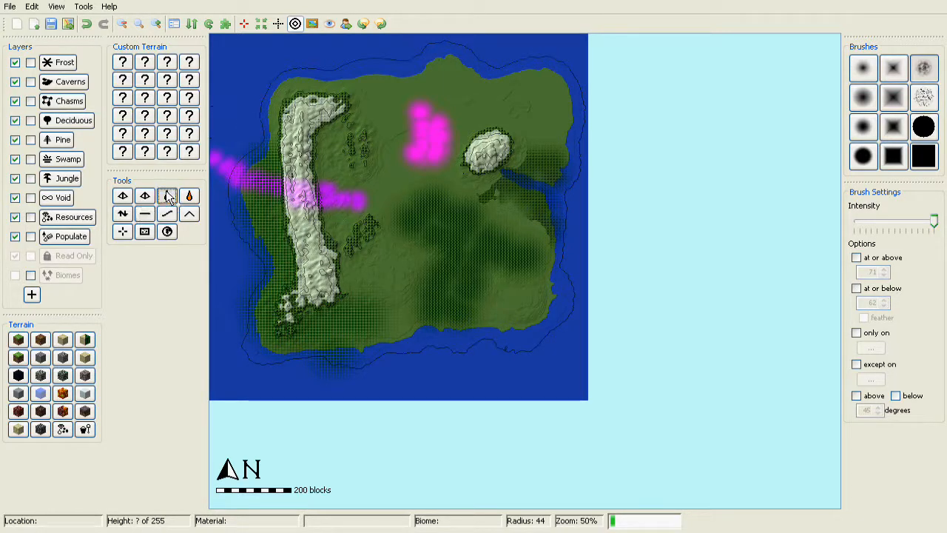
click(398, 135)
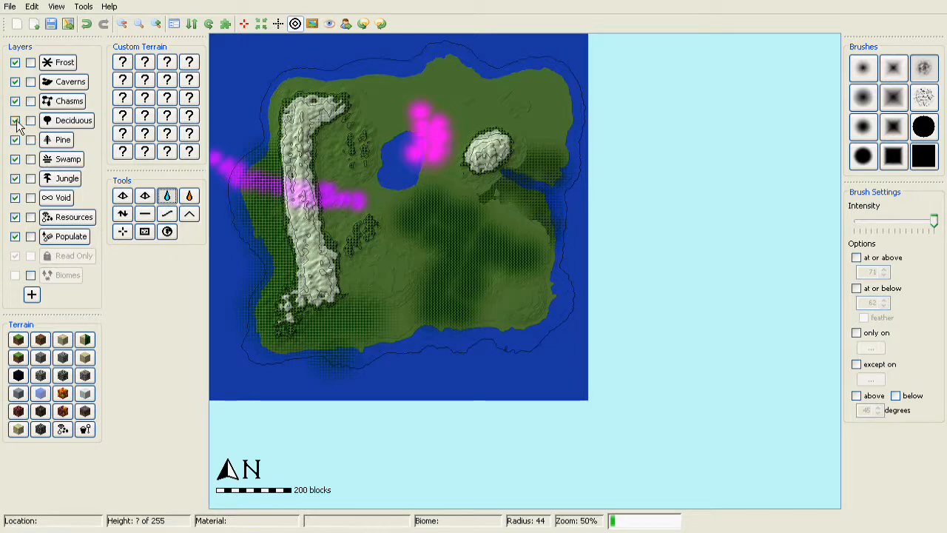
- Hide the Caverns and Chasms layers and show them again, and isolate the Frost layer on the map
click(15, 82)
click(15, 83)
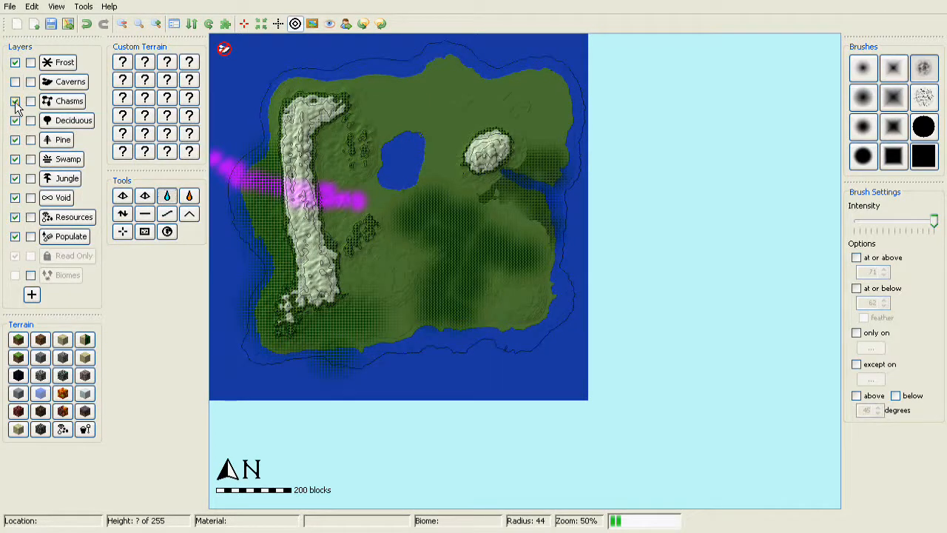
click(14, 102)
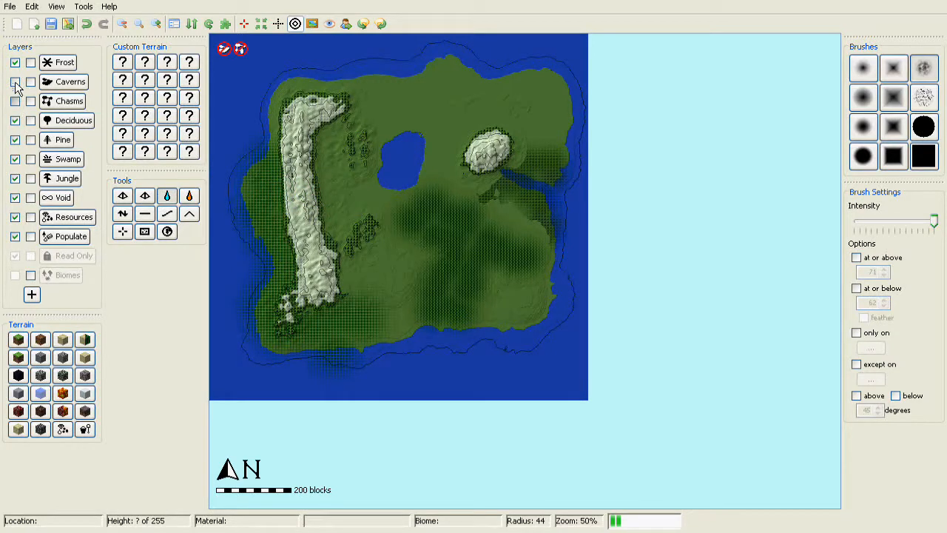
click(15, 83)
click(15, 102)
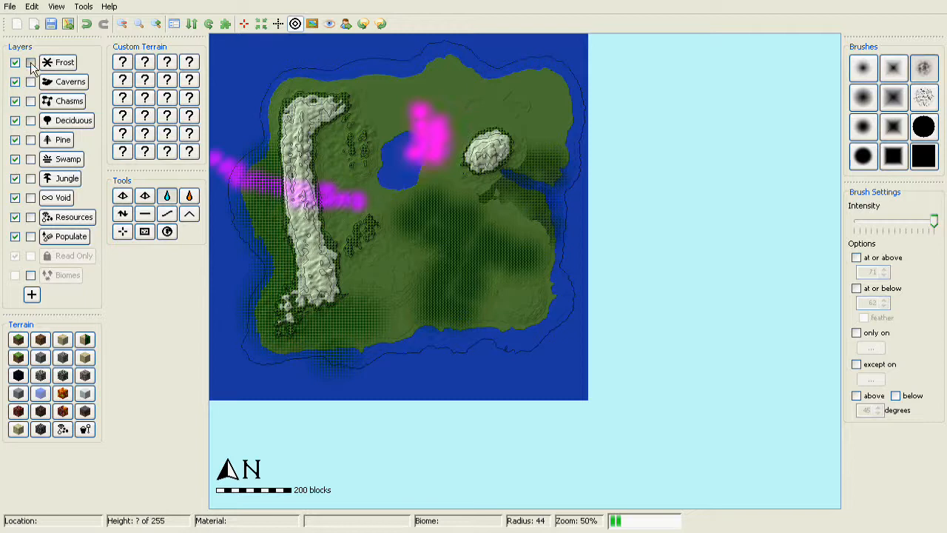
click(31, 63)
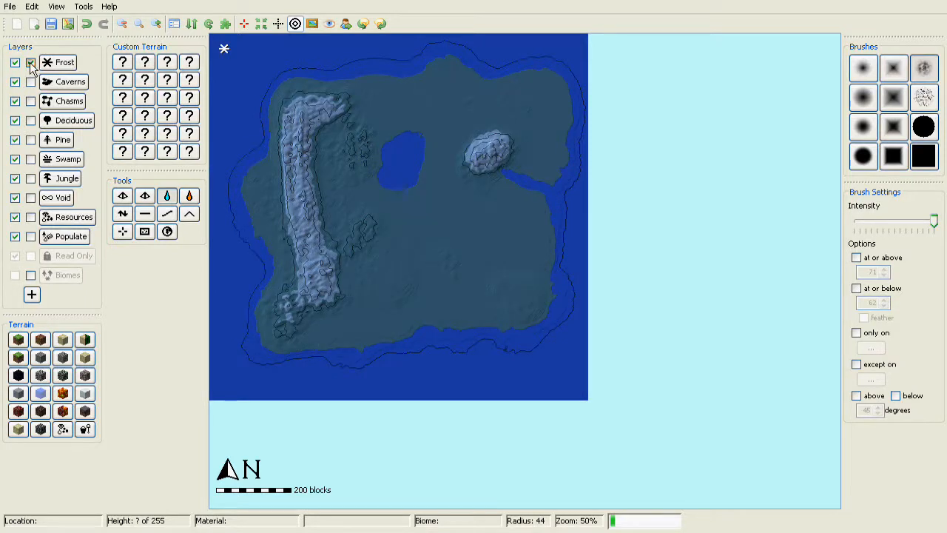
- Stop isolating the Frost layer, and isolate the Pine layer on the map before showing all layers again
click(31, 63)
click(30, 140)
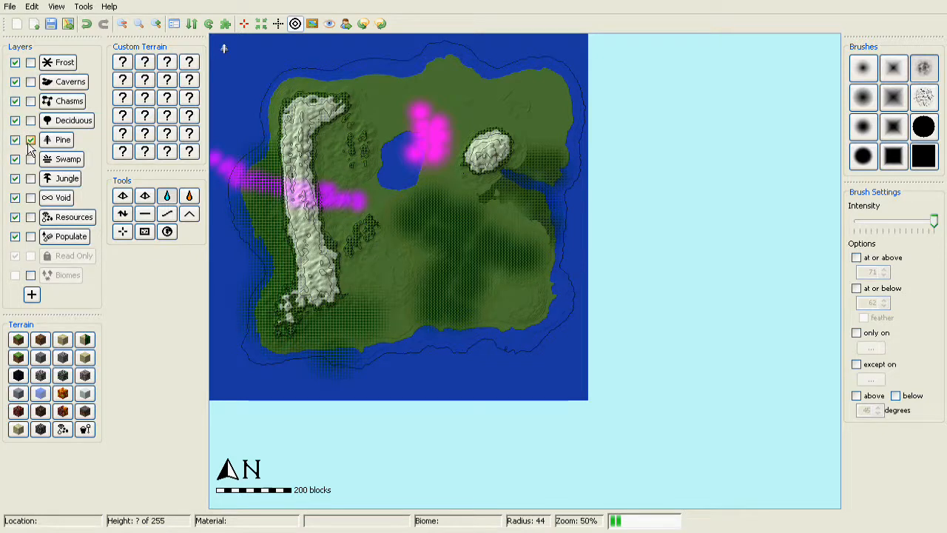
click(31, 141)
- Dock the Custom Terrain palette beneath the layer list so it swaps places with the Terrain palette
drag(139, 46, 85, 357)
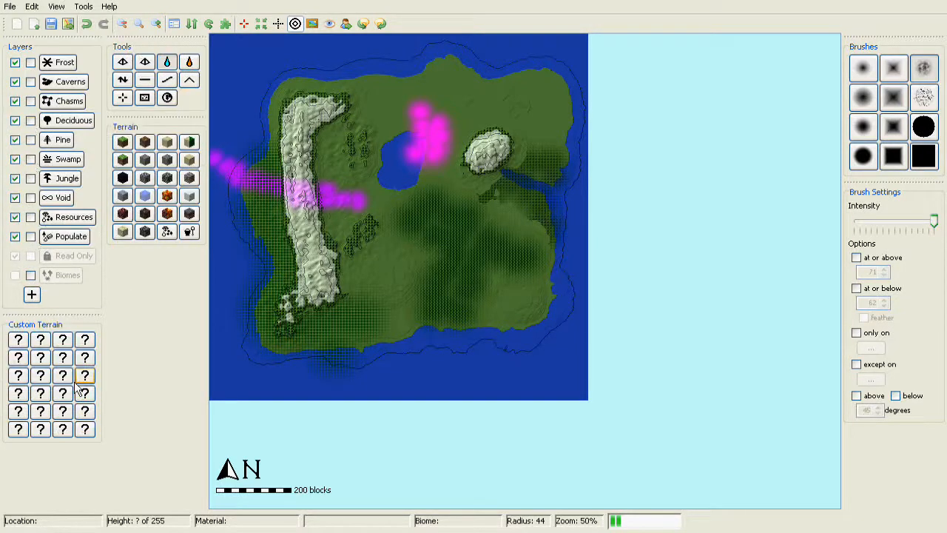
- Try raising small peaks on the southern plain with the mountain-raising tool, and undo them
click(123, 98)
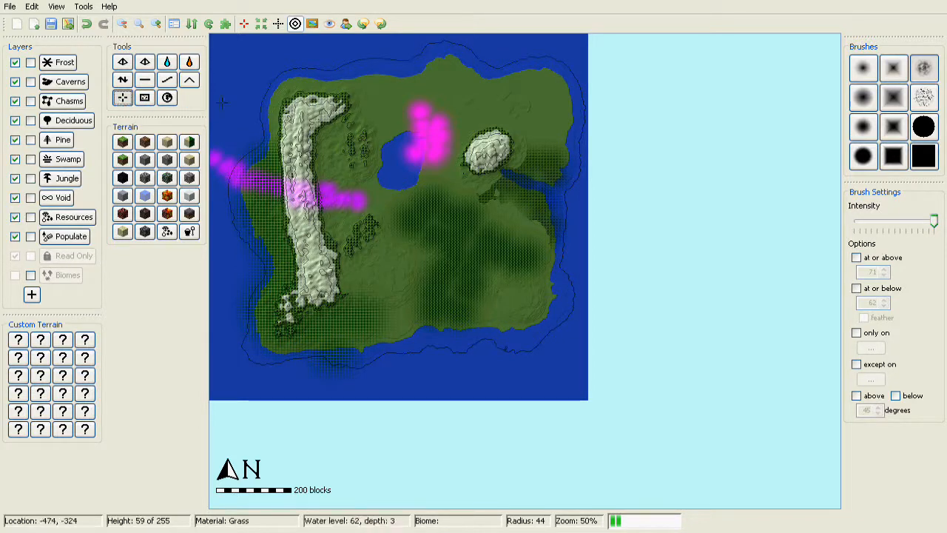
click(188, 83)
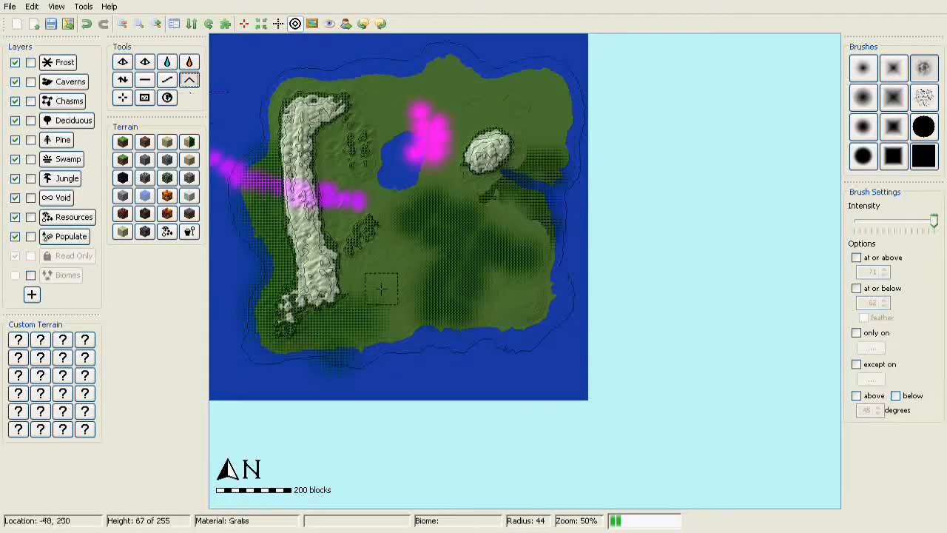
click(32, 6)
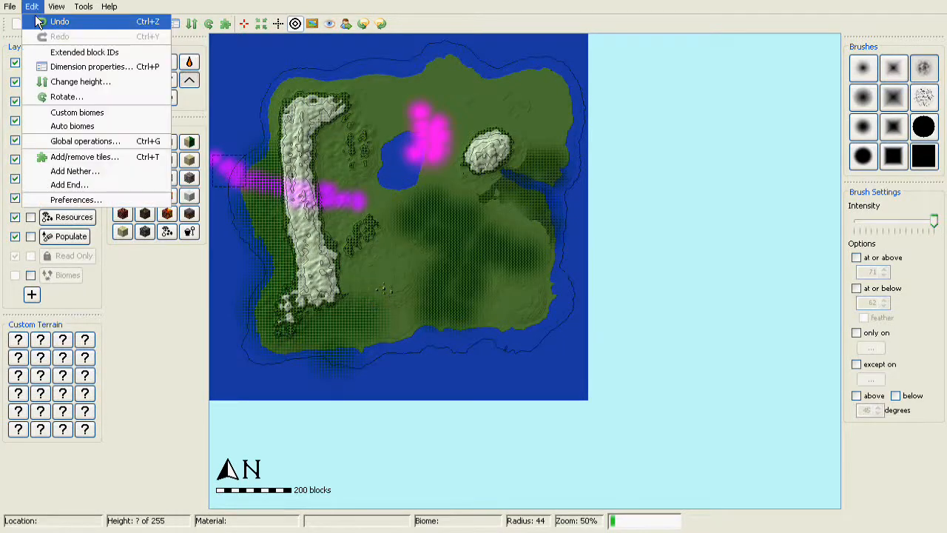
click(38, 22)
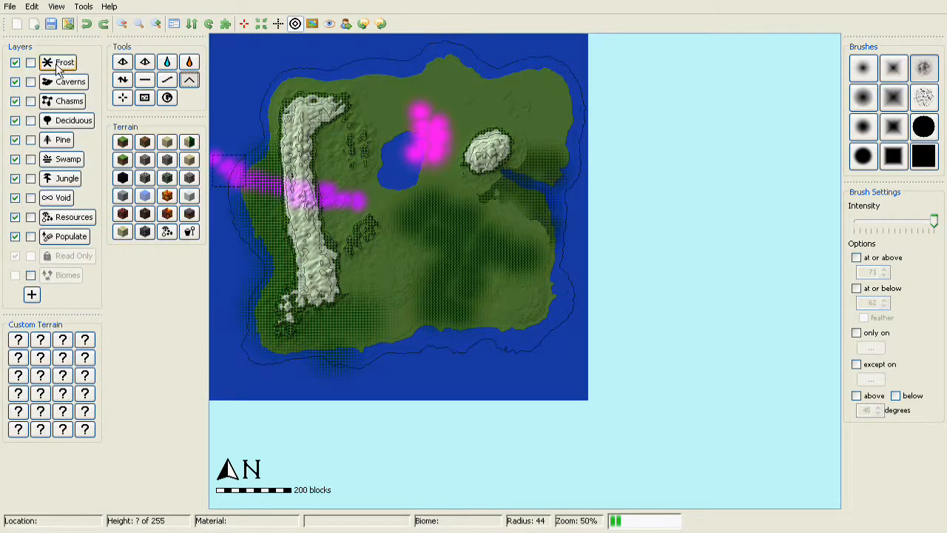
- Set the world's spawn point on the east coast, just north of the river mouth
click(124, 101)
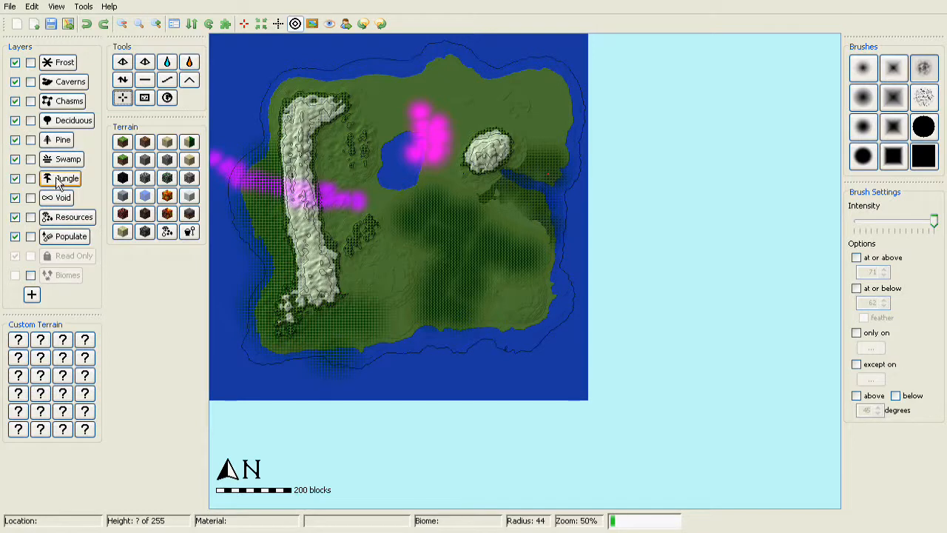
- Paint Sand along the northern, northeastern, southern and western shores, limited to at or below 62, with a brush radius of 68
click(188, 232)
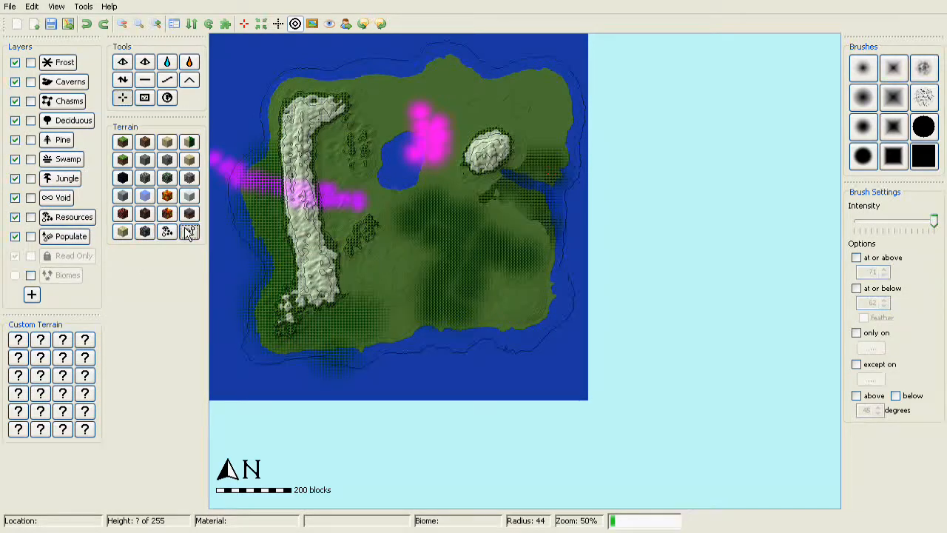
click(859, 288)
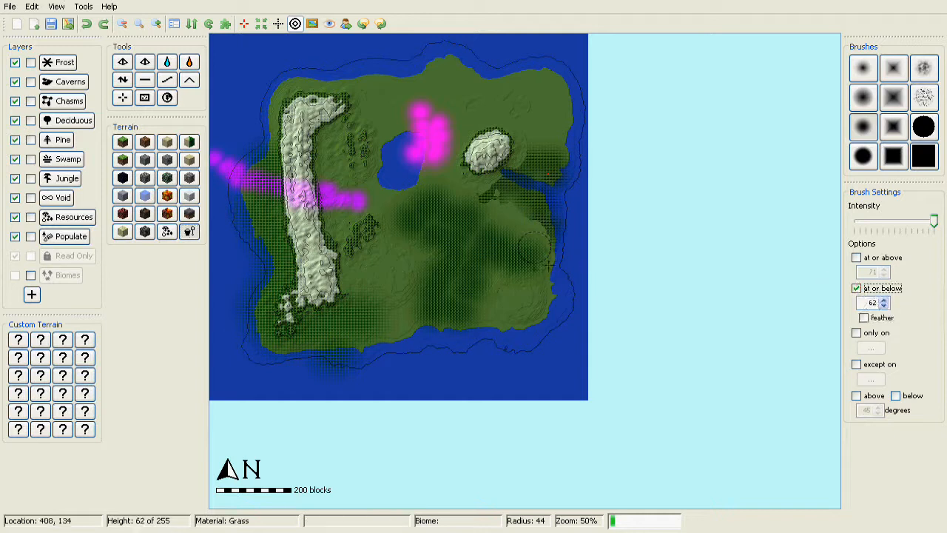
click(167, 142)
scroll(371, 85, down, 5)
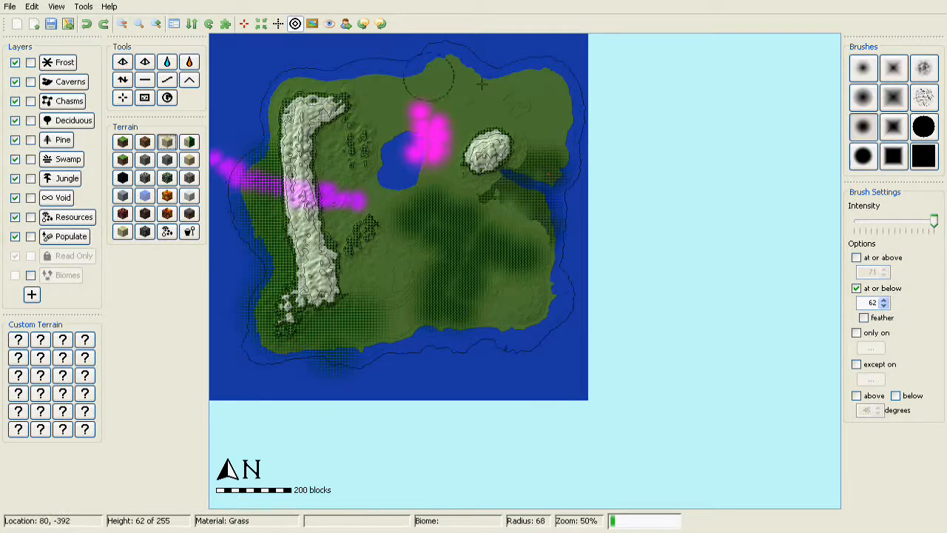
mouse_move(467, 78)
mouse_down()
mouse_move(561, 79)
mouse_move(555, 109)
mouse_up()
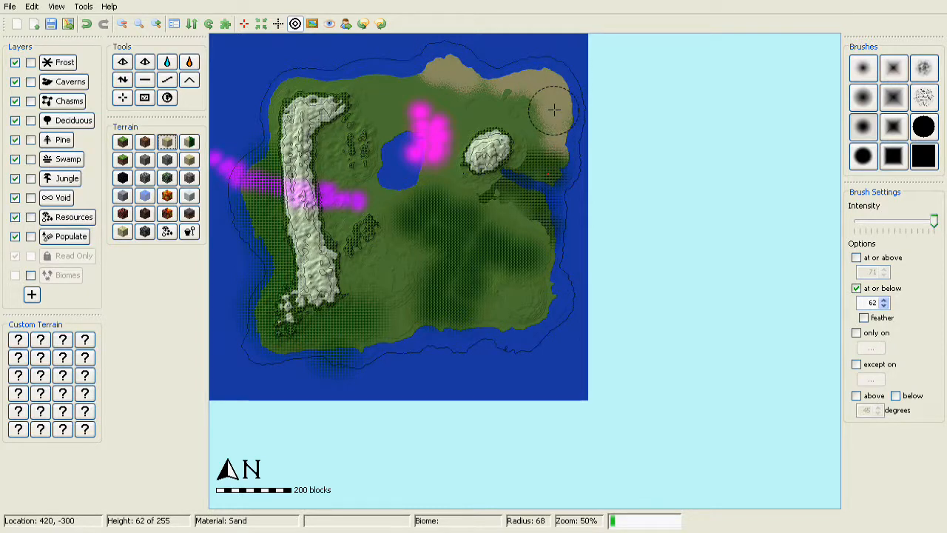
mouse_move(555, 283)
mouse_down()
mouse_move(535, 315)
mouse_move(307, 346)
mouse_move(253, 335)
mouse_up()
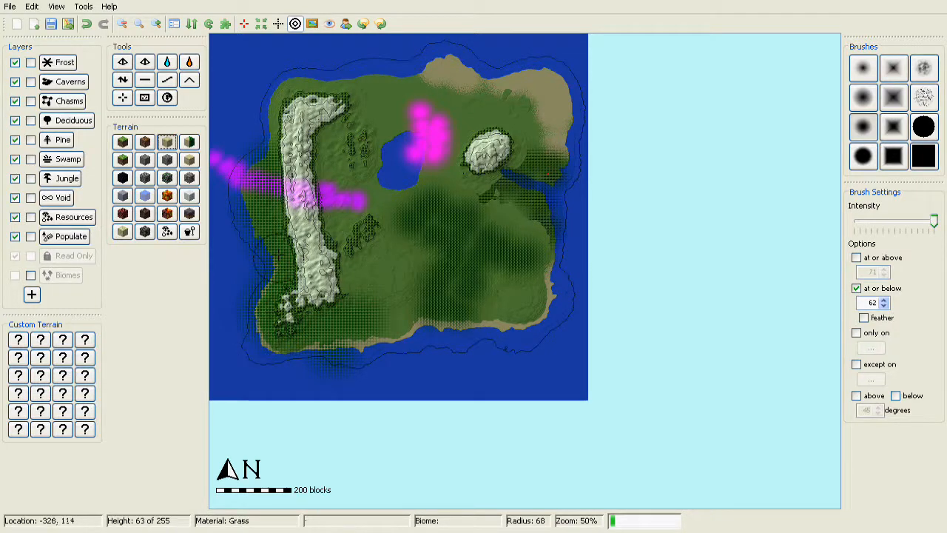
drag(279, 257, 266, 200)
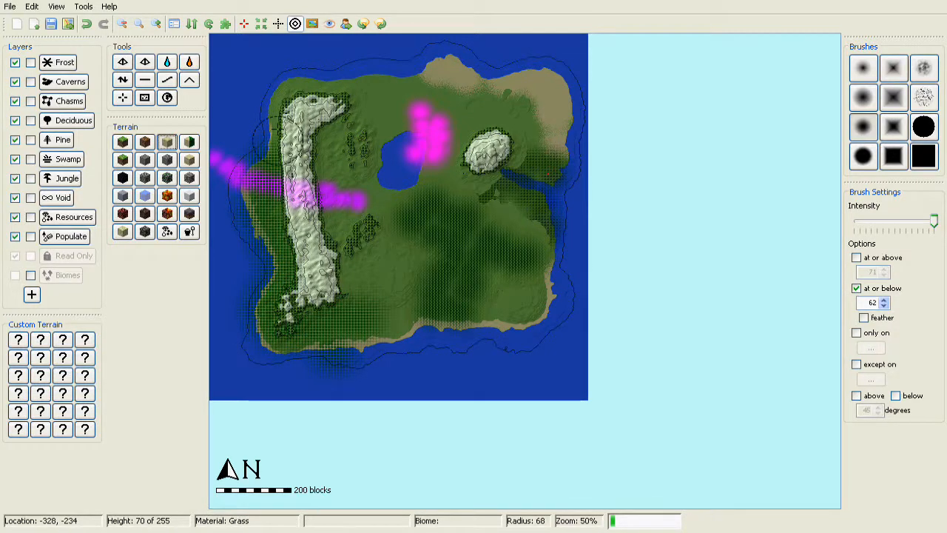
drag(285, 96, 414, 79)
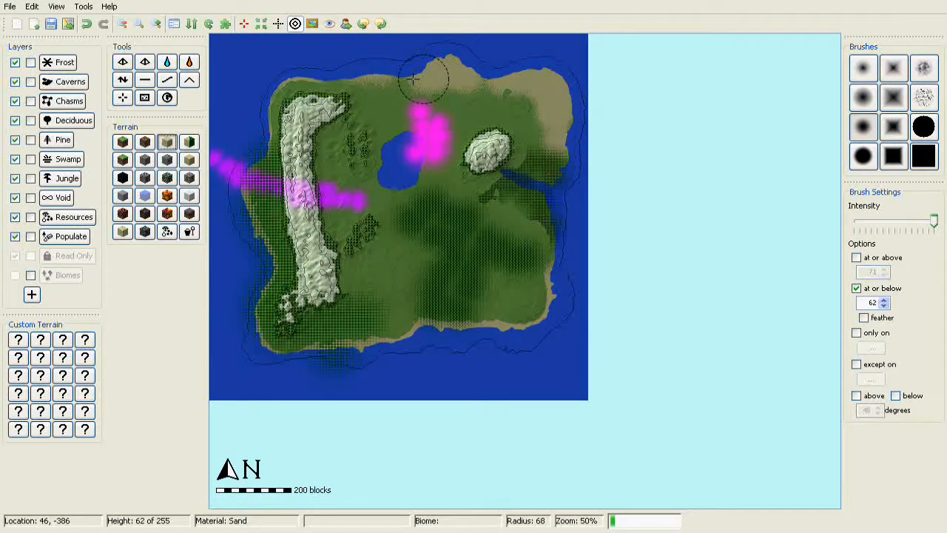
click(189, 142)
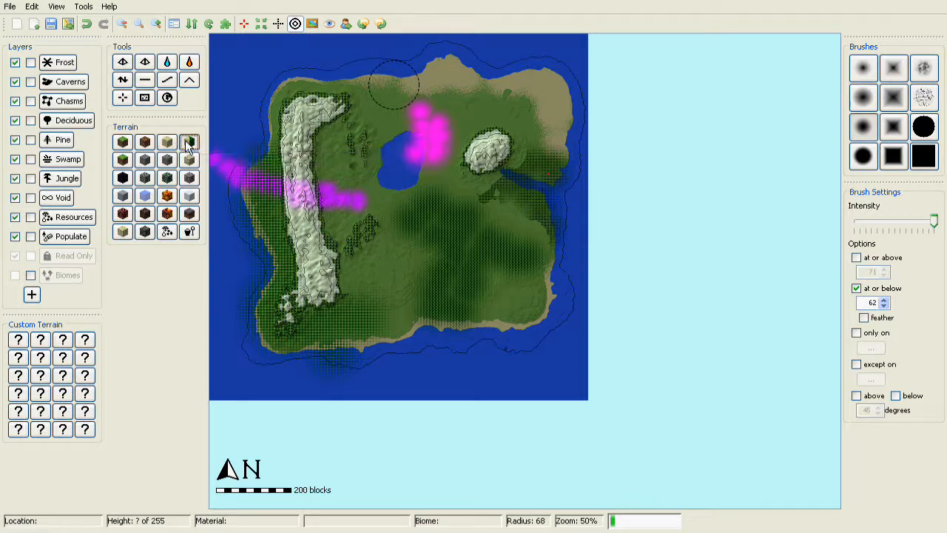
scroll(399, 85, up, 3)
click(55, 8)
click(55, 8)
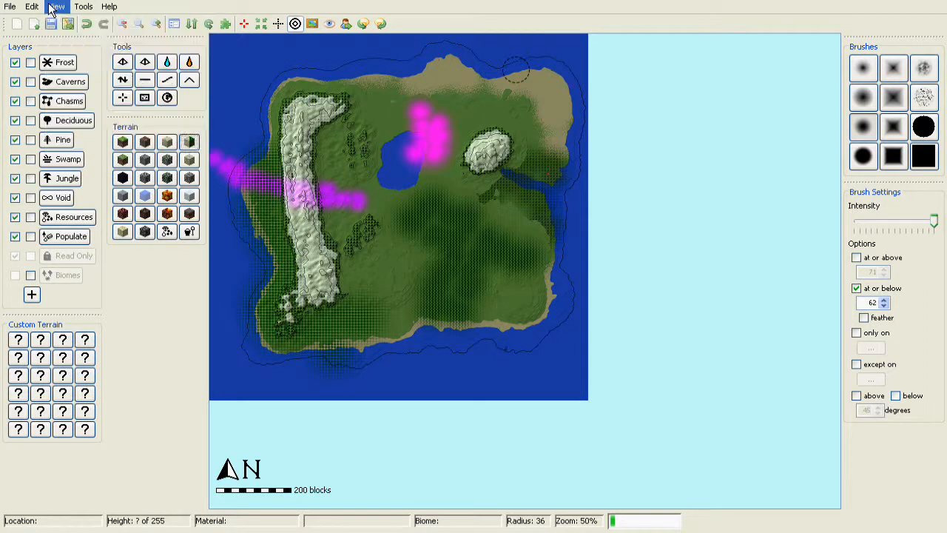
- Show and hide the view distance circle, followed by the walking distance circle, over the map
click(330, 24)
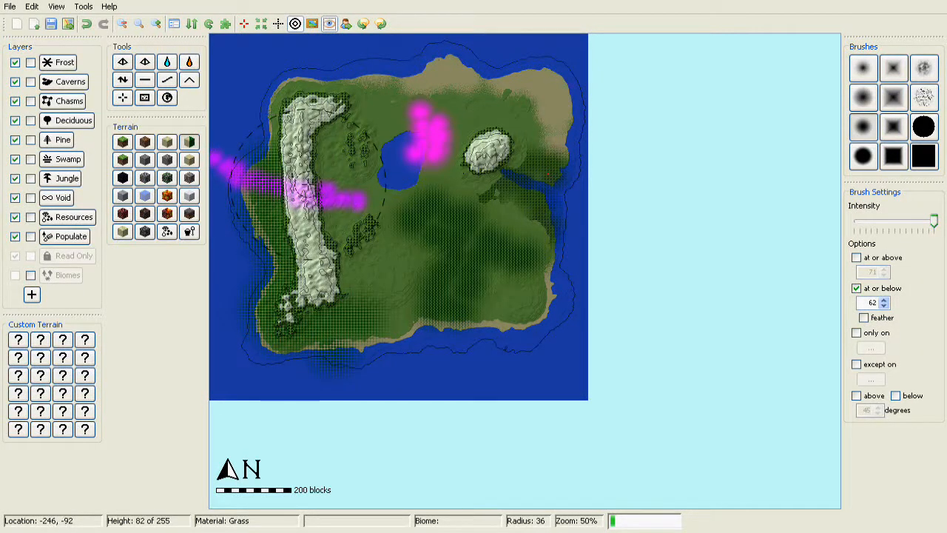
click(333, 25)
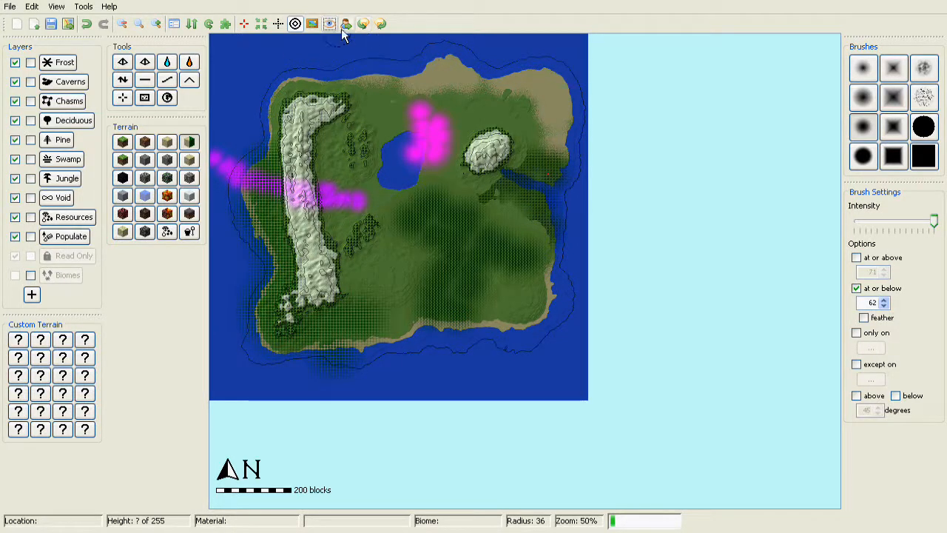
click(345, 27)
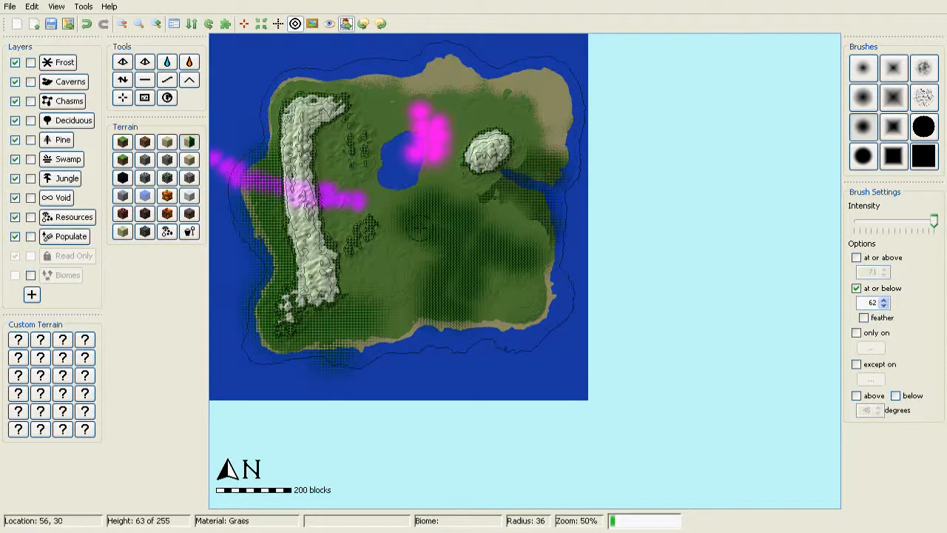
scroll(412, 220, down, 1)
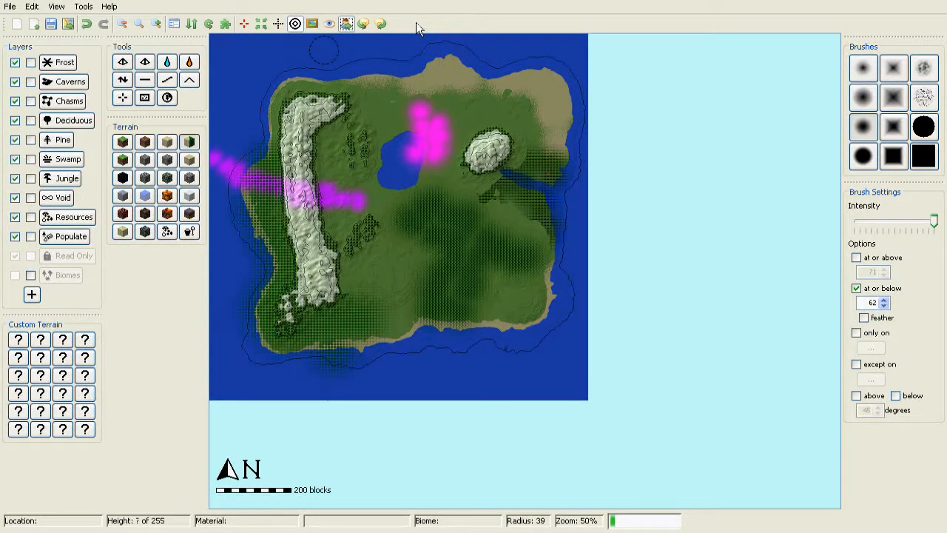
click(346, 24)
- Rotate the world 90 degrees clockwise, and rotate it back 90 degrees anticlockwise
click(208, 25)
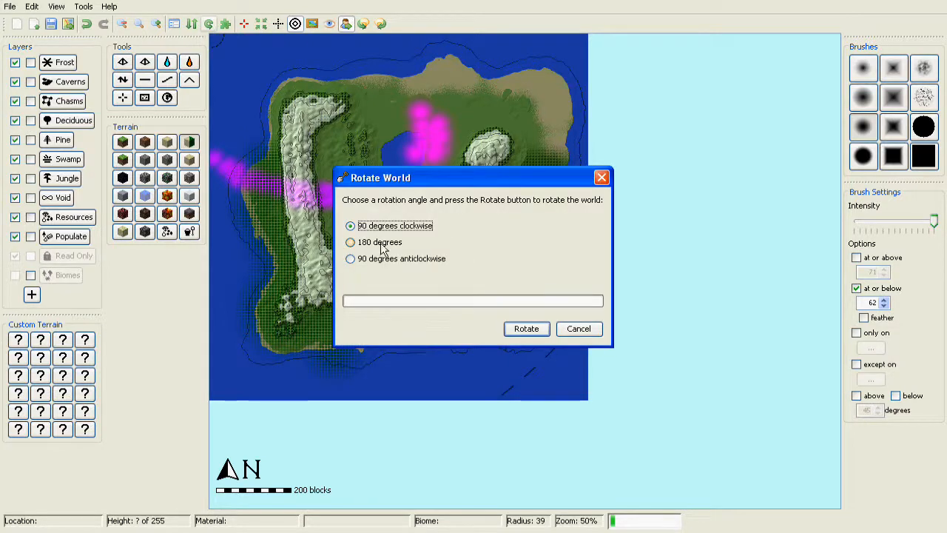
click(524, 328)
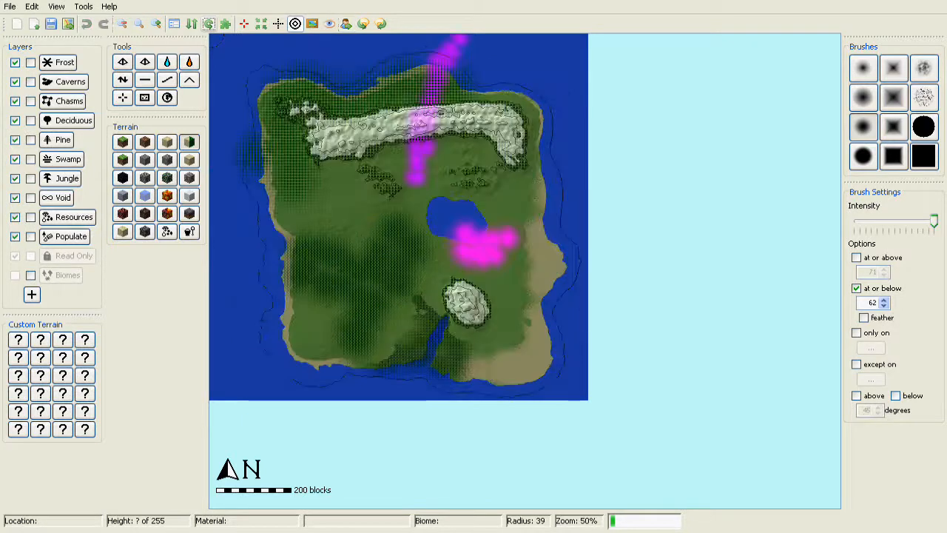
click(81, 7)
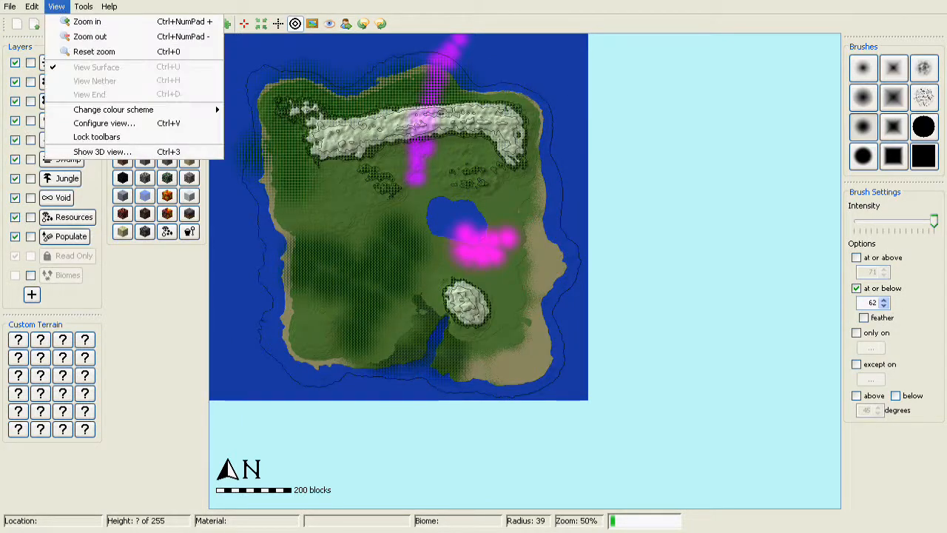
click(227, 37)
click(210, 26)
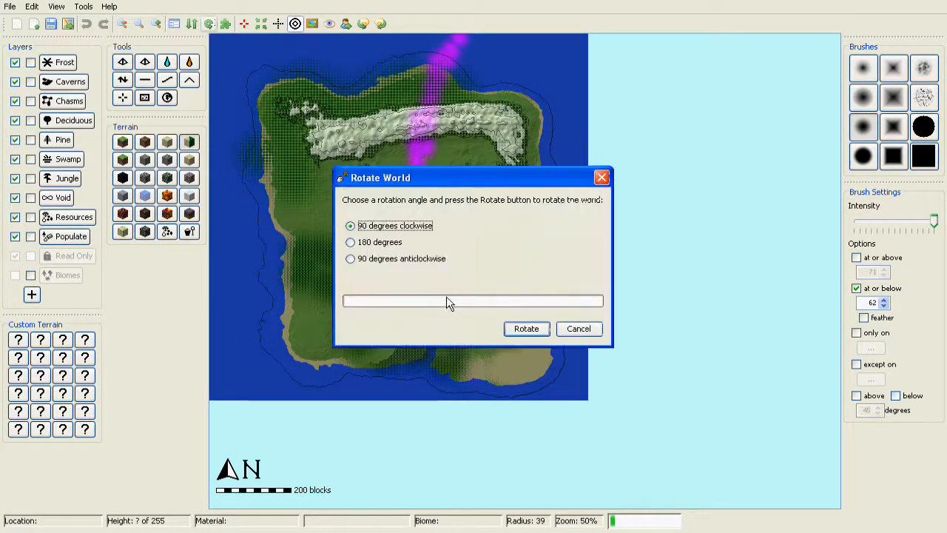
click(403, 258)
click(522, 328)
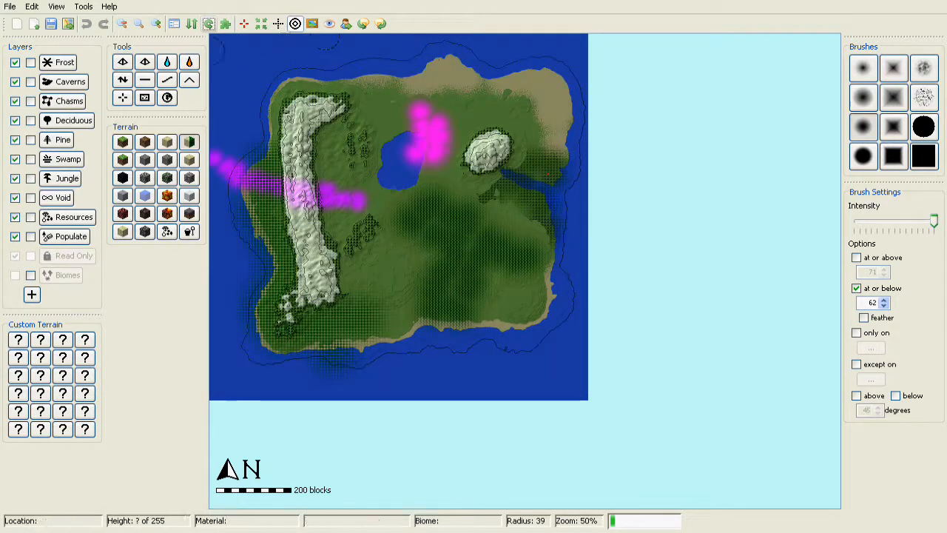
- Remove the southernmost row of 128 by 128 block tiles from the world
click(227, 24)
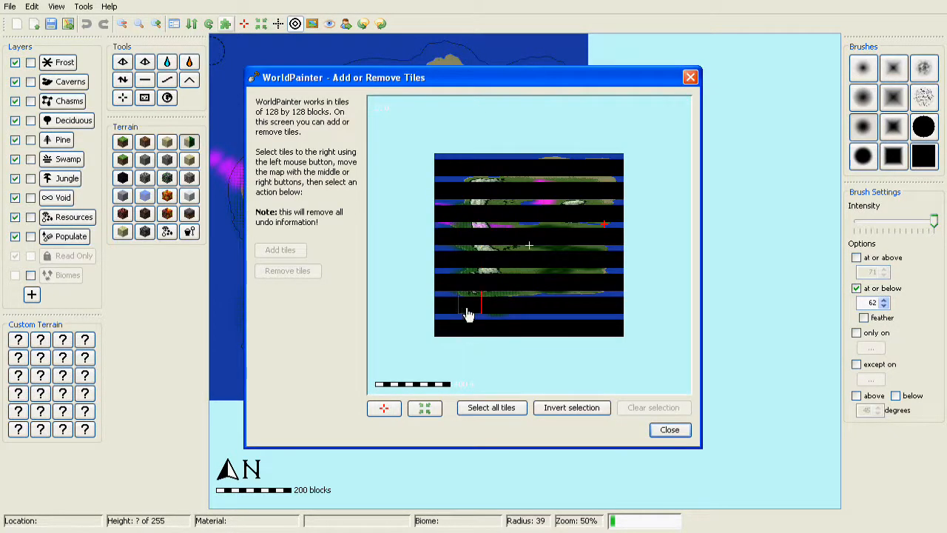
scroll(446, 287, down, 2)
scroll(448, 293, up, 4)
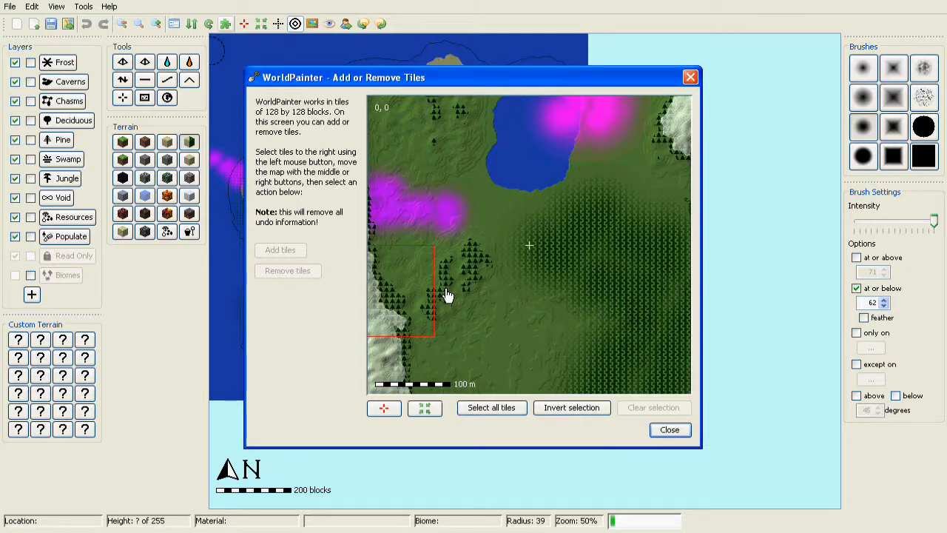
scroll(446, 295, down, 3)
scroll(480, 295, up, 1)
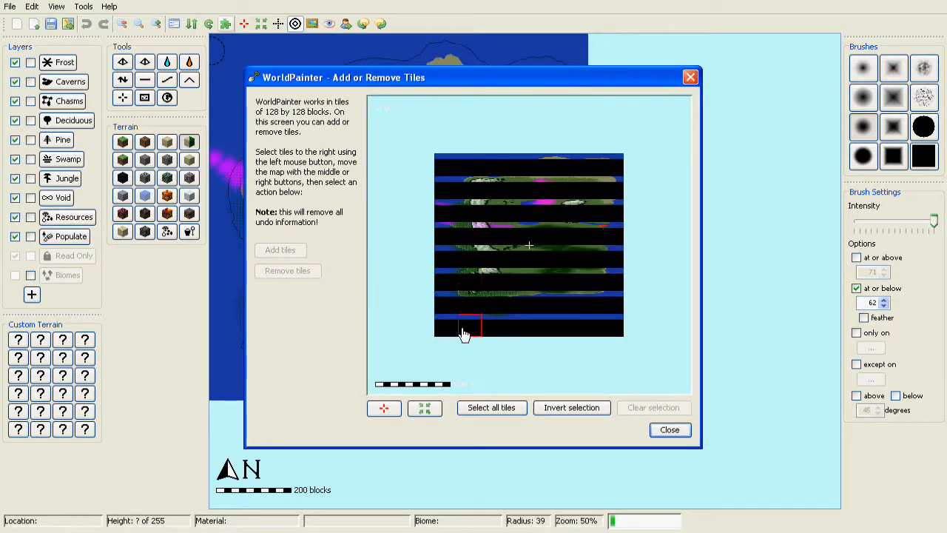
click(468, 333)
click(468, 331)
drag(466, 307, 613, 177)
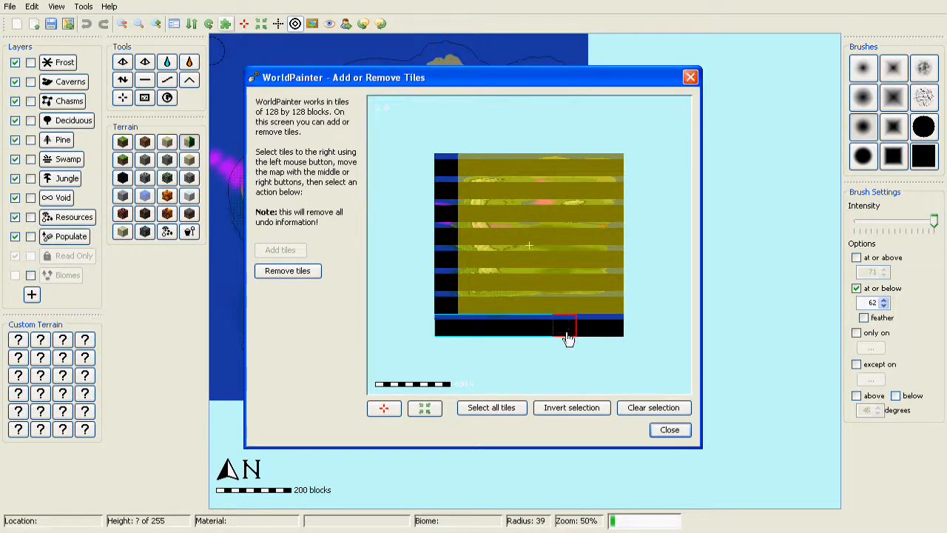
click(629, 329)
drag(472, 295, 629, 169)
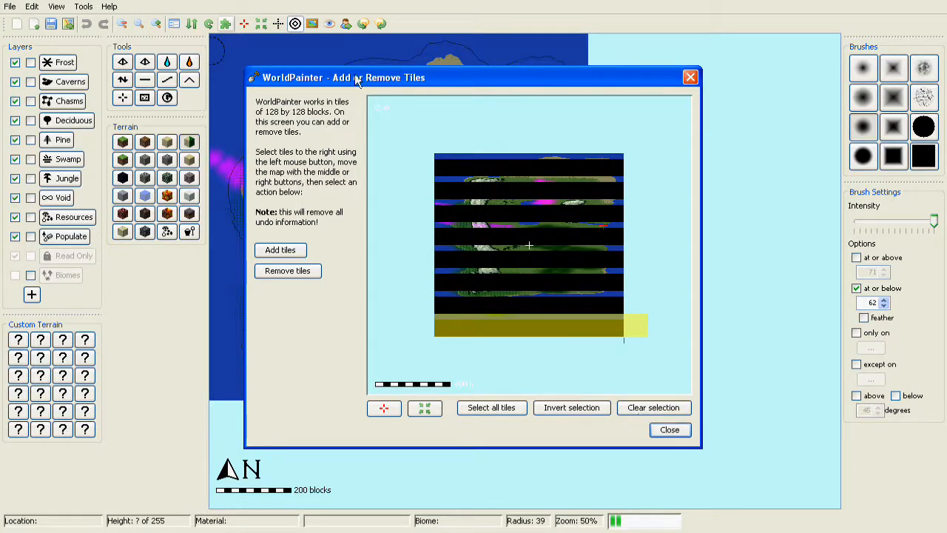
drag(357, 79, 462, 0)
click(533, 326)
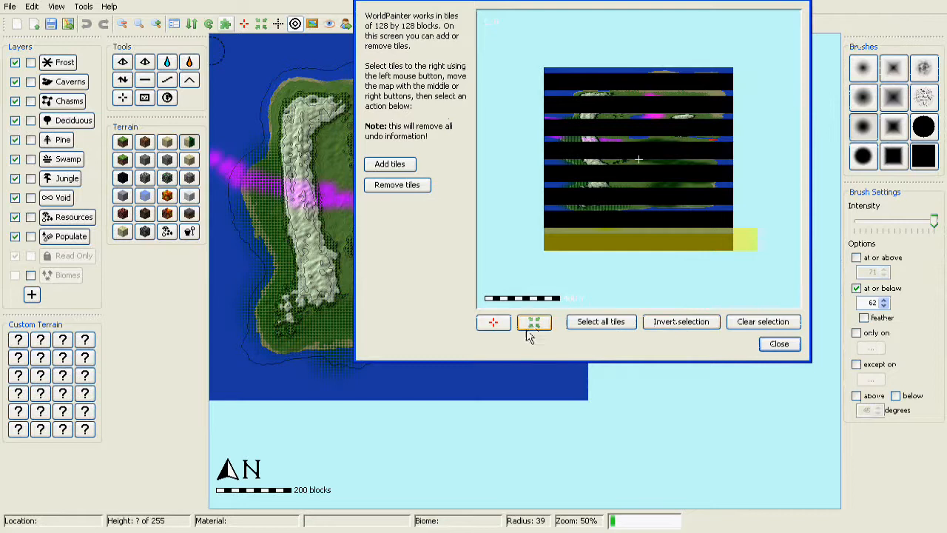
click(406, 185)
click(552, 195)
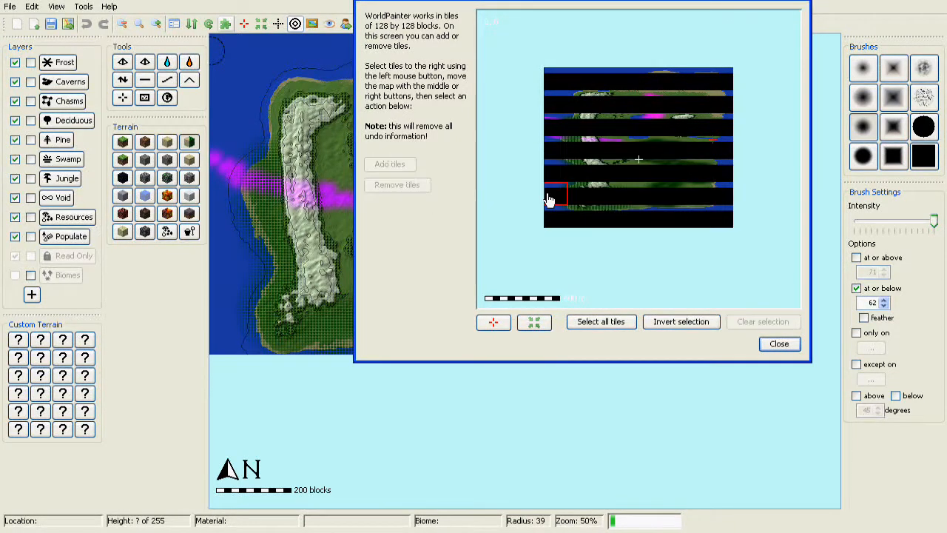
click(779, 344)
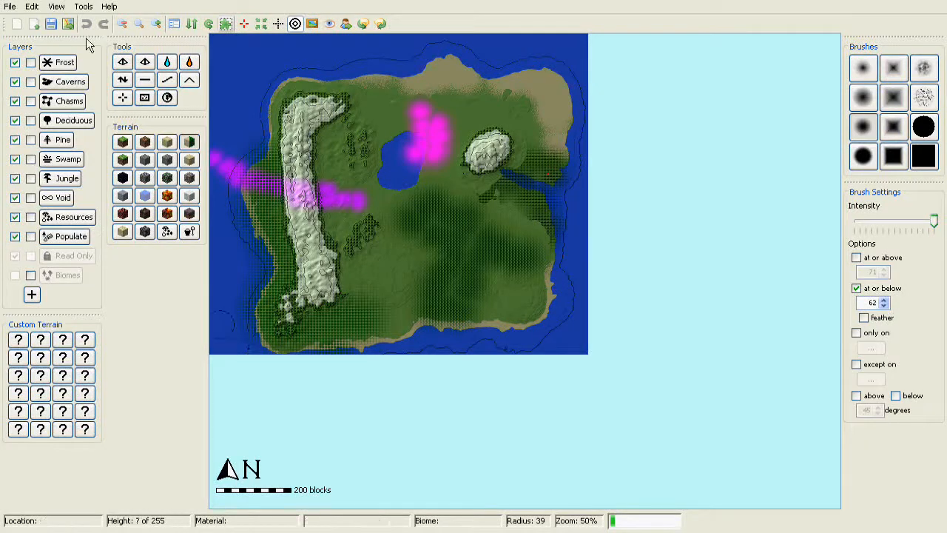
- Open the export settings for exporting the world as a new Minecraft map
click(60, 7)
mouse_move(80, 7)
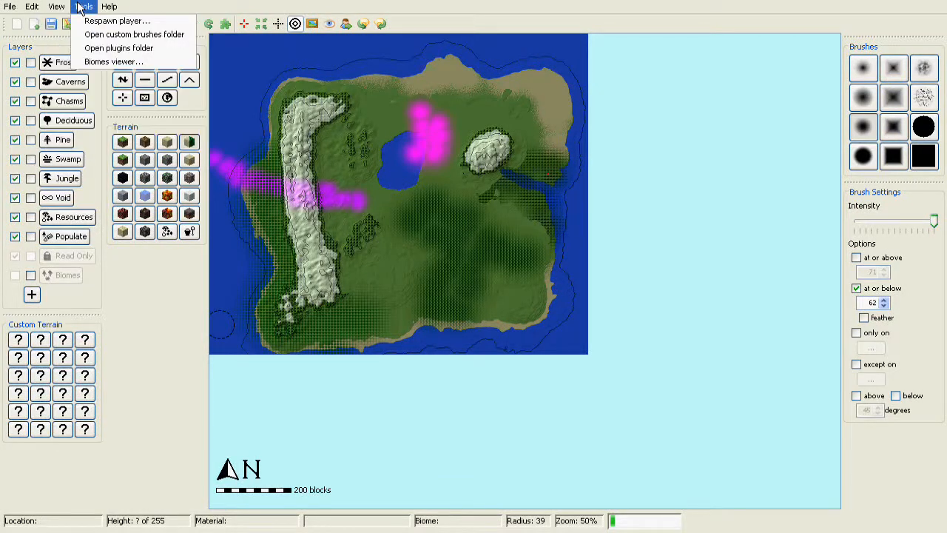
mouse_move(9, 7)
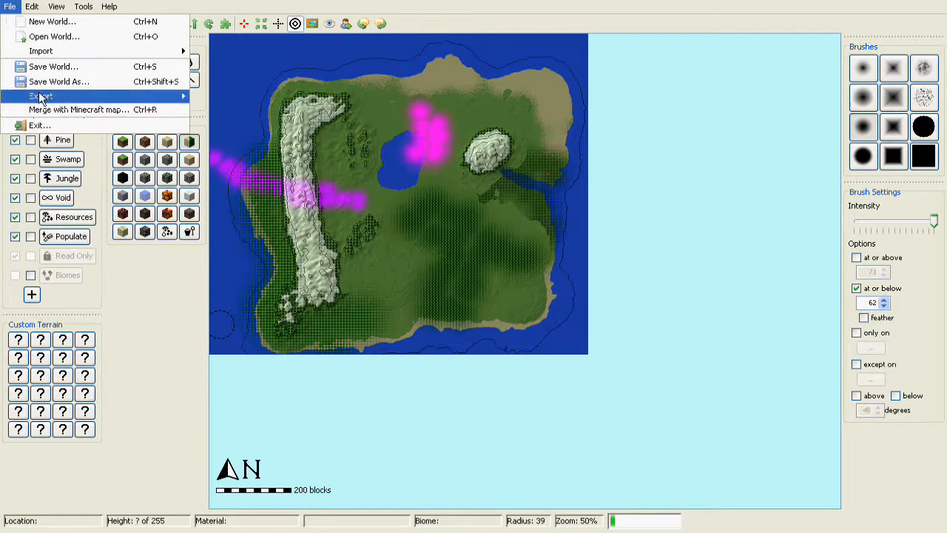
mouse_move(40, 97)
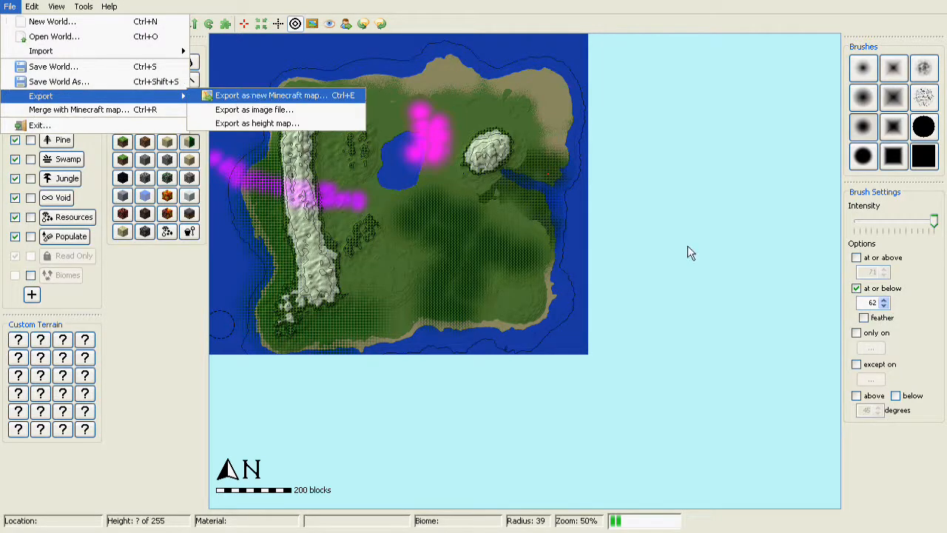
key(Return)
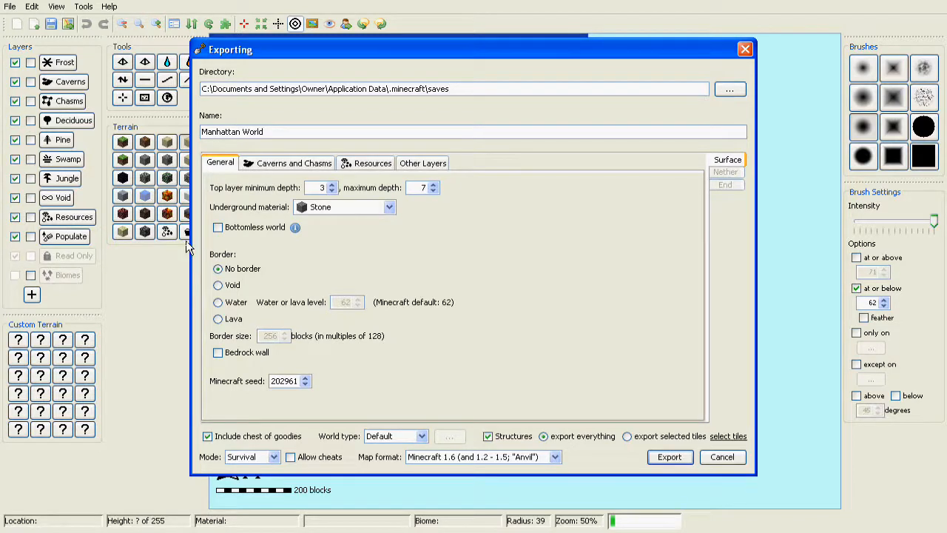
- Keep Stone as the underground material after browsing the alternatives, and set the border of the exported world to Water
click(333, 207)
scroll(335, 257, down, 5)
scroll(344, 262, up, 3)
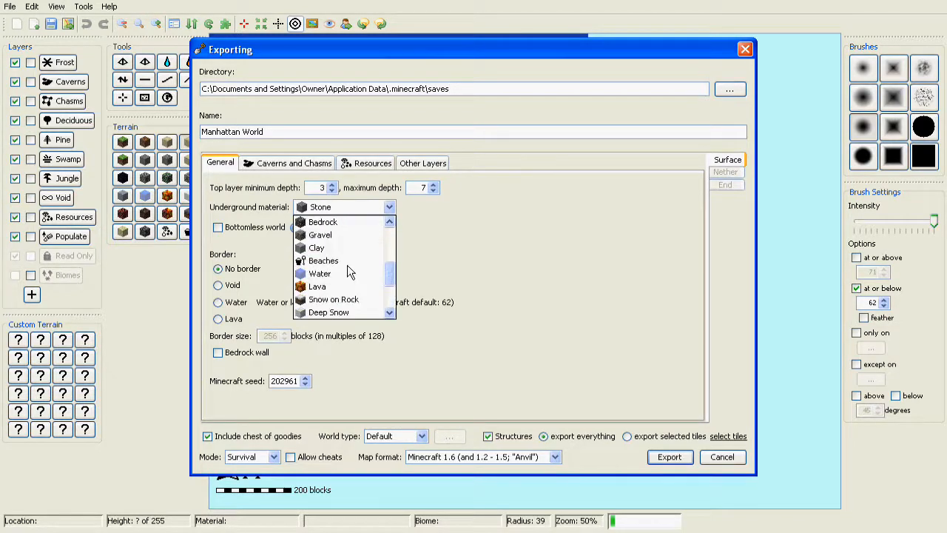
scroll(356, 254, down, 3)
scroll(362, 248, up, 3)
scroll(363, 243, up, 3)
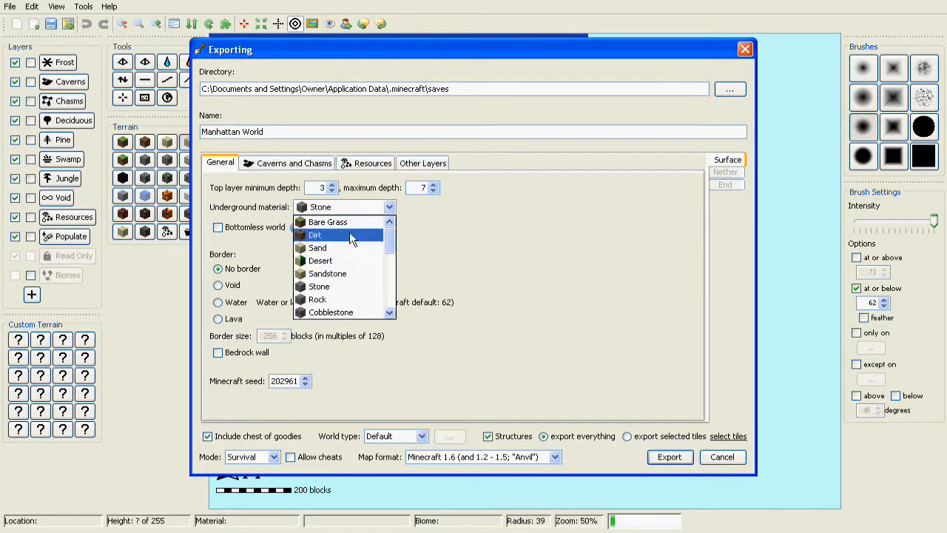
scroll(333, 246, down, 1)
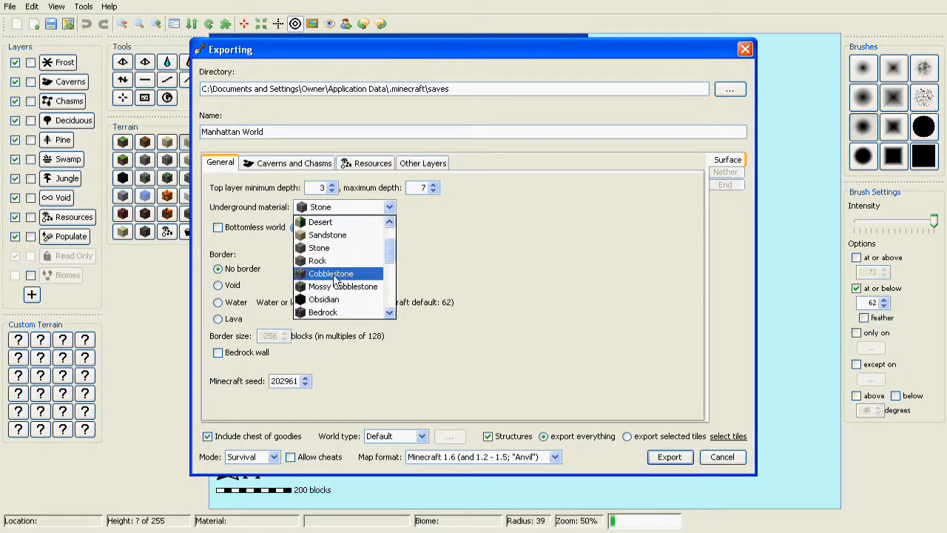
click(299, 250)
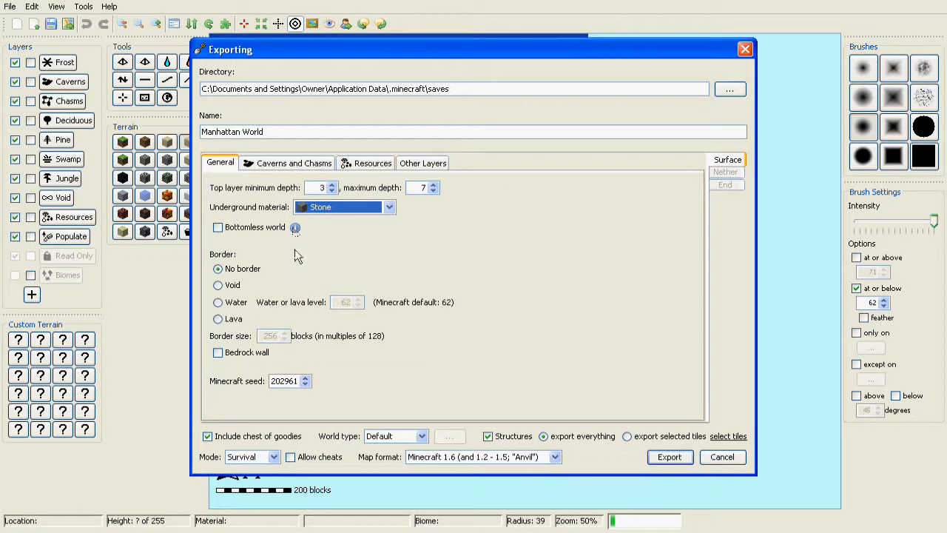
mouse_move(297, 231)
click(226, 303)
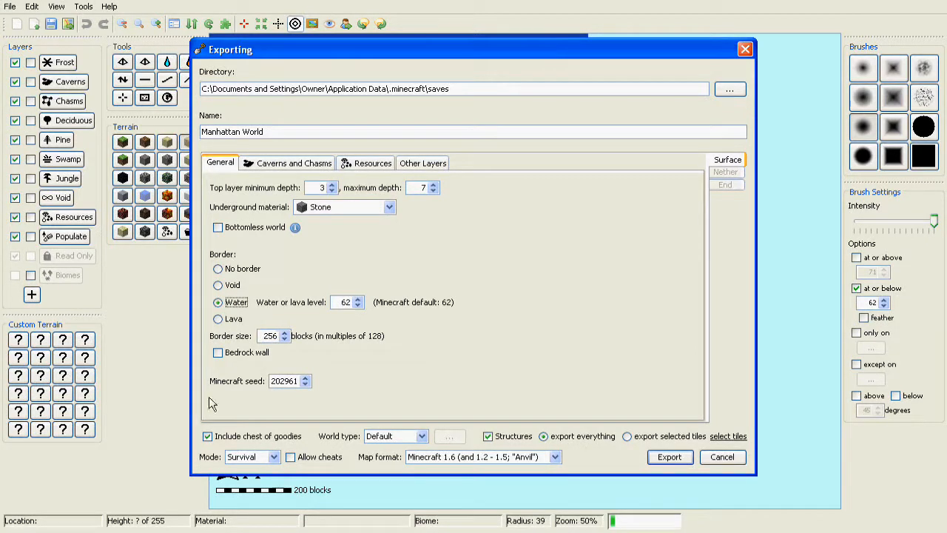
- Enable caverns and chasms everywhere, with chasm intensity near the minimum and cavern intensity at about three quarters
click(295, 168)
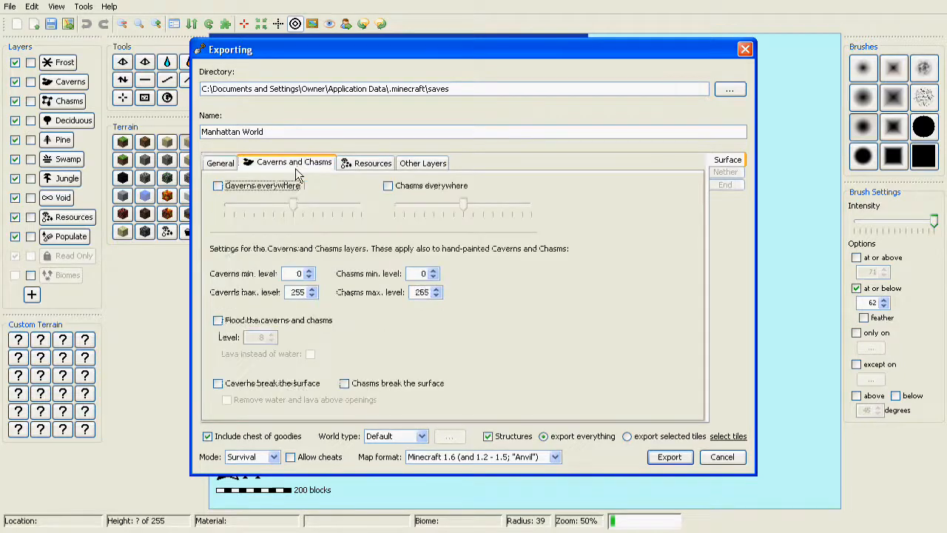
click(248, 186)
click(426, 186)
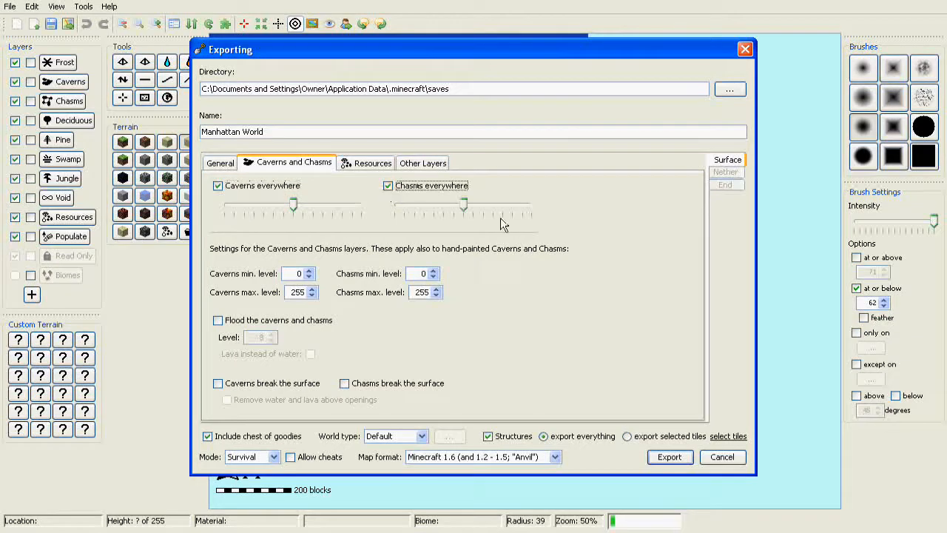
drag(467, 210, 271, 232)
click(294, 203)
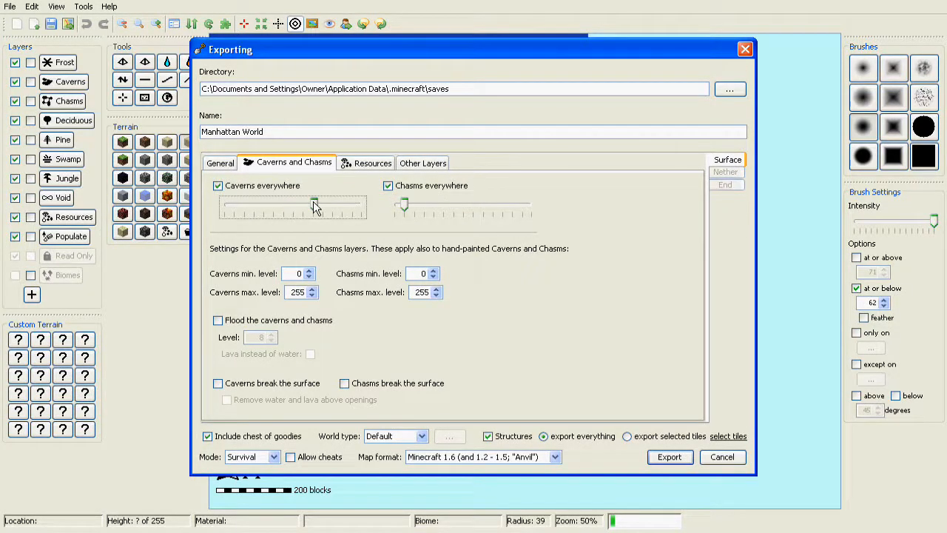
drag(313, 202, 323, 203)
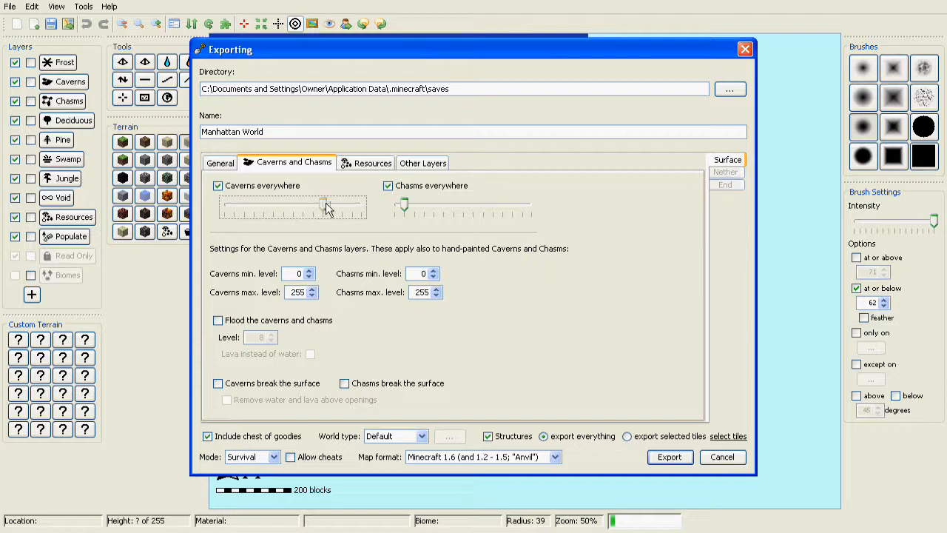
- Let chasms break the surface and limit them to a minimum level of 11 and a maximum level of 67
click(344, 383)
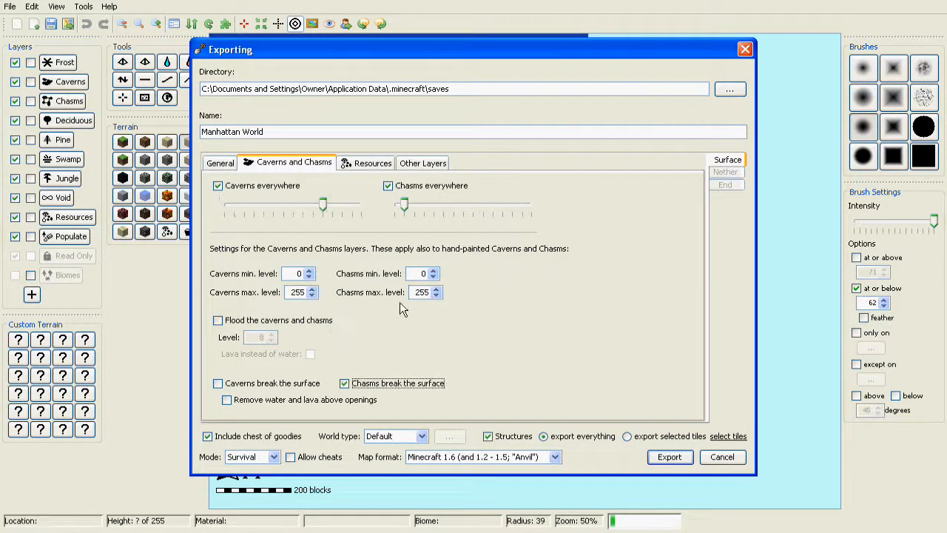
click(436, 291)
triple_click(437, 295)
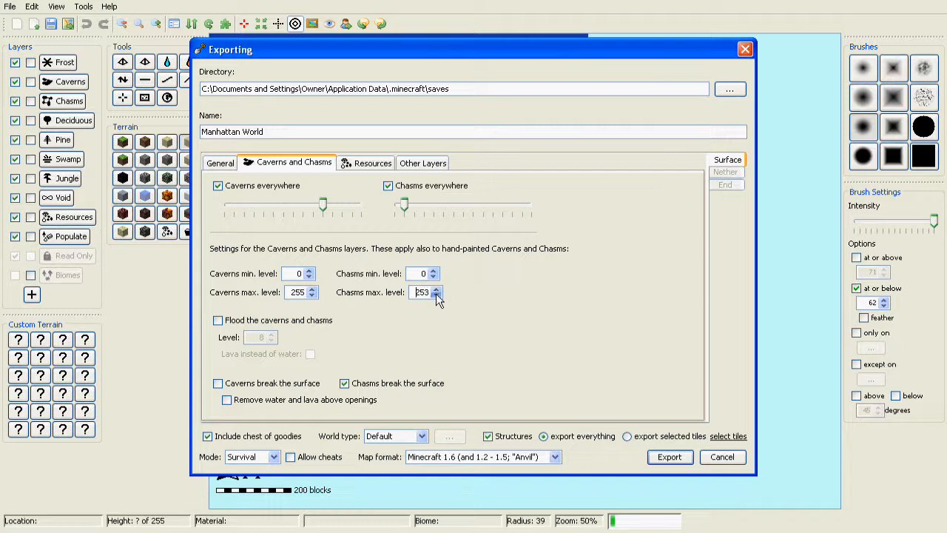
drag(413, 293, 453, 292)
text(67)
click(434, 273)
drag(420, 274, 447, 274)
text(11)
- Set the caverns' maximum level to 67, let them break the surface, and reduce their intensity to slightly over a quarter
drag(287, 293, 356, 296)
text(8)
key(BackSpace)
text(67)
click(250, 384)
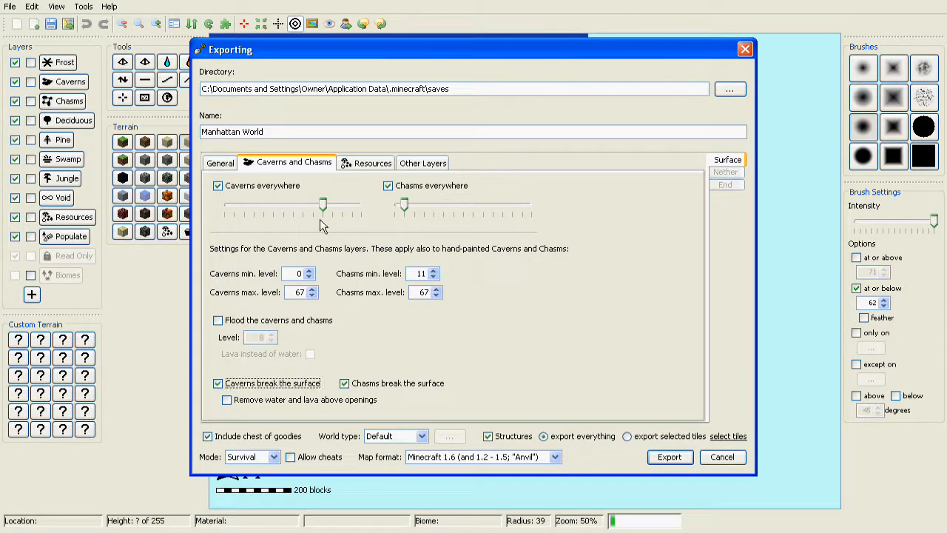
drag(323, 204, 249, 206)
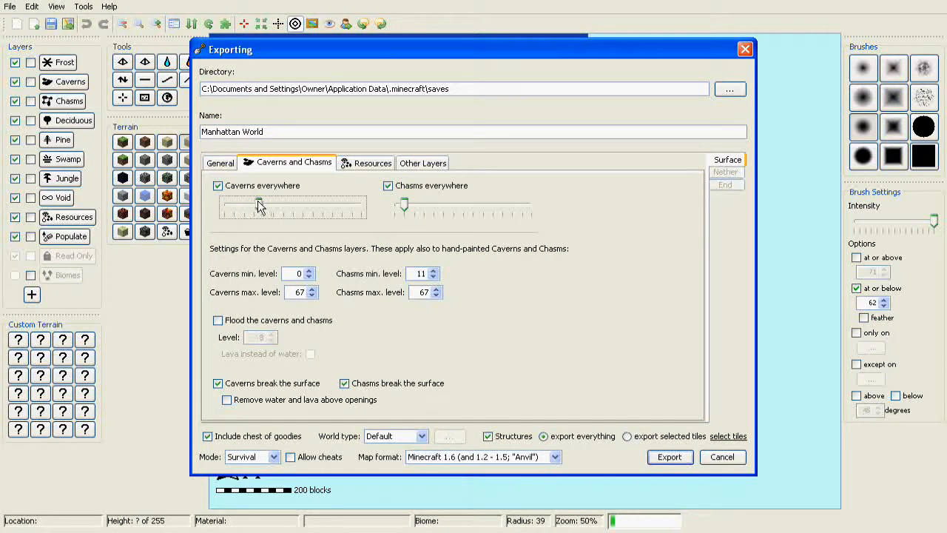
- Exclude the chest of goodies from the export, keeping the Minecraft 1.6 map format, Default world type and Survival mode
click(218, 437)
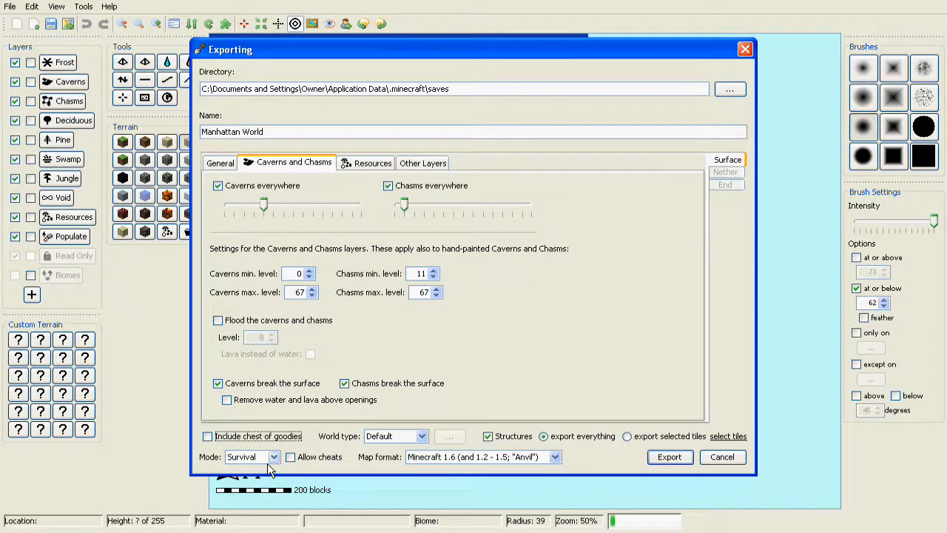
click(430, 456)
click(433, 457)
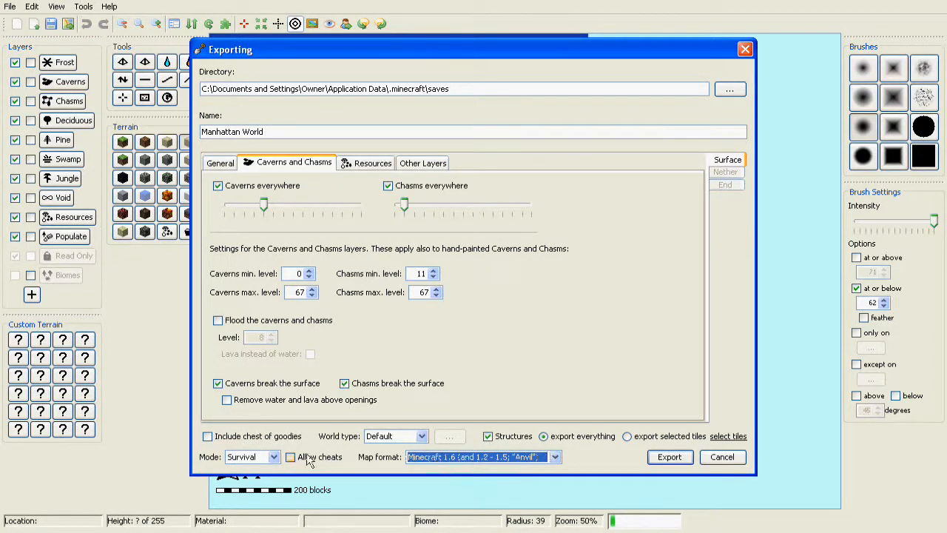
click(384, 436)
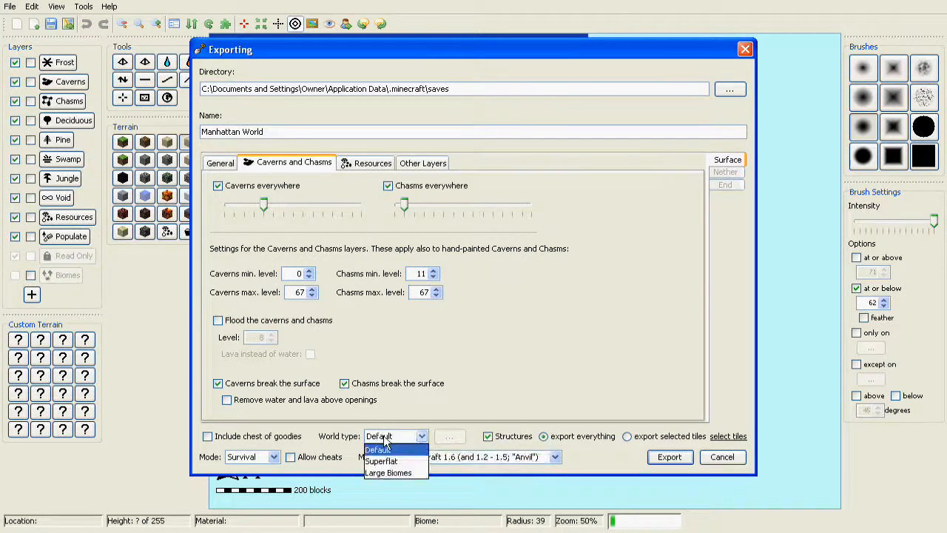
click(384, 441)
click(274, 456)
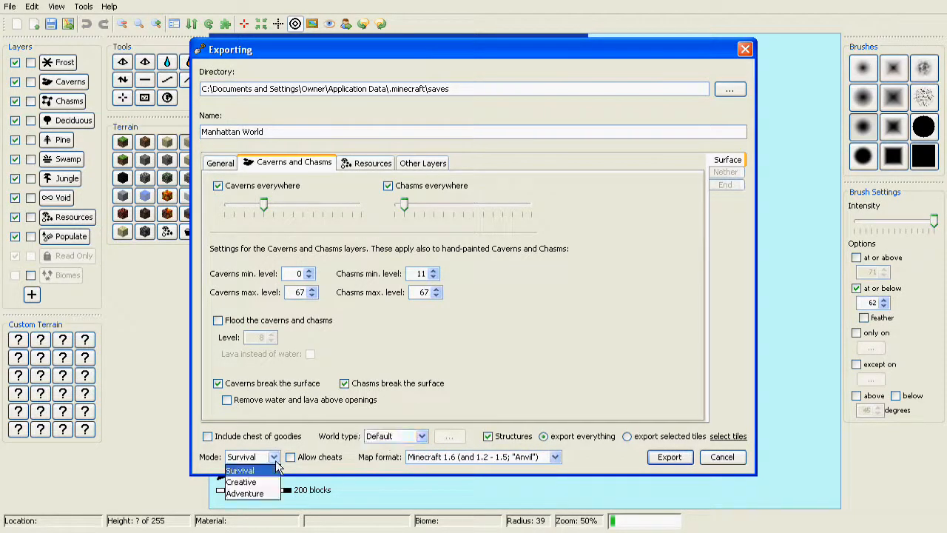
click(274, 457)
click(275, 459)
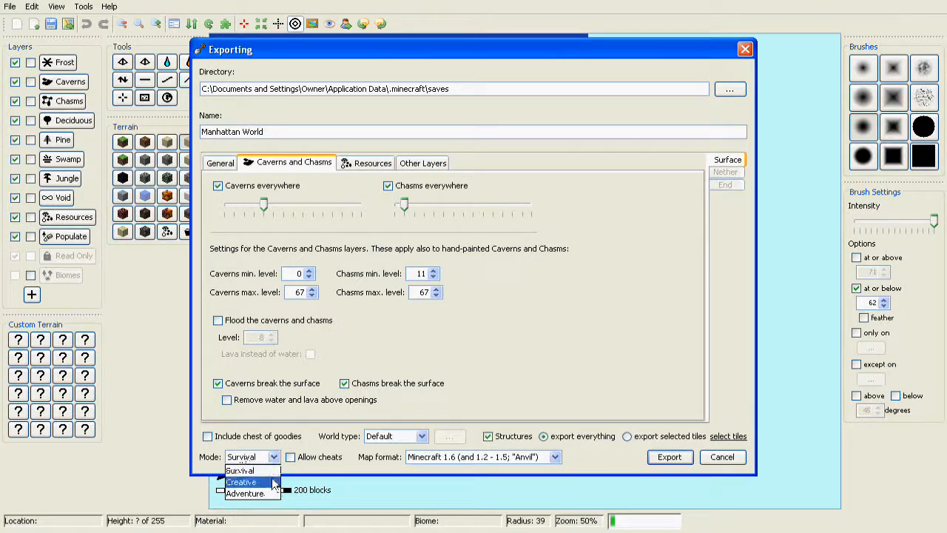
click(271, 469)
- Raise the intensity of resources everywhere to near its maximum and export the world, leaving the other layers' options unchanged
click(354, 164)
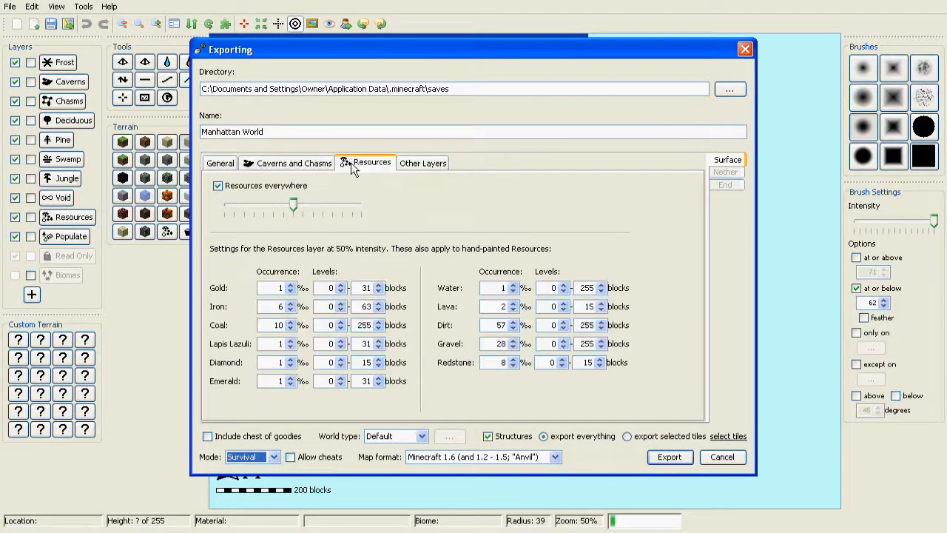
drag(295, 206, 352, 217)
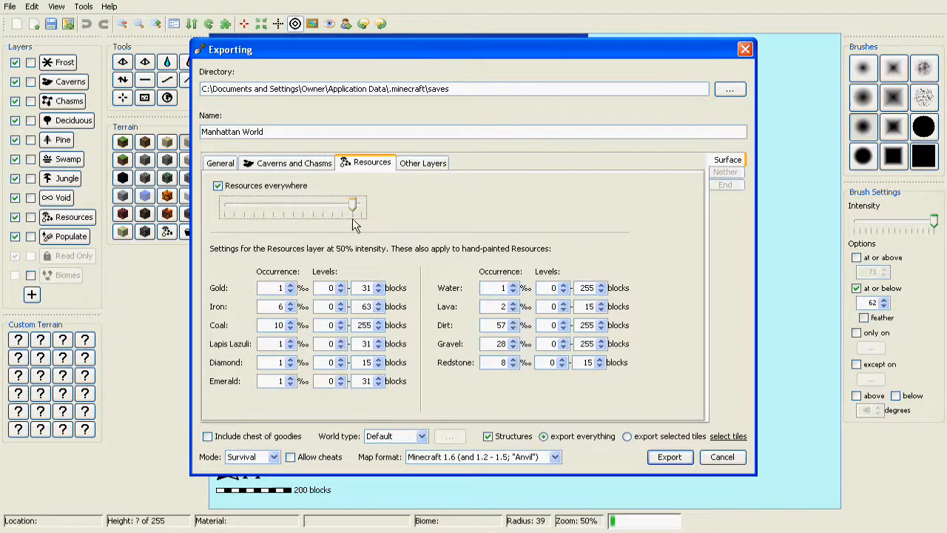
click(420, 162)
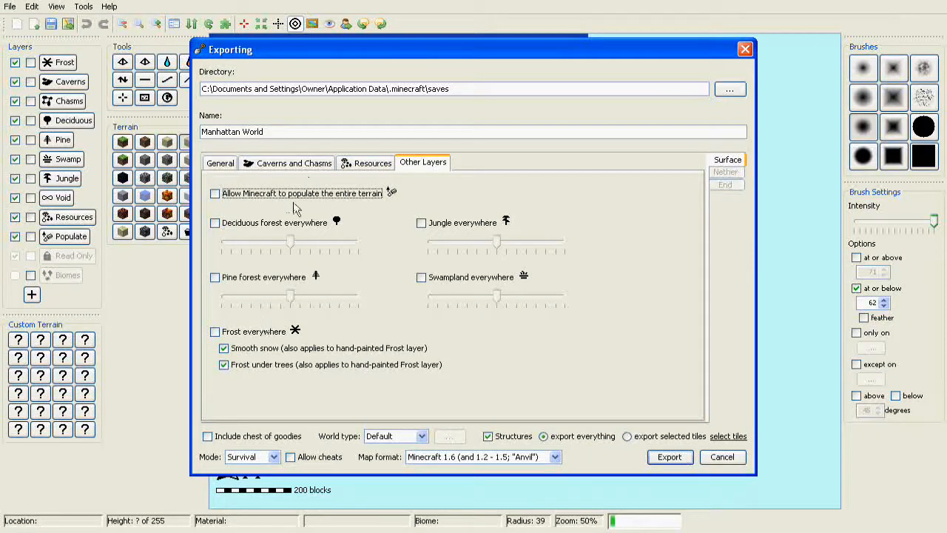
click(380, 169)
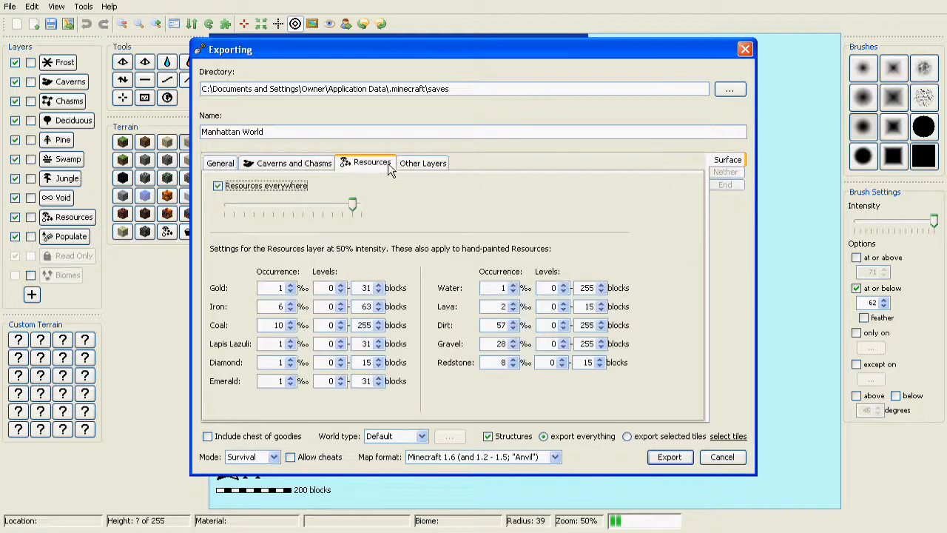
click(420, 162)
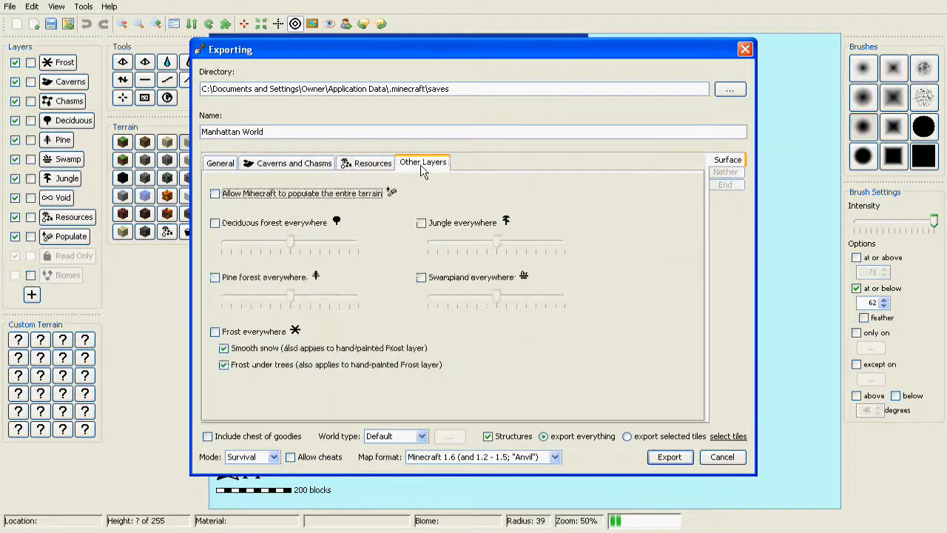
click(670, 456)
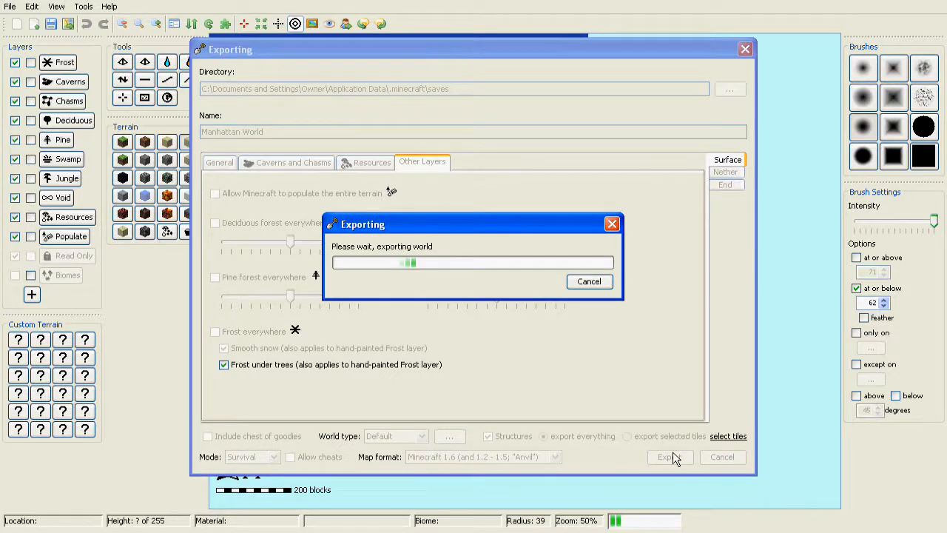